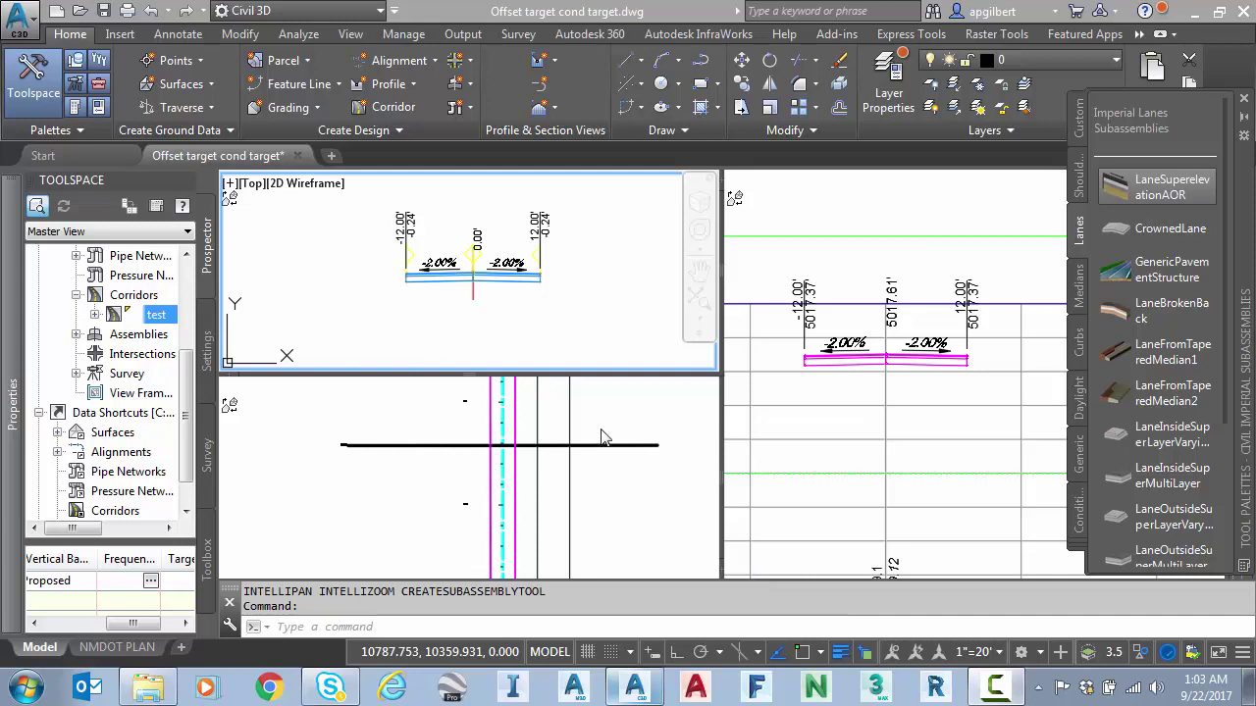
# Make the assembly view the active viewport.
pyautogui.click(501, 468)
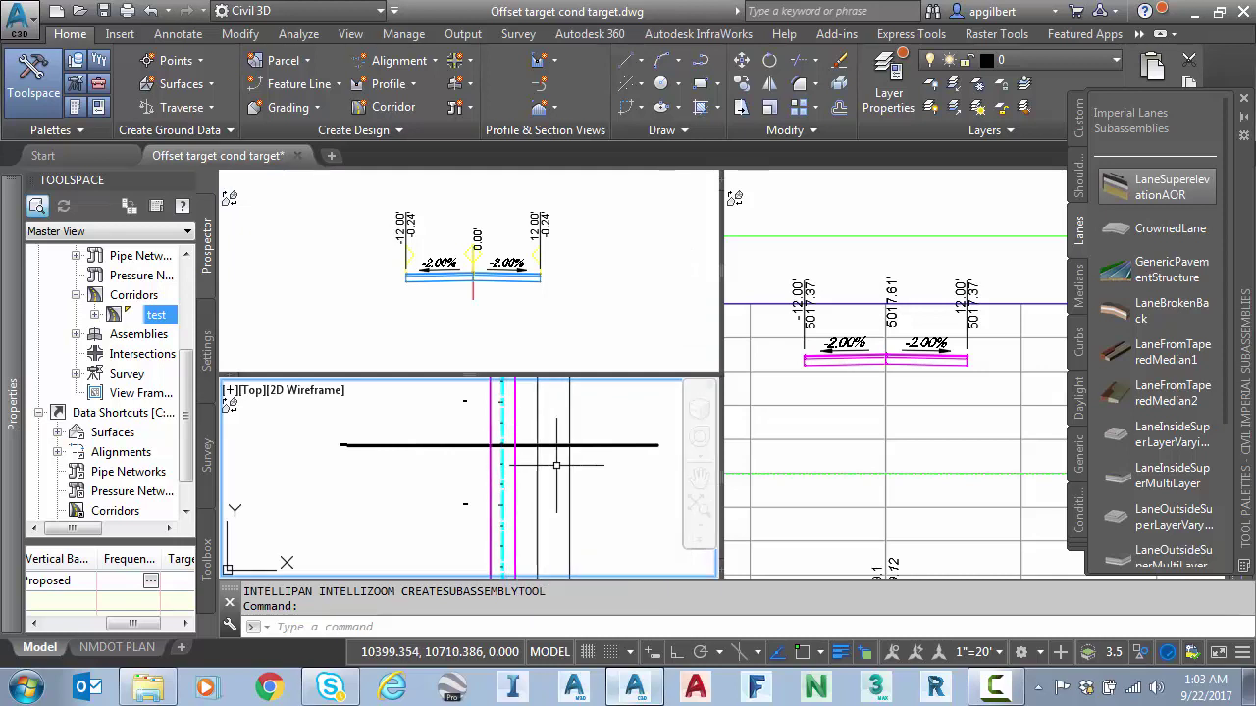
pyautogui.click(775, 461)
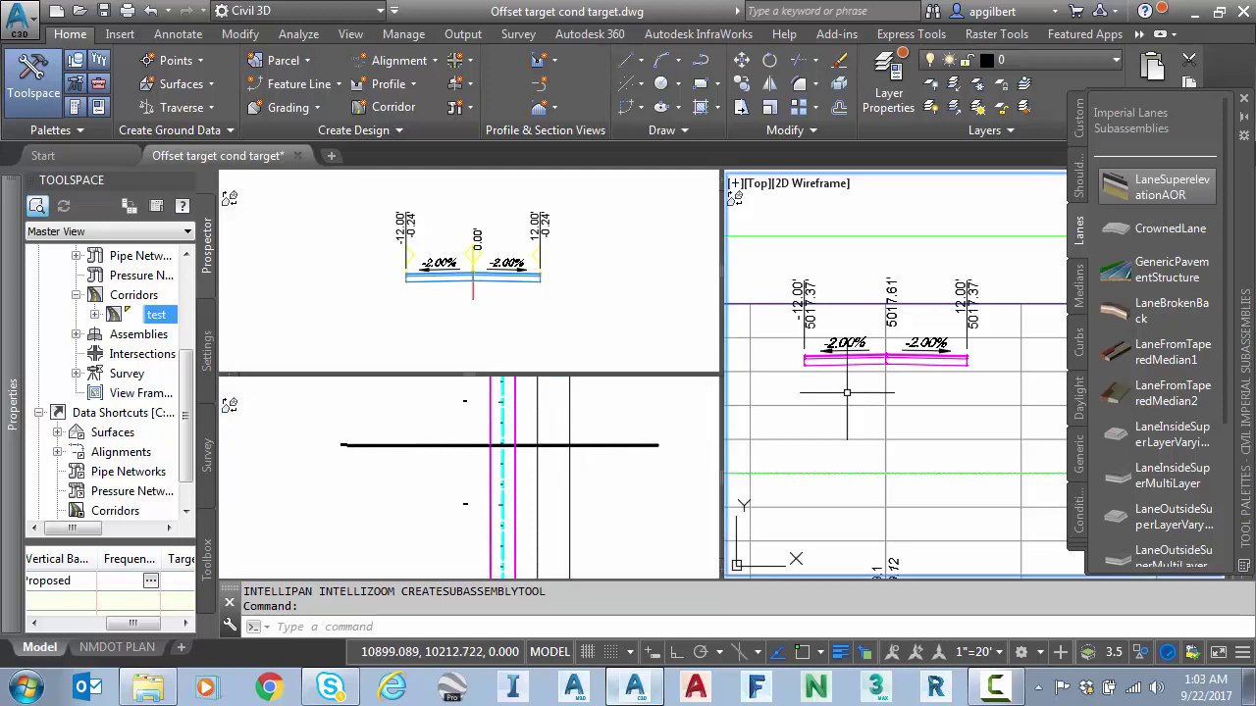
pyautogui.click(592, 442)
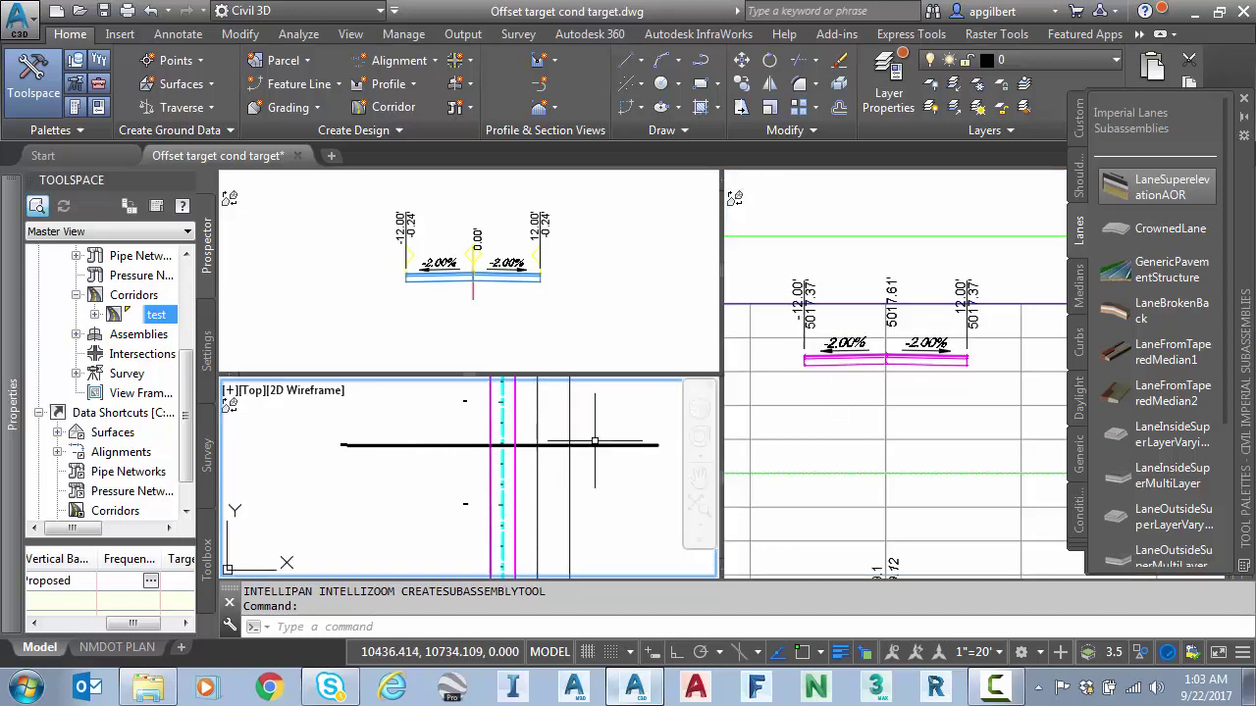
pyautogui.click(451, 263)
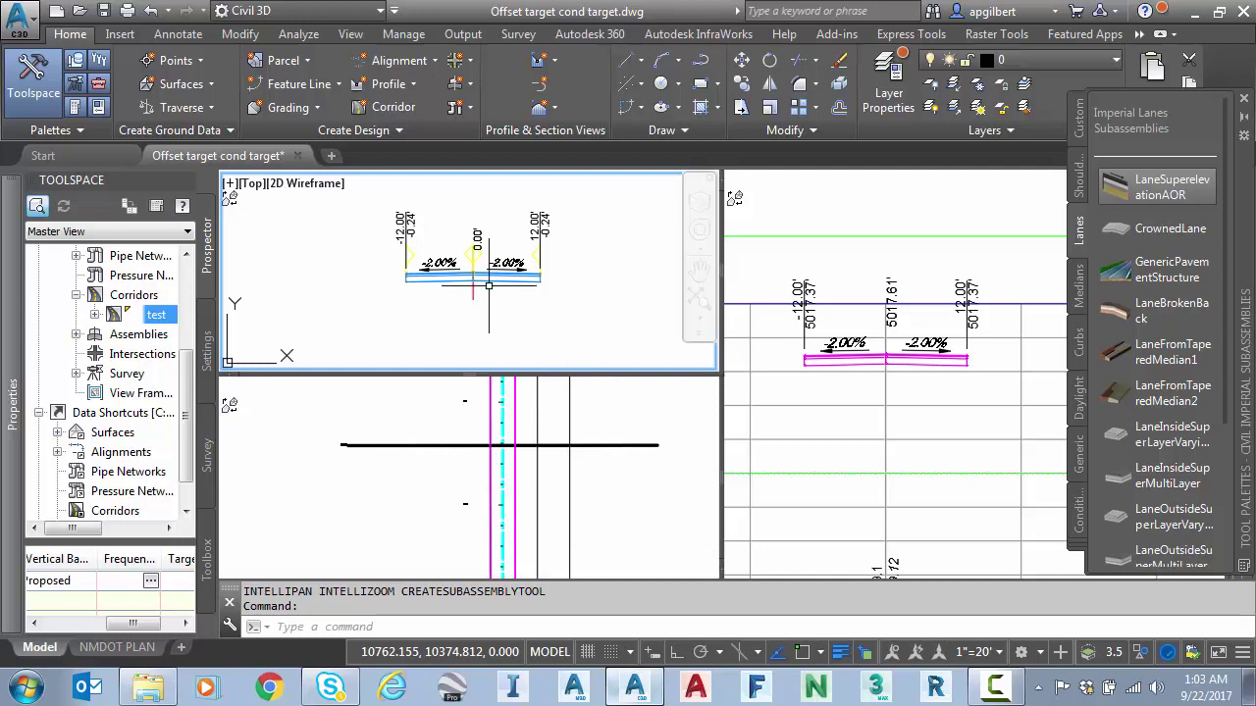
# Start inserting a ConditionalHorizontalTarget from the Conditional palette, keeping Type at Target Found.
pyautogui.click(1077, 515)
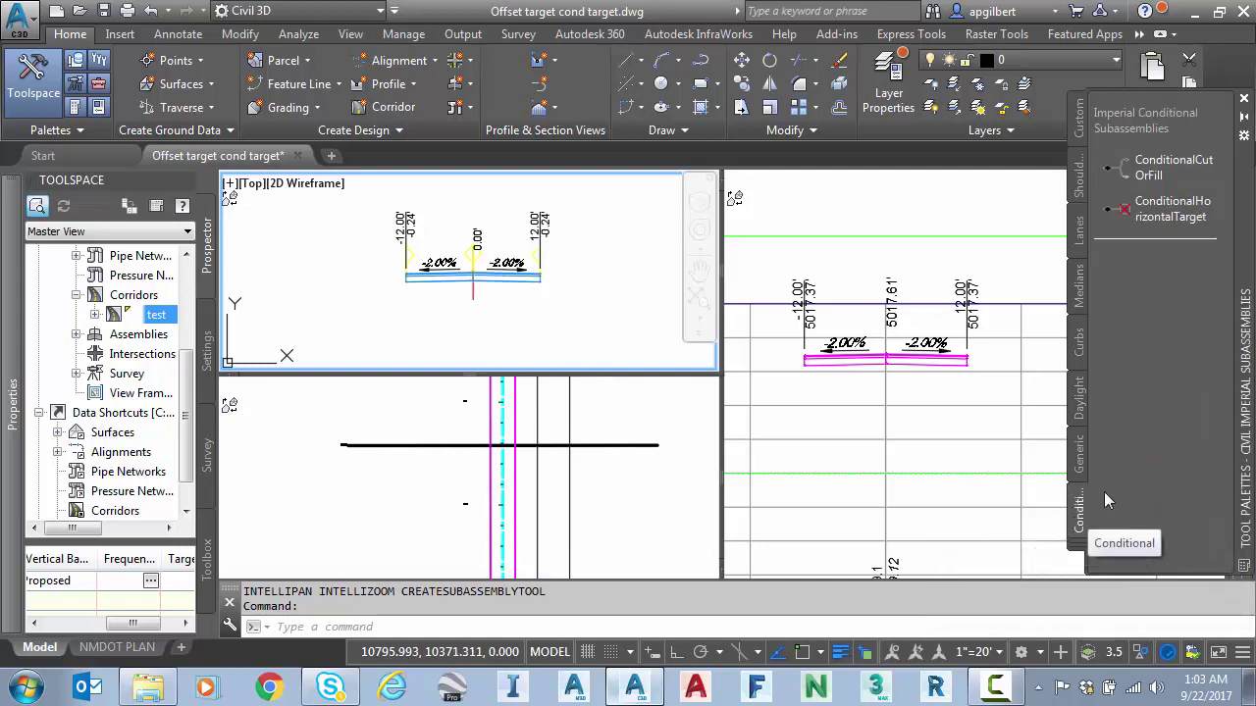
pyautogui.click(1180, 218)
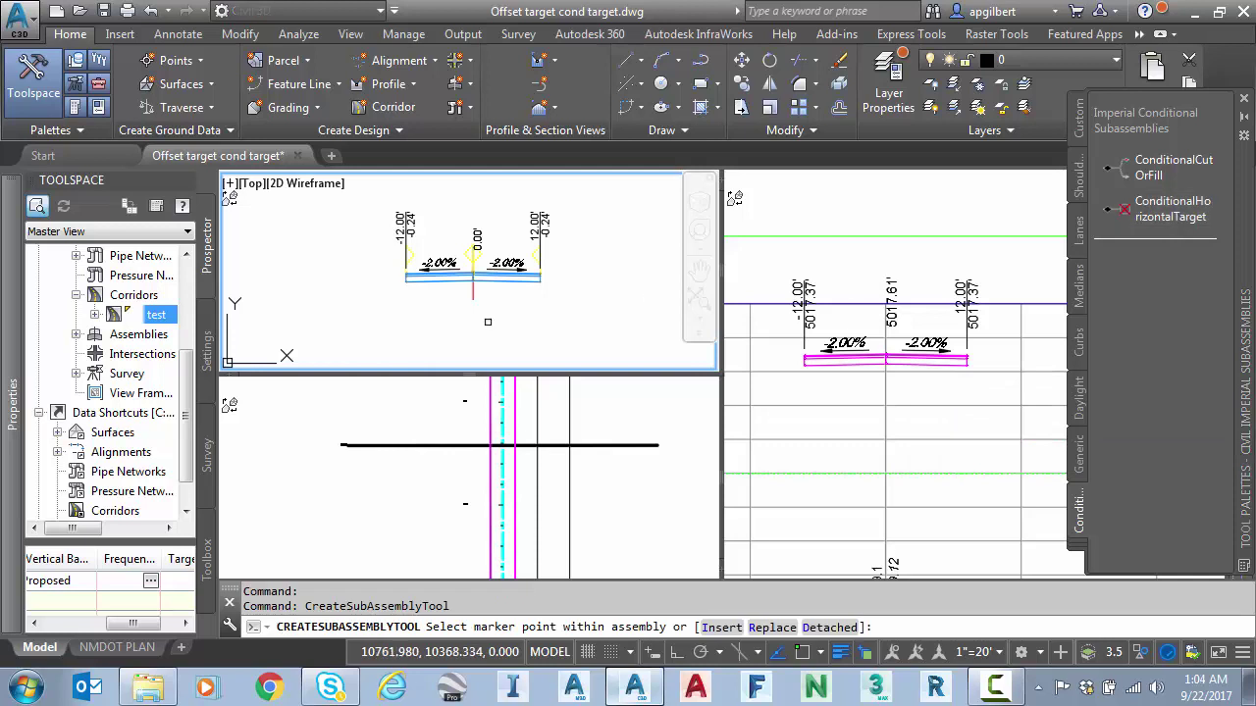
pyautogui.moveTo(5, 452)
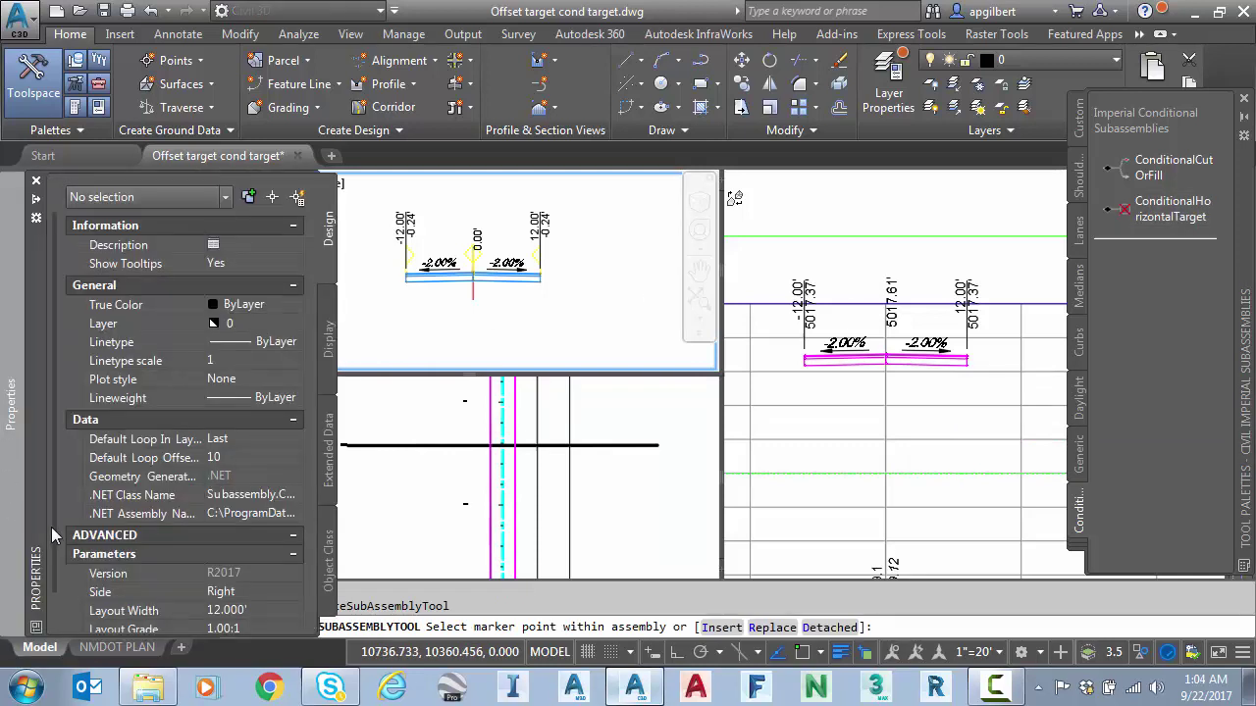
pyautogui.scroll(-1, 54, 533)
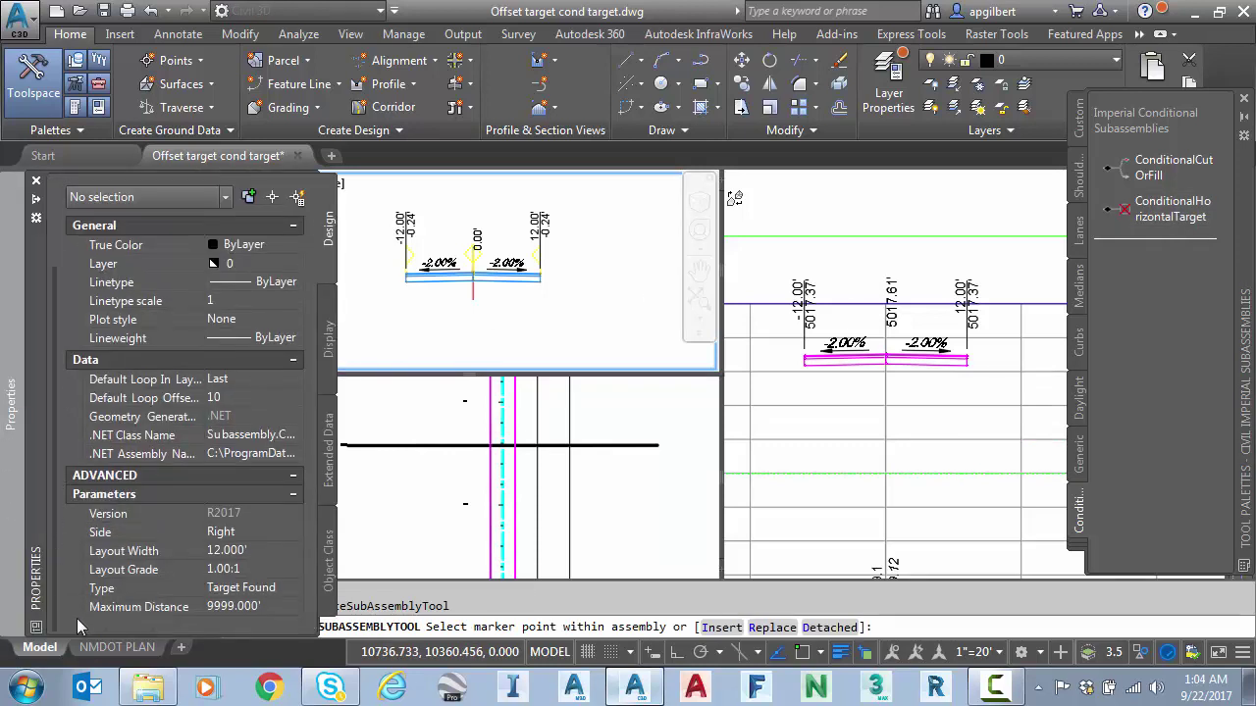
pyautogui.click(264, 592)
pyautogui.click(266, 589)
pyautogui.click(269, 594)
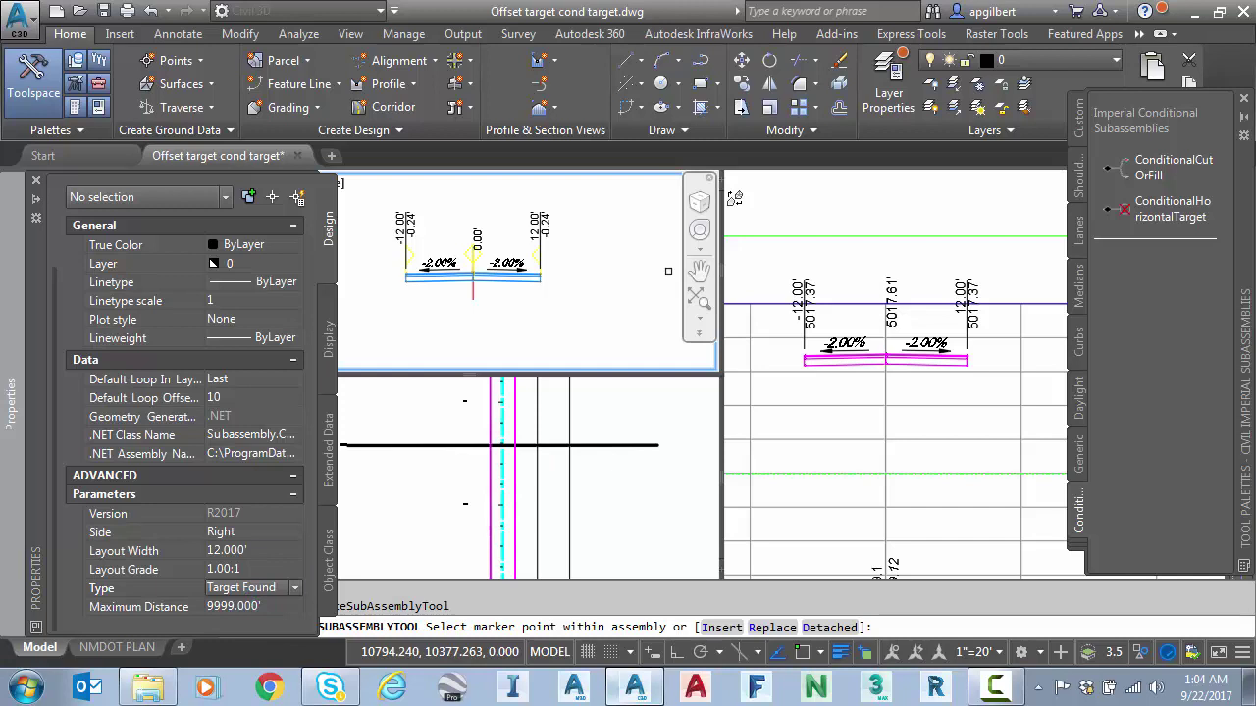
# Attach the ConditionalHorizontalTarget to the assembly's right end and inspect its Target Found branch.
pyautogui.scroll(8, 541, 270)
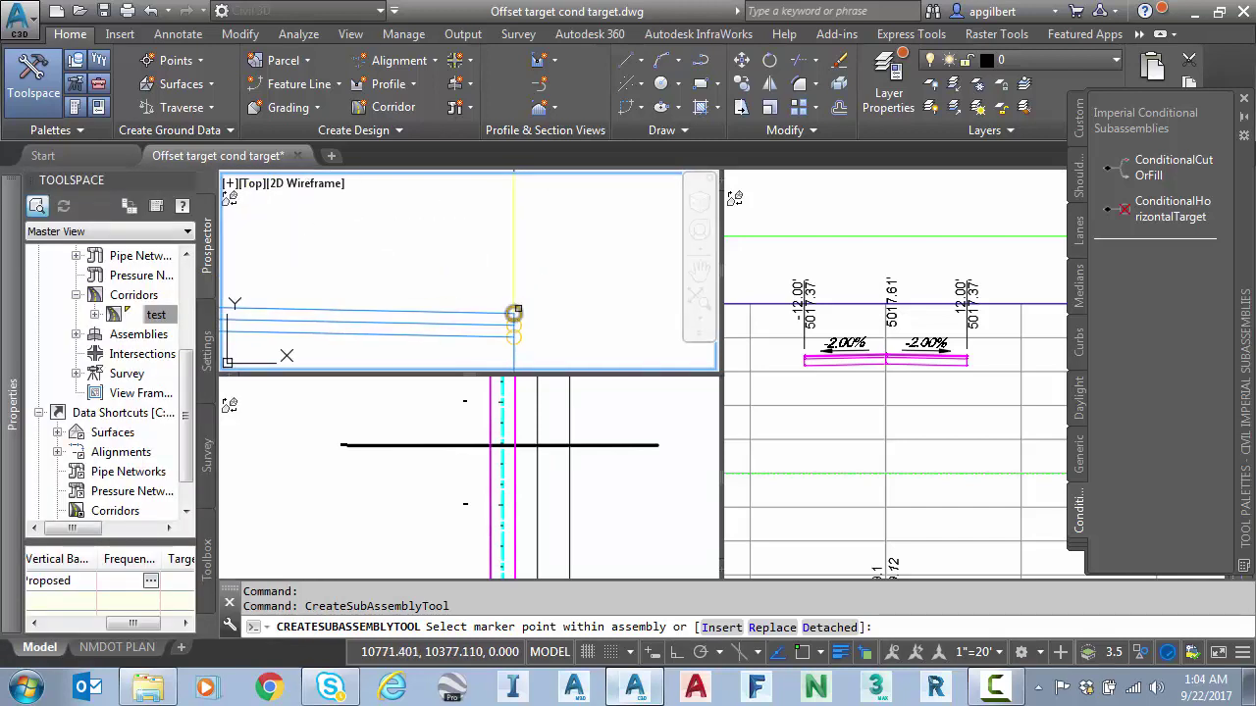
pyautogui.press('Escape')
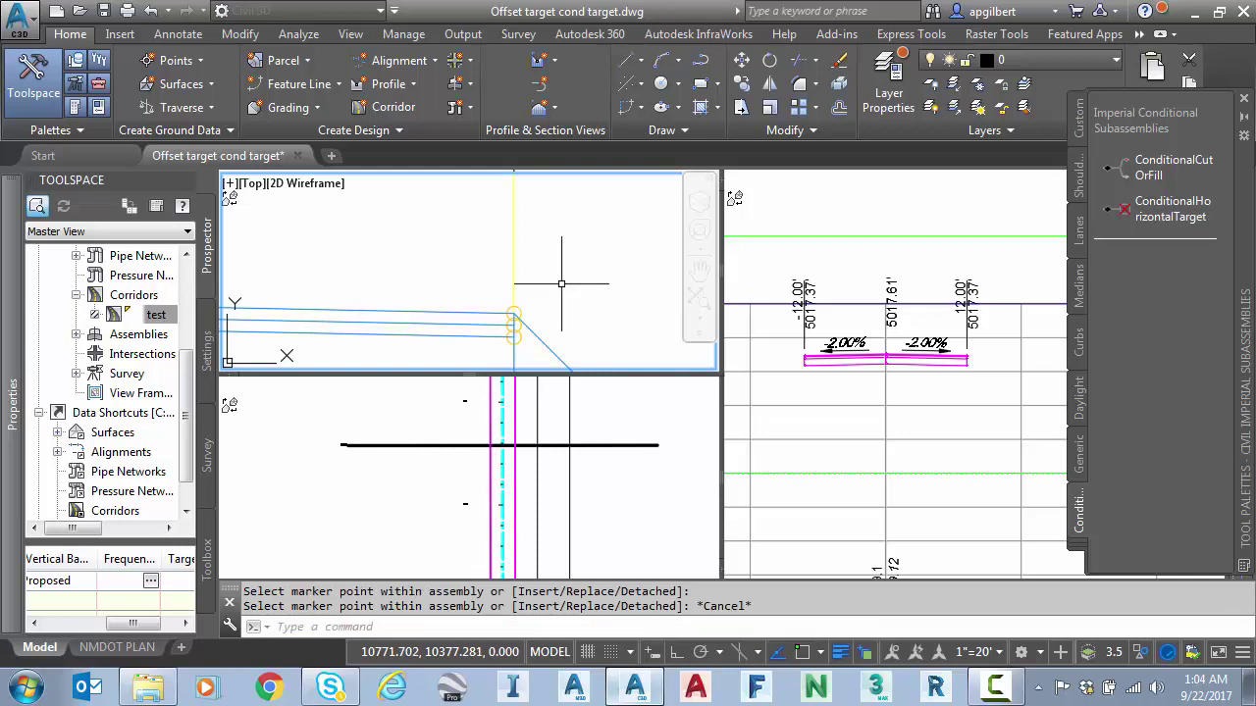
pyautogui.scroll(3, 563, 285)
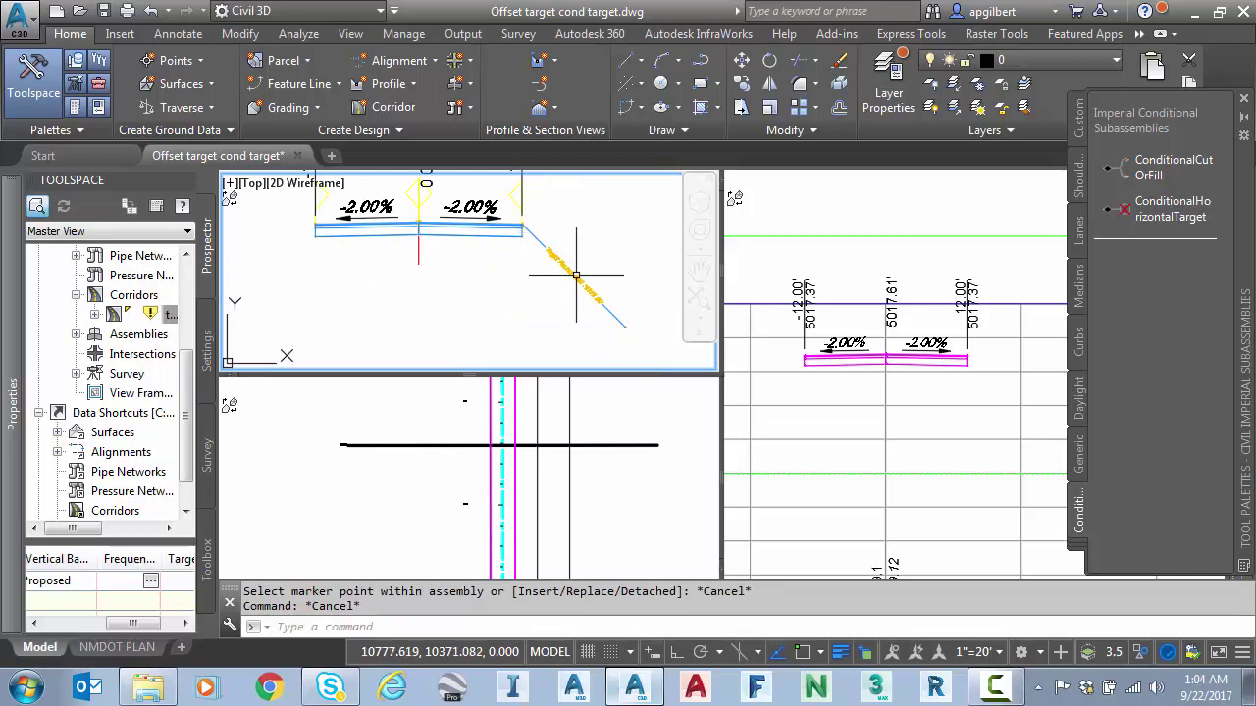
pyautogui.moveTo(566, 286); pyautogui.dragTo(457, 314, button='middle')
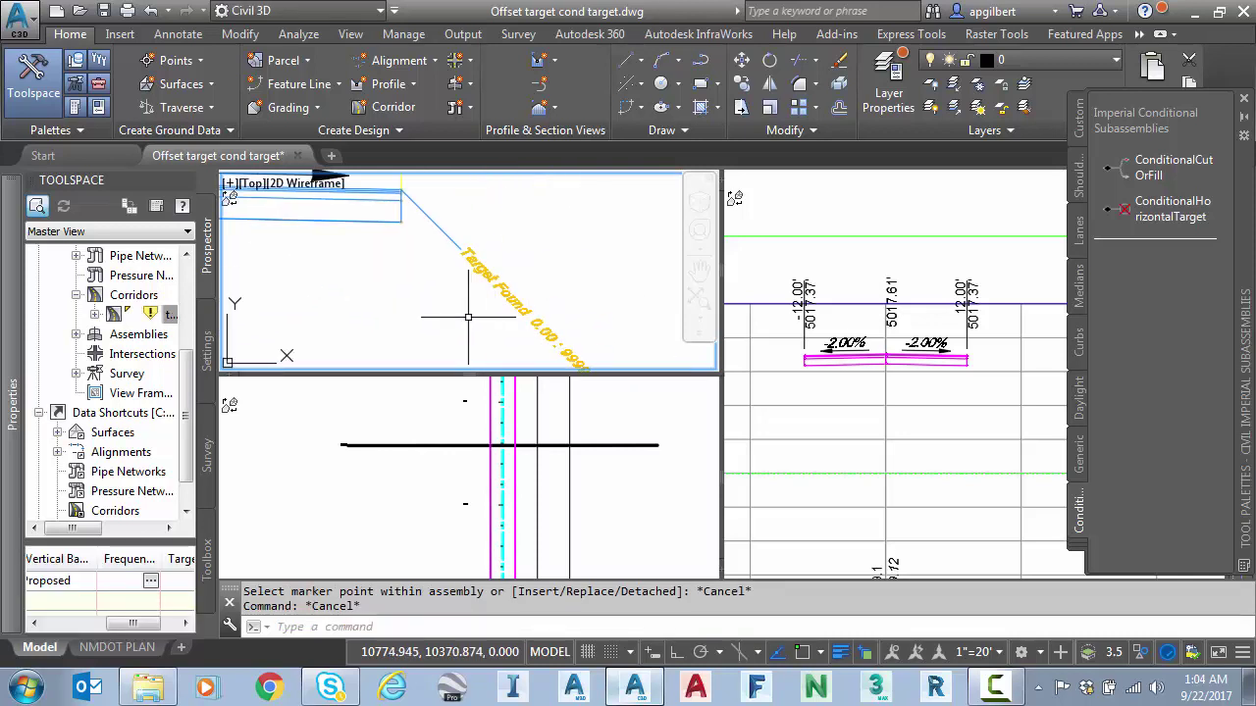
pyautogui.scroll(-1, 458, 304)
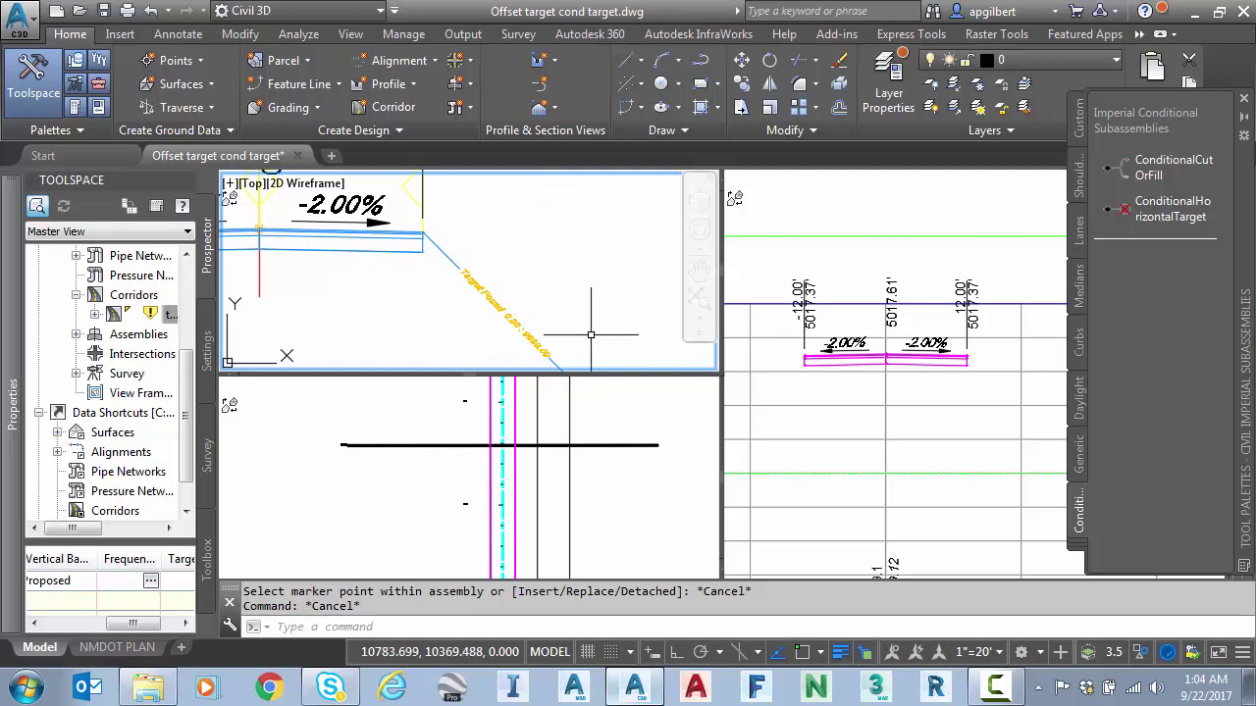
pyautogui.scroll(-2, 561, 303)
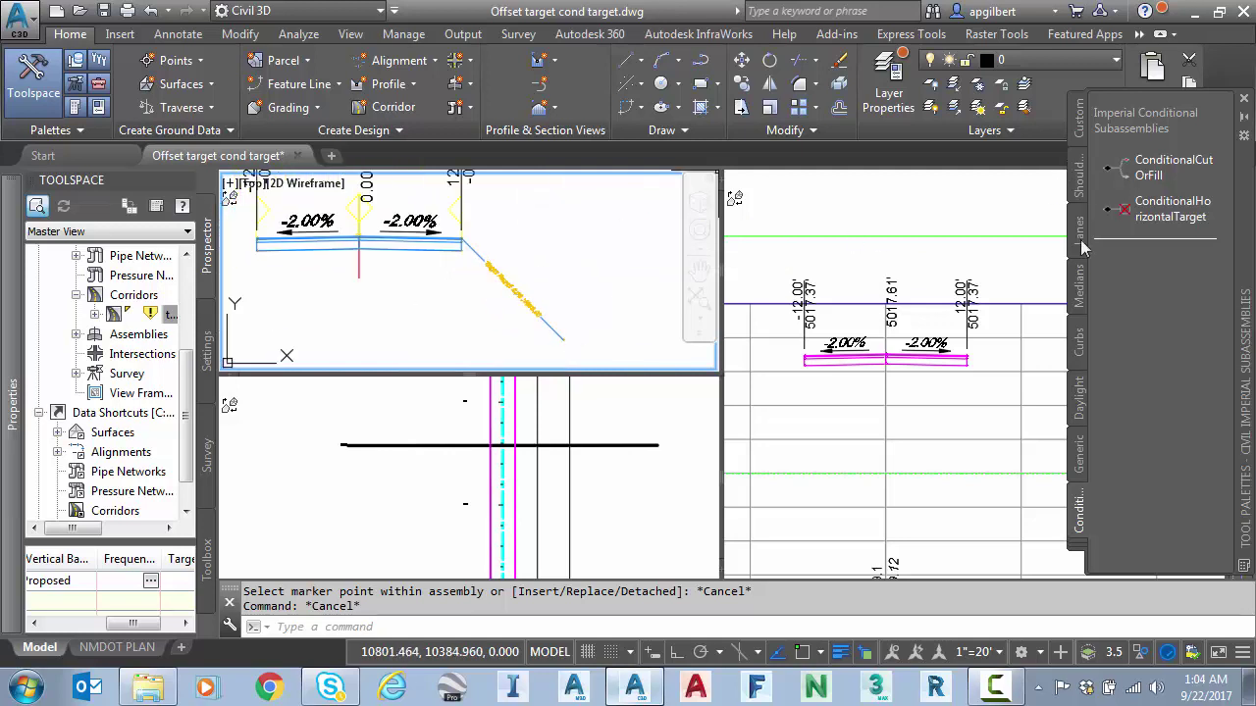
# Add a -2.00% LaneSuperelevationAOR lane from the Lanes palette to the Target Found branch end.
pyautogui.click(1087, 546)
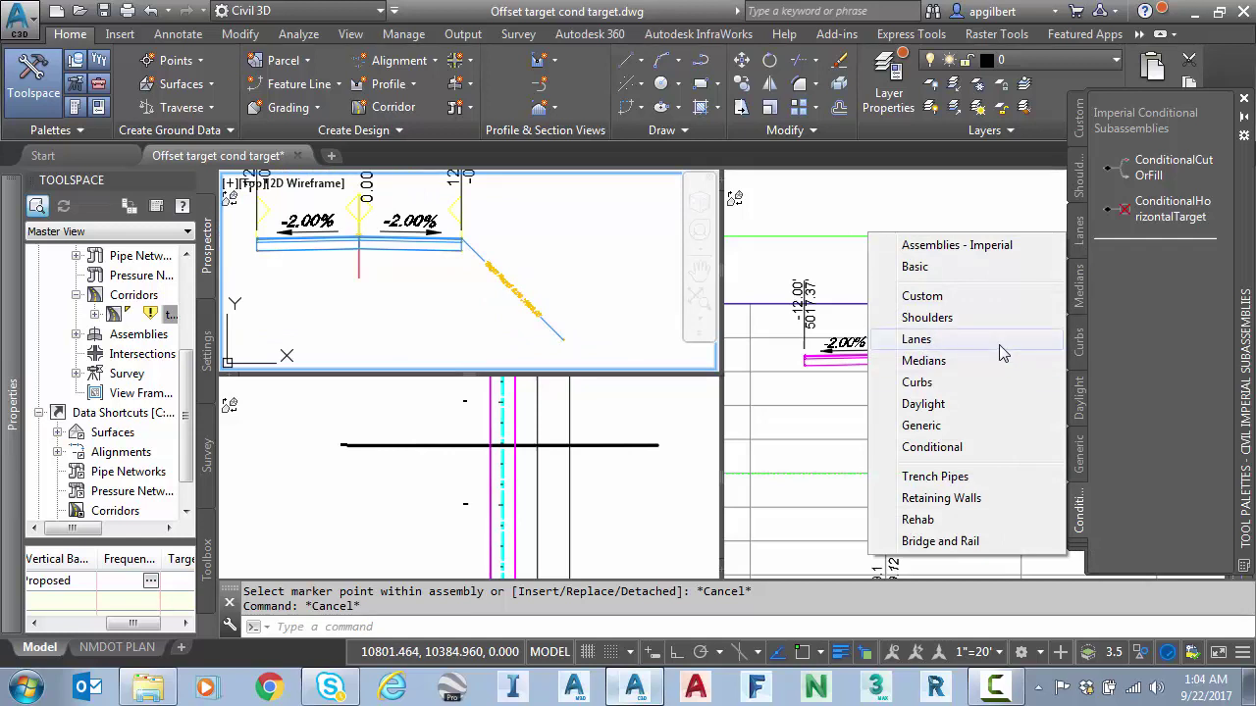
pyautogui.click(962, 339)
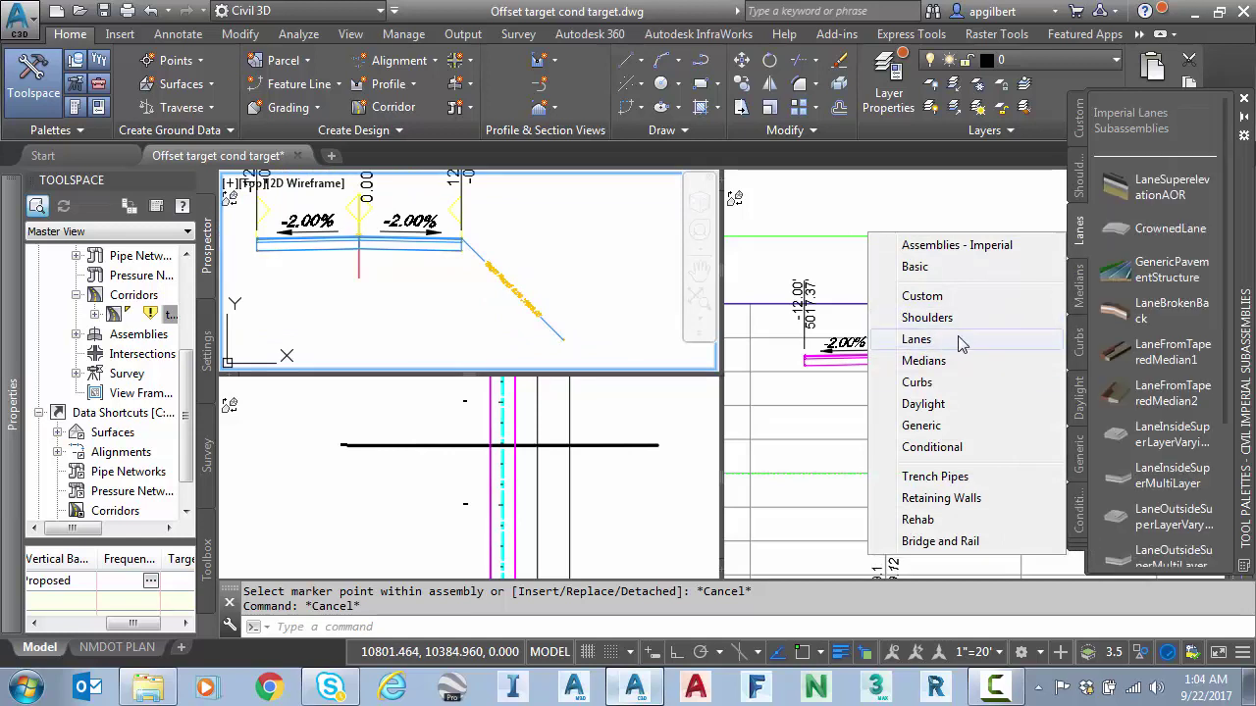
pyautogui.click(1146, 193)
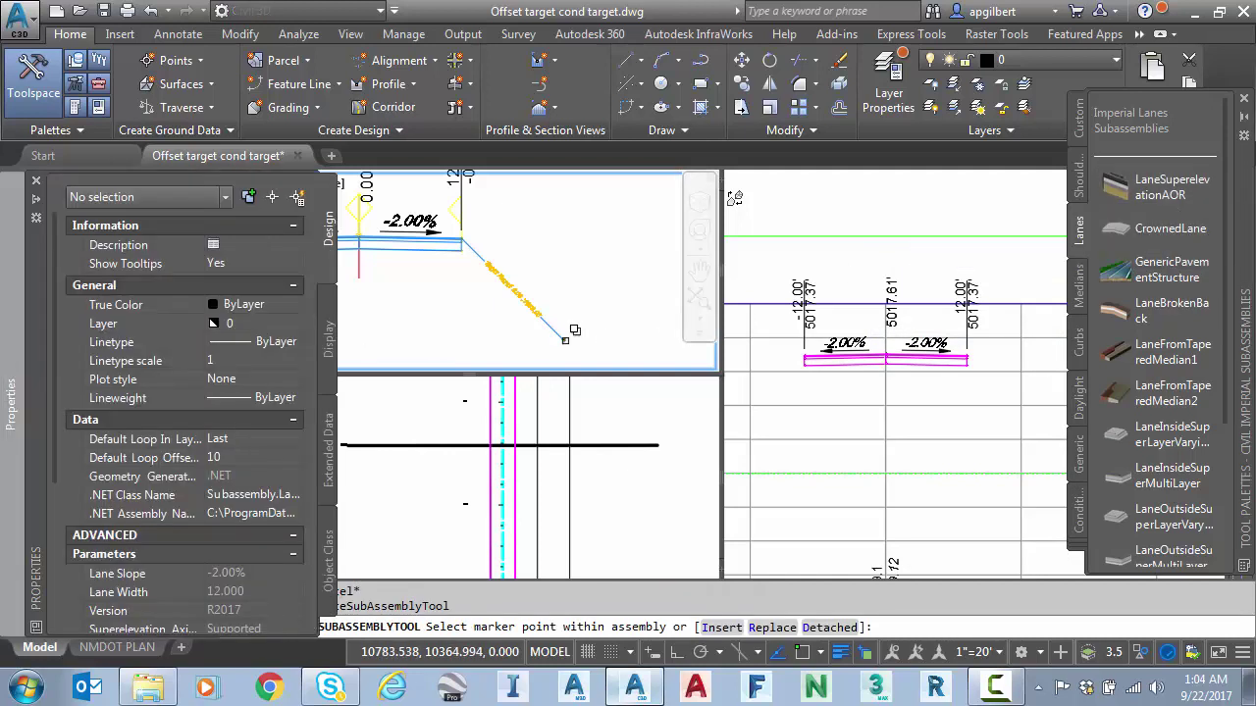
pyautogui.click(494, 306)
pyautogui.scroll(3, 542, 241)
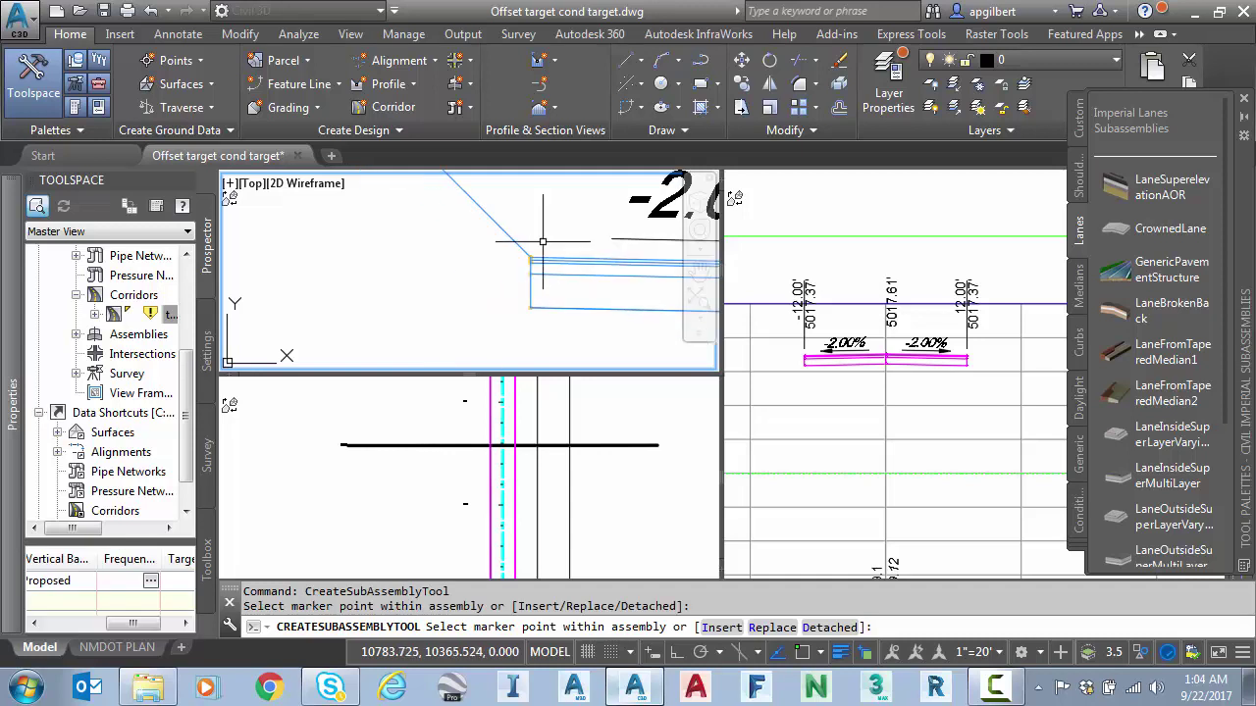
pyautogui.press('Escape')
pyautogui.scroll(-3, 550, 245)
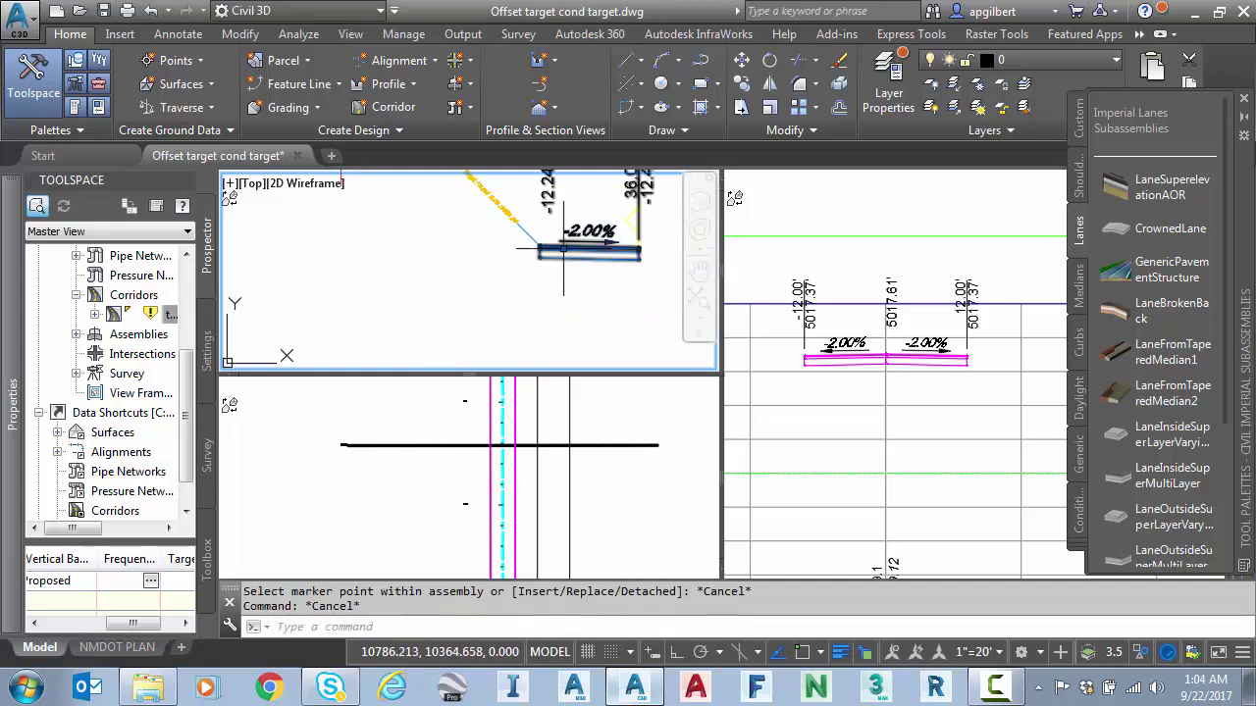
# Rename the new lane subassembly to OutsideLane in its Subassembly Properties.
pyautogui.click(565, 251)
pyautogui.click(147, 92)
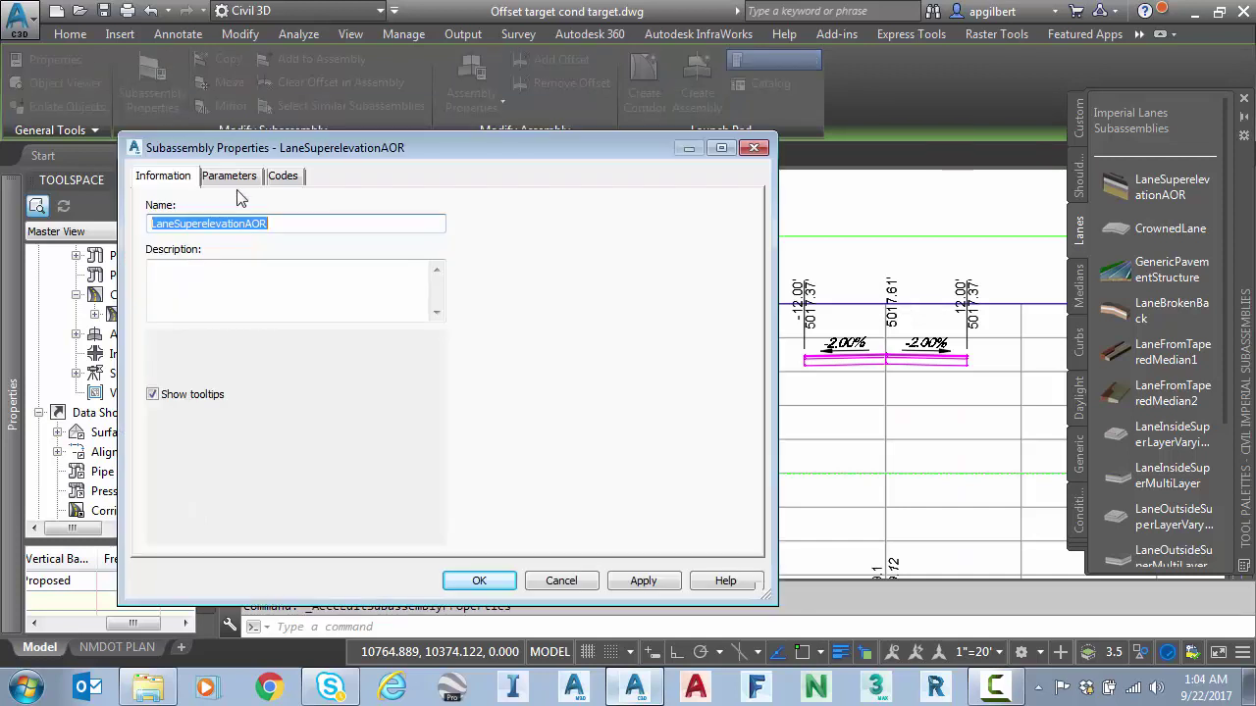
pyautogui.write('OUtsdie')
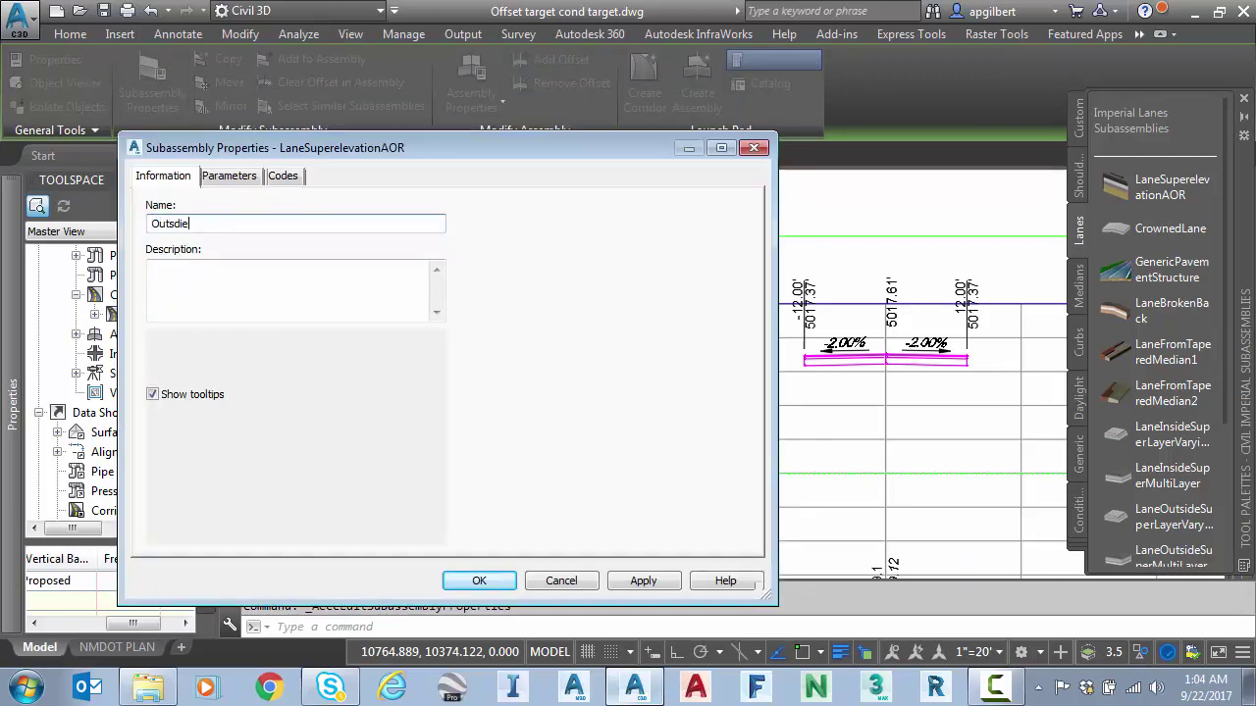
pyautogui.press('BackSpace')
pyautogui.press('BackSpace')
pyautogui.press('BackSpace')
pyautogui.write('ideLane')
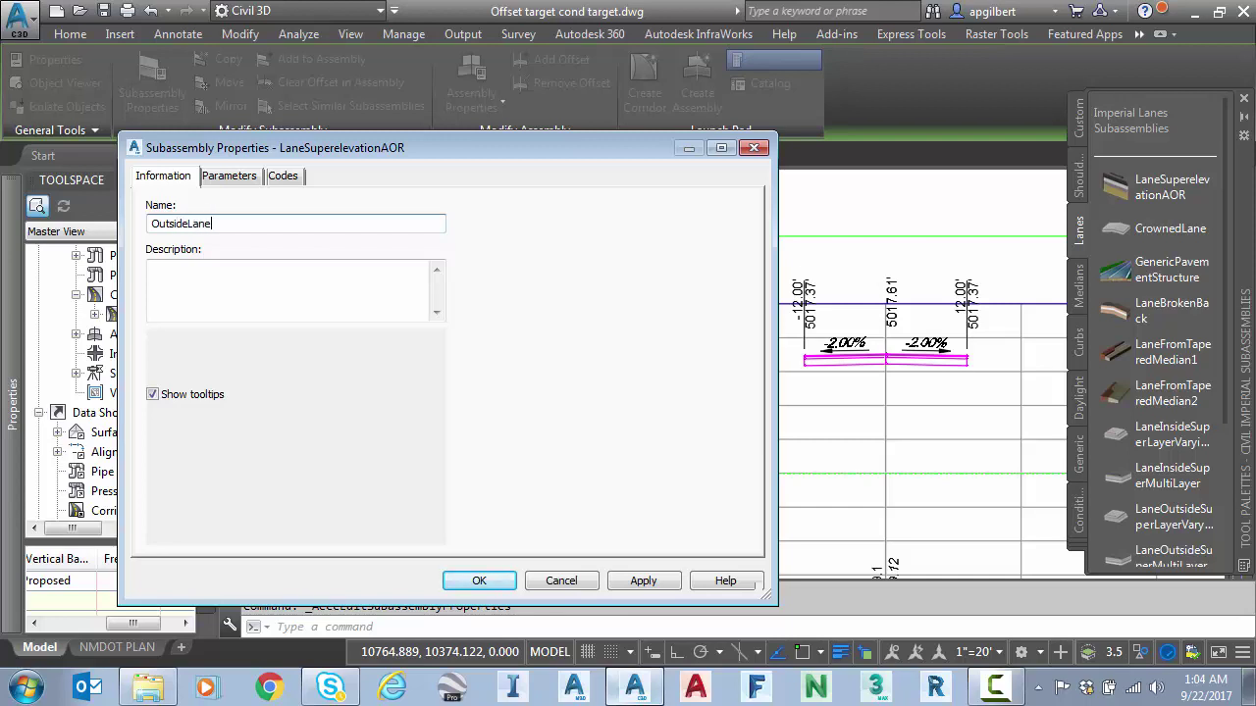
pyautogui.click(481, 581)
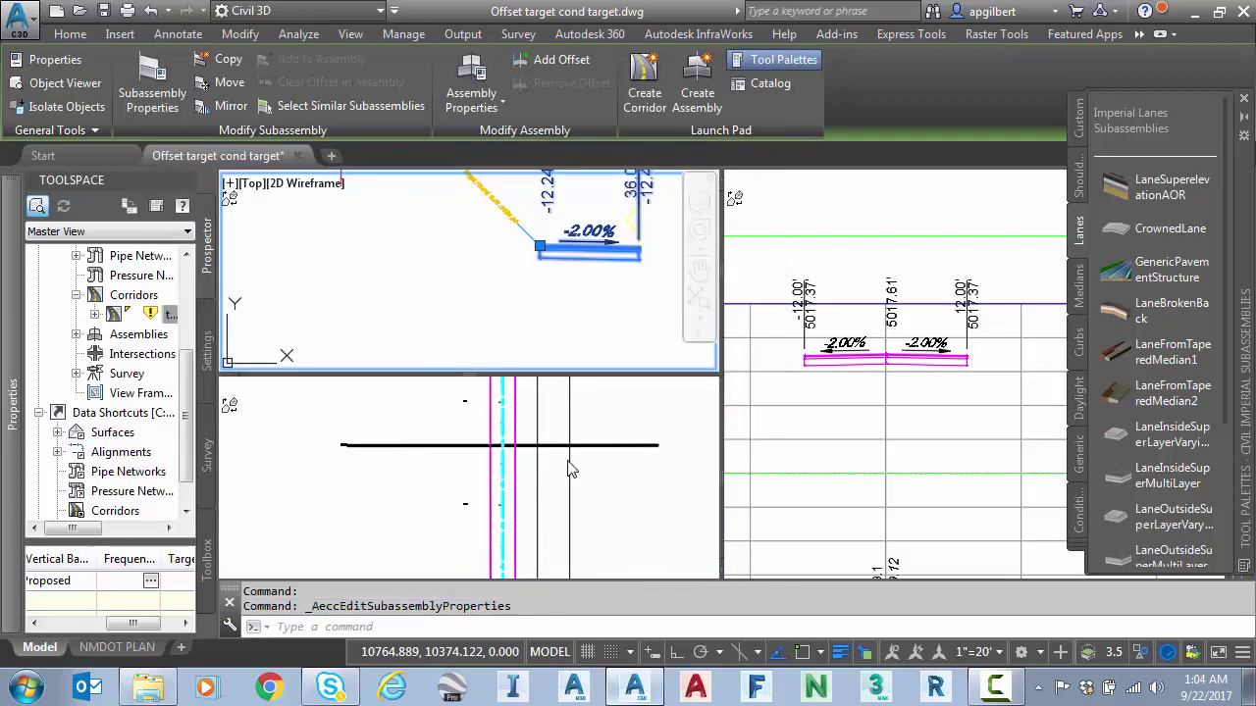
# Zoom out to view both lanes, the sloped target branch and the OutsideLane.
pyautogui.press('Escape')
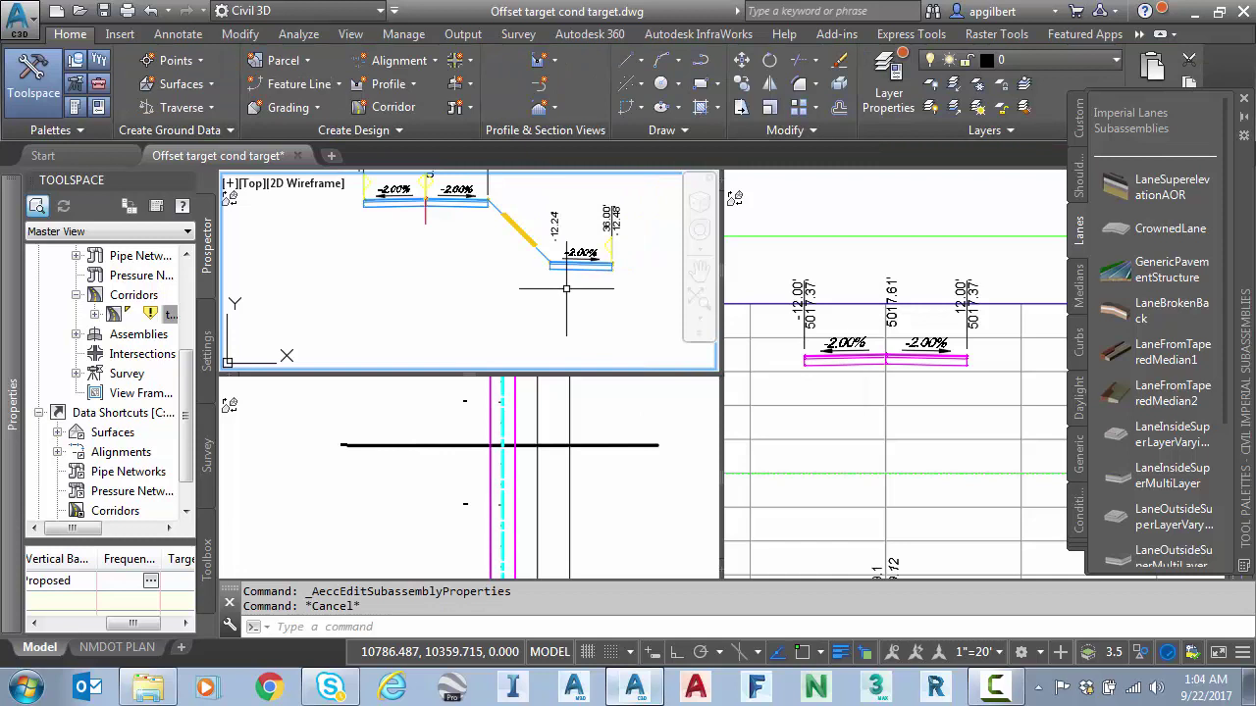
pyautogui.scroll(5, 521, 226)
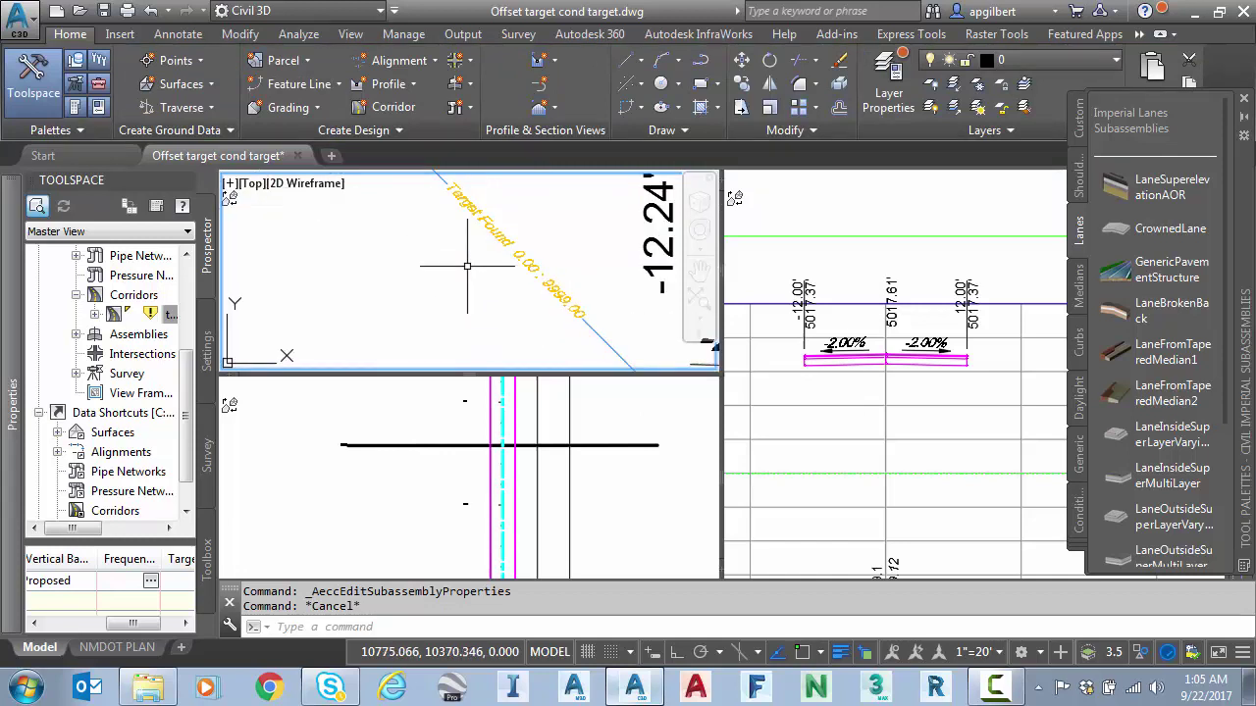
pyautogui.moveTo(461, 262)
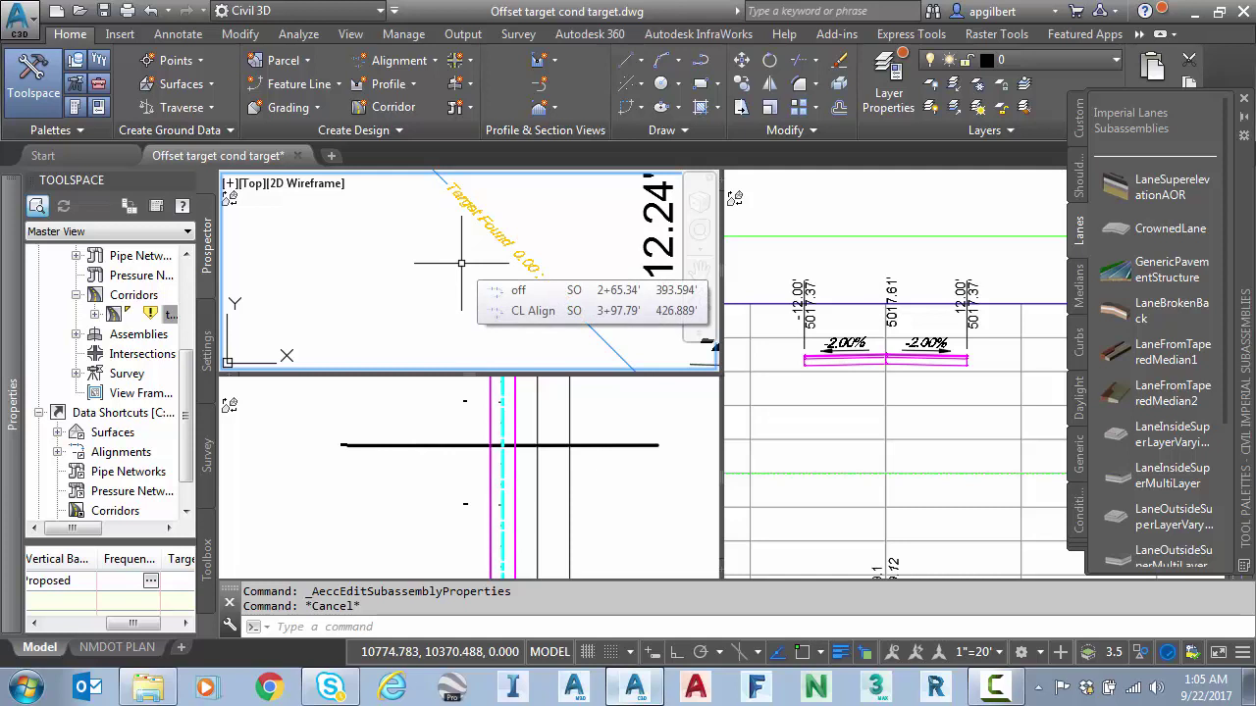
pyautogui.scroll(-2, 461, 263)
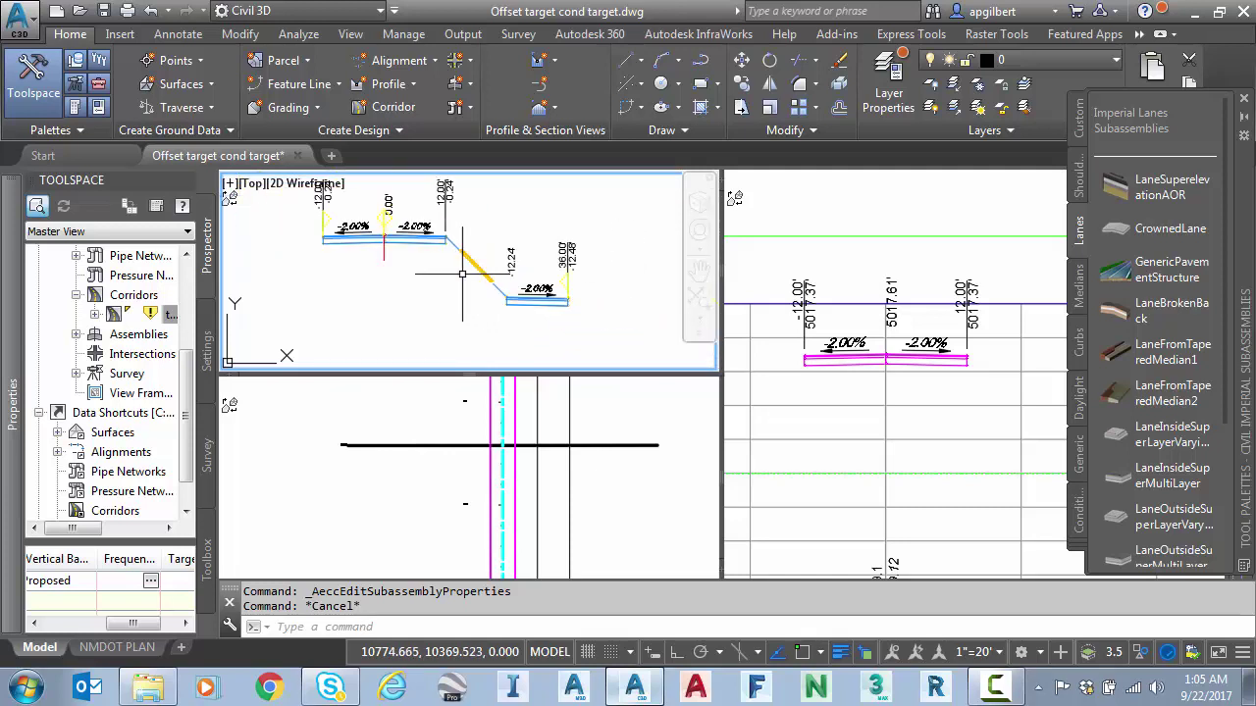
pyautogui.scroll(-3, 457, 272)
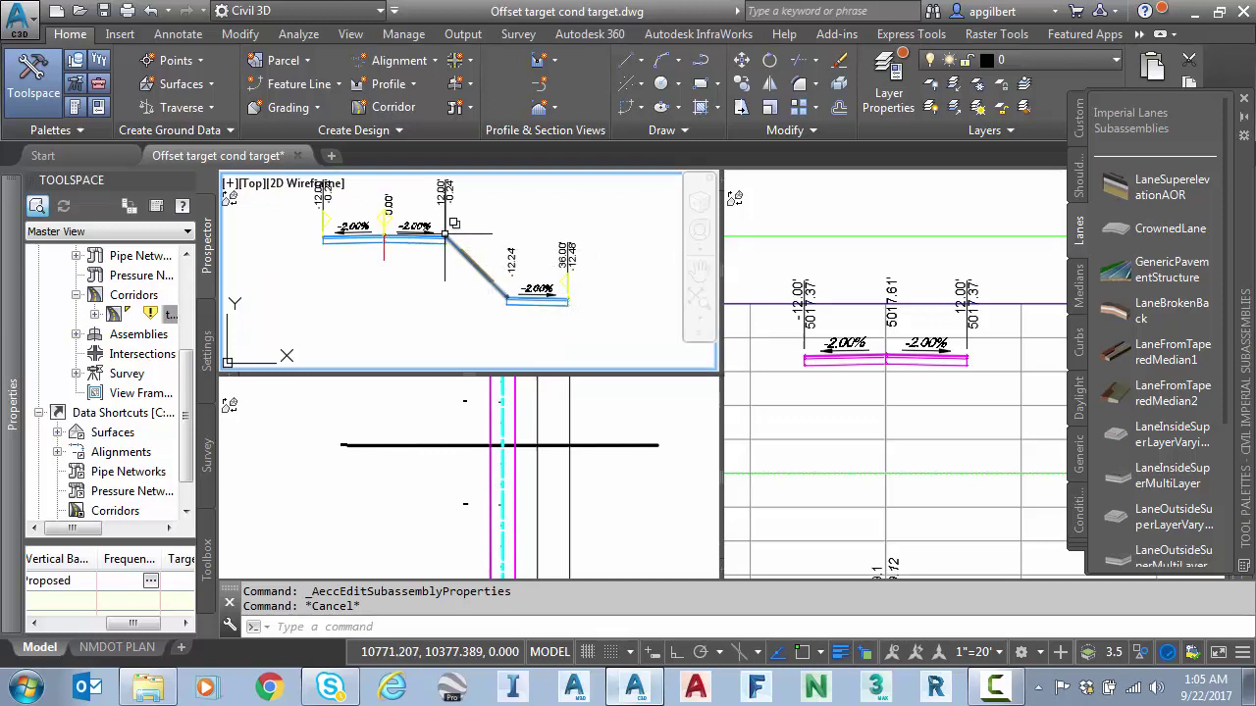
pyautogui.moveTo(444, 234)
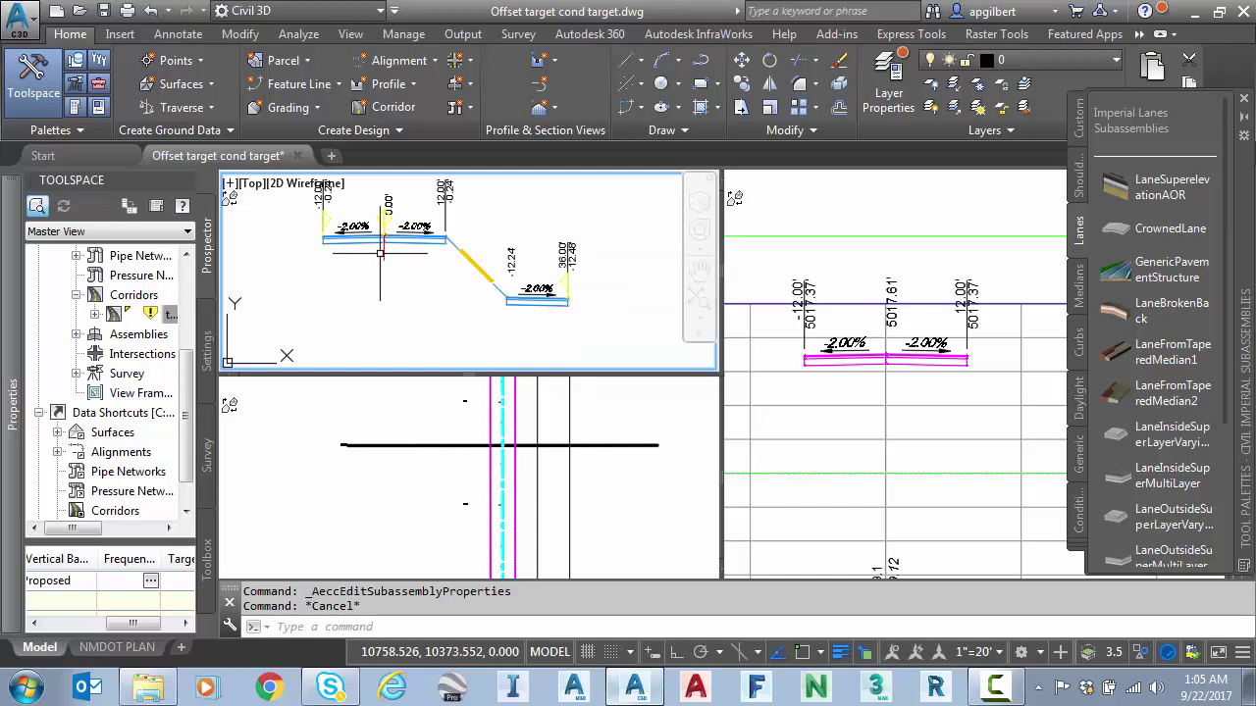
pyautogui.moveTo(463, 316)
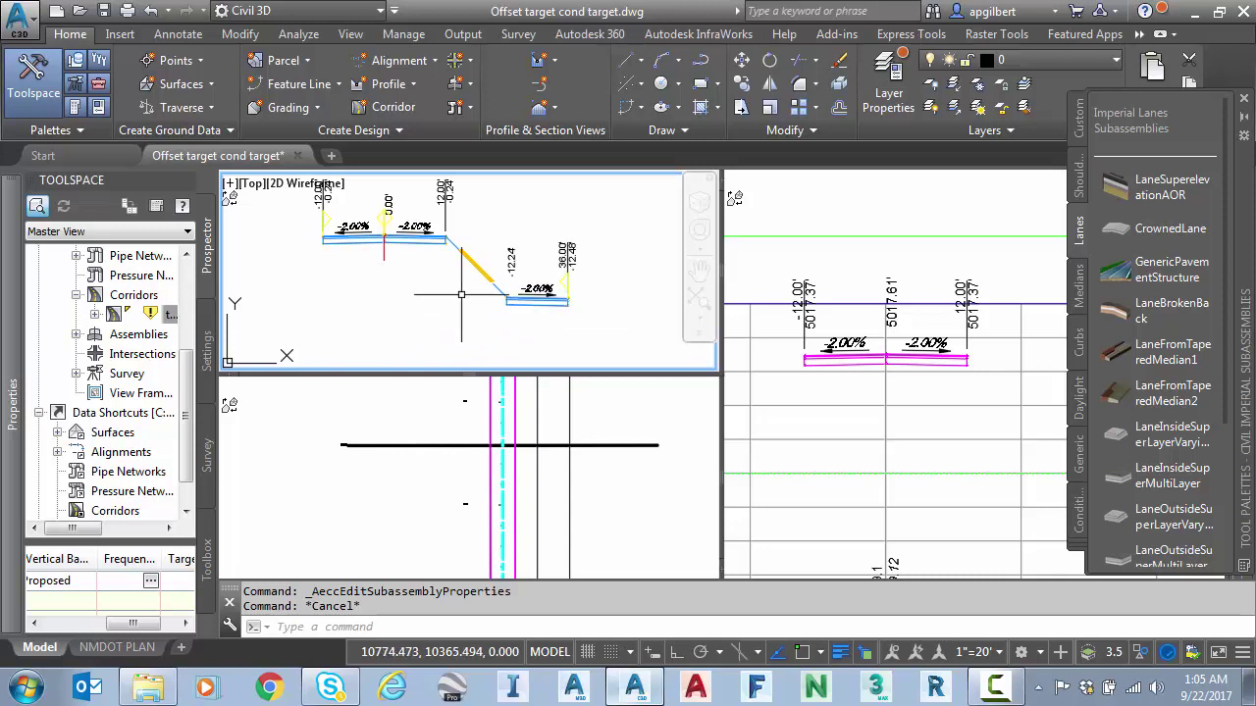
# Set the ConditionalHorizontalTarget's Maximum Distance to 20, then clear the selection.
pyautogui.doubleClick(469, 250)
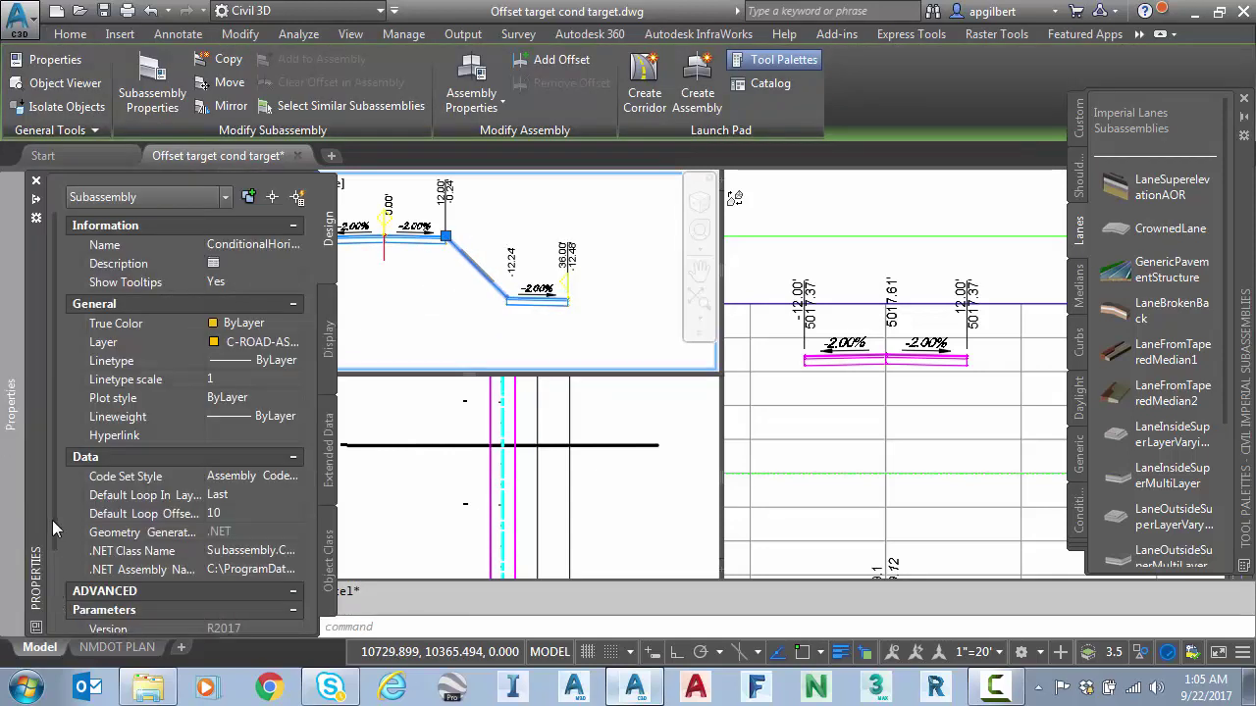
pyautogui.scroll(-3, 52, 520)
pyautogui.click(220, 622)
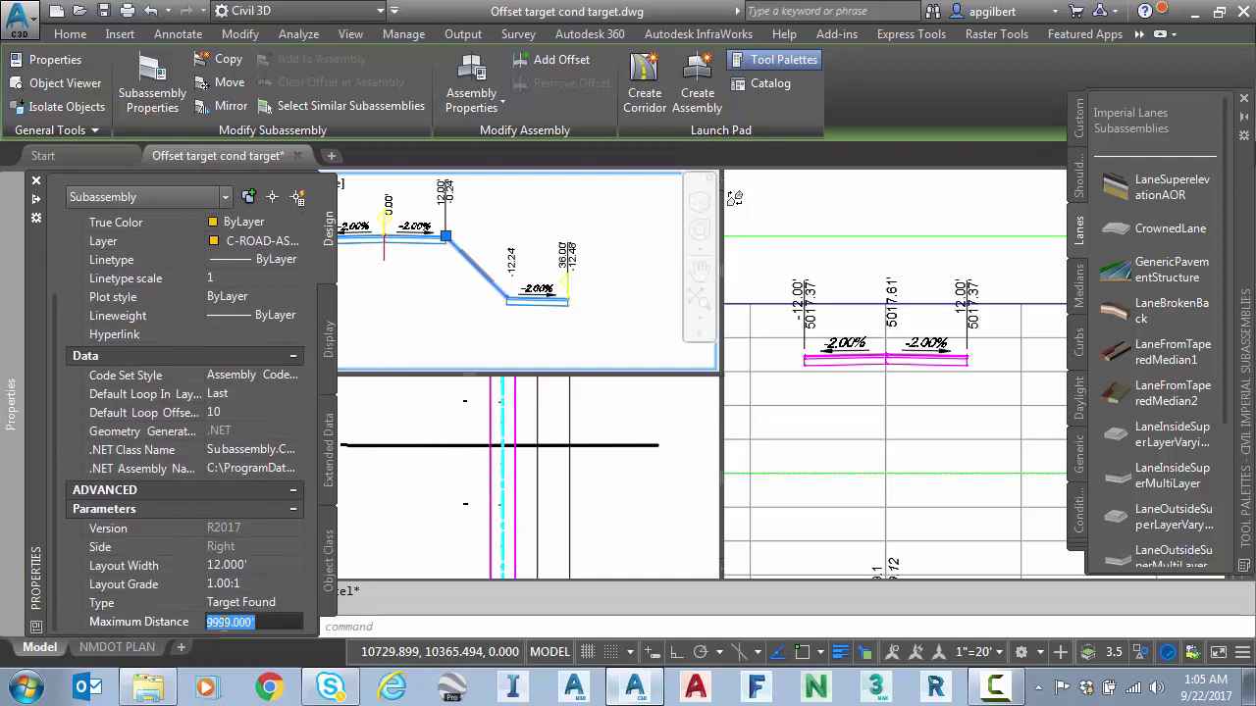
pyautogui.write('20')
pyautogui.press('Return')
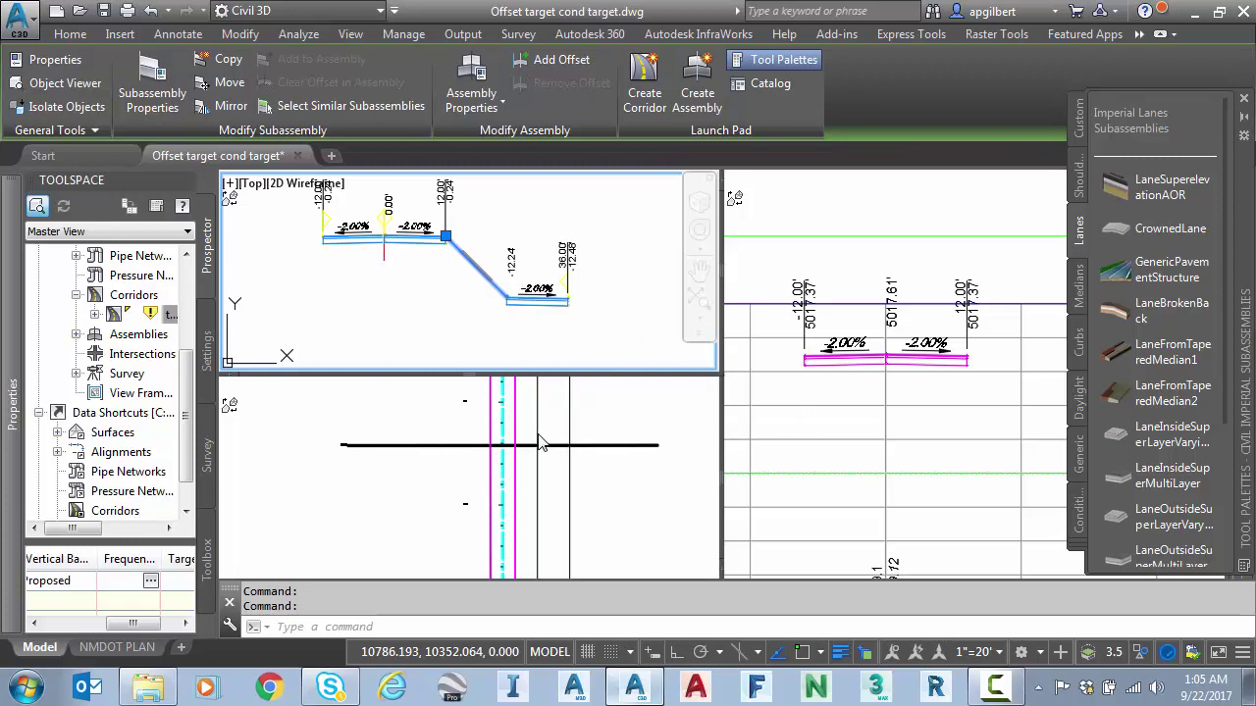
pyautogui.click(435, 263)
pyautogui.press('Escape')
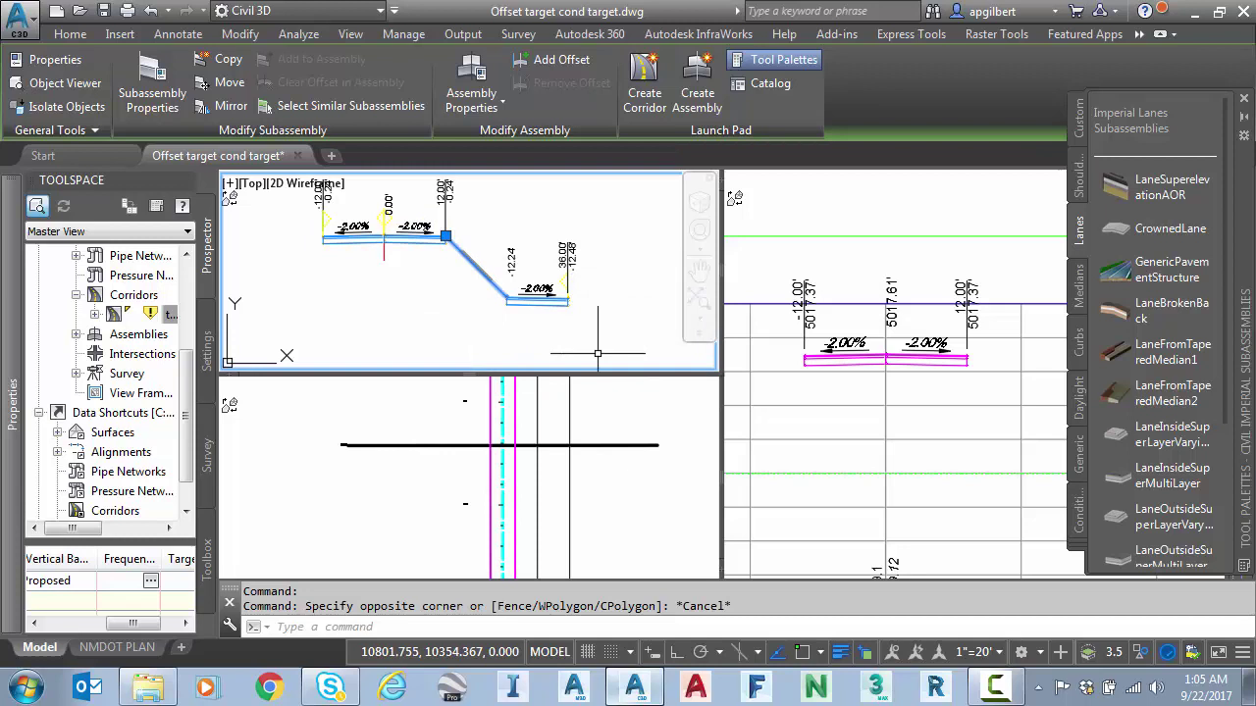
# Open the target mapping for corridor test from its Properties.
pyautogui.rightClick(170, 315)
pyautogui.click(240, 329)
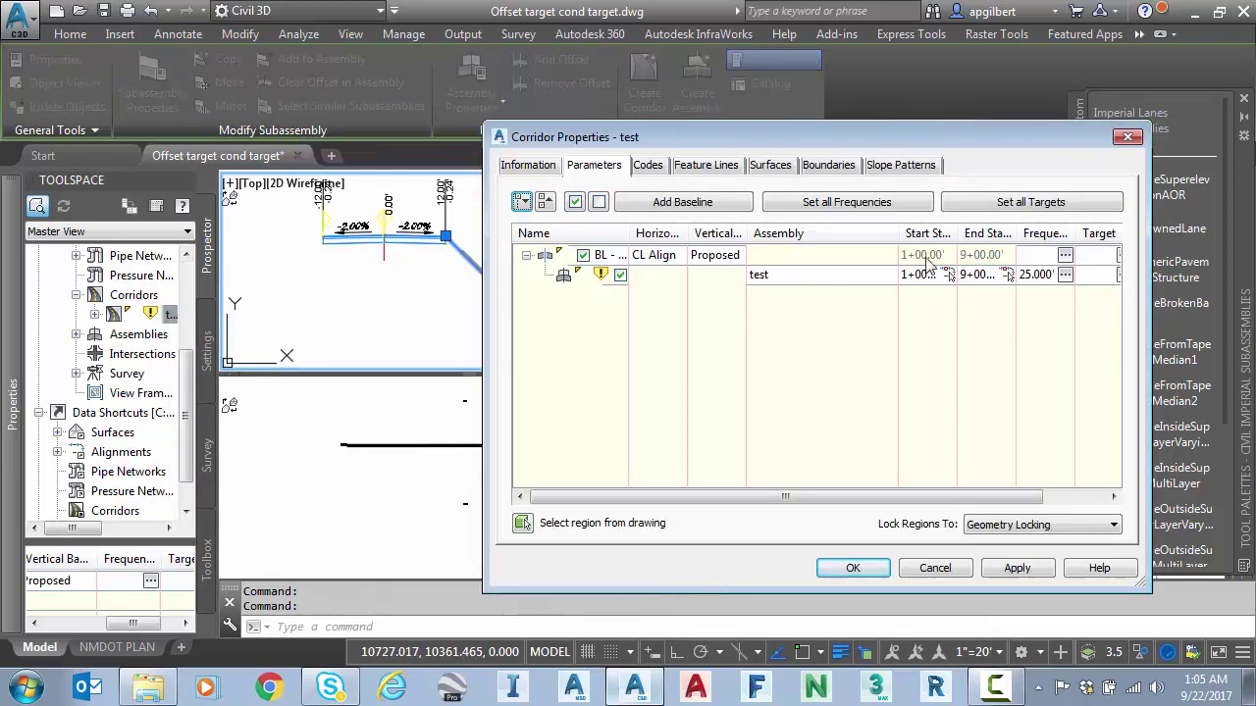
pyautogui.click(995, 202)
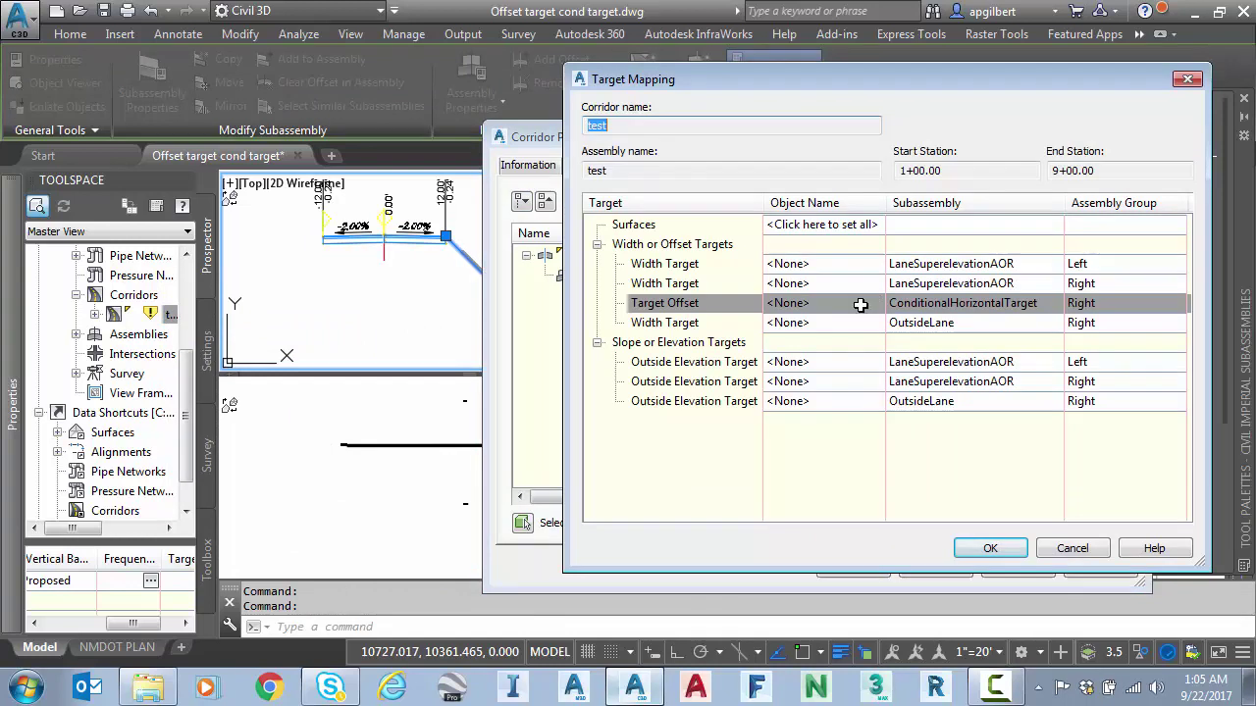
pyautogui.click(833, 290)
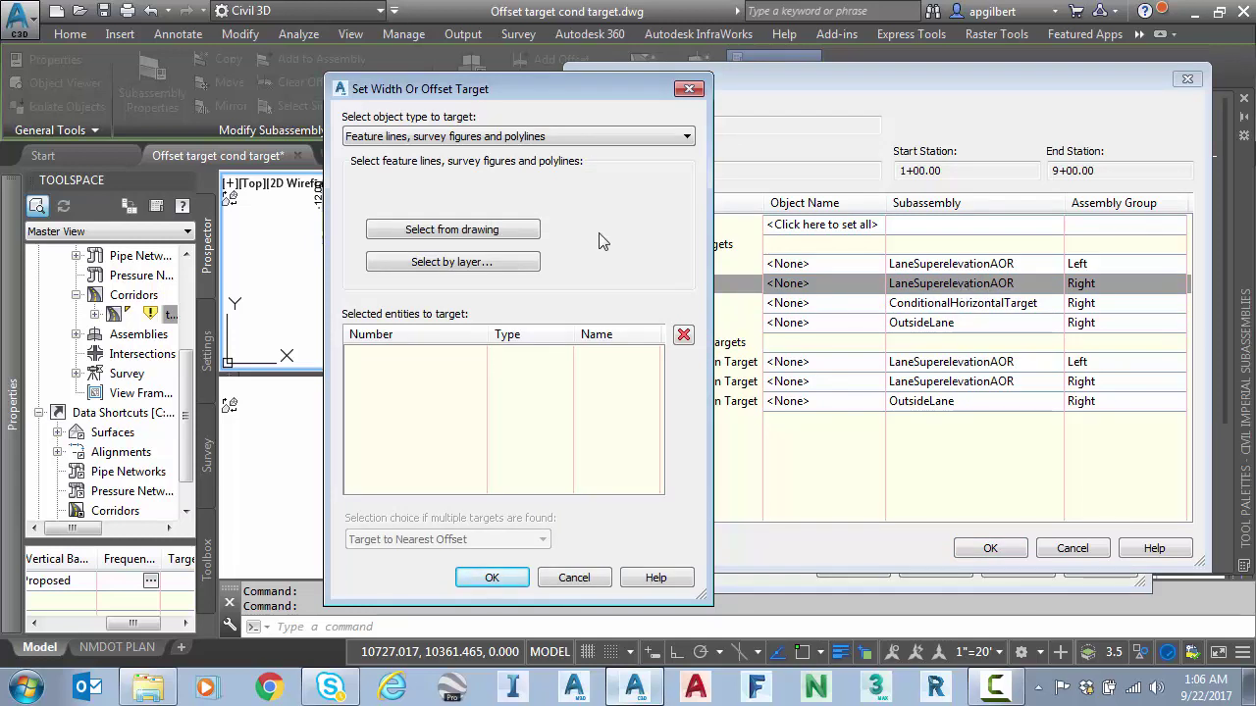
pyautogui.click(574, 578)
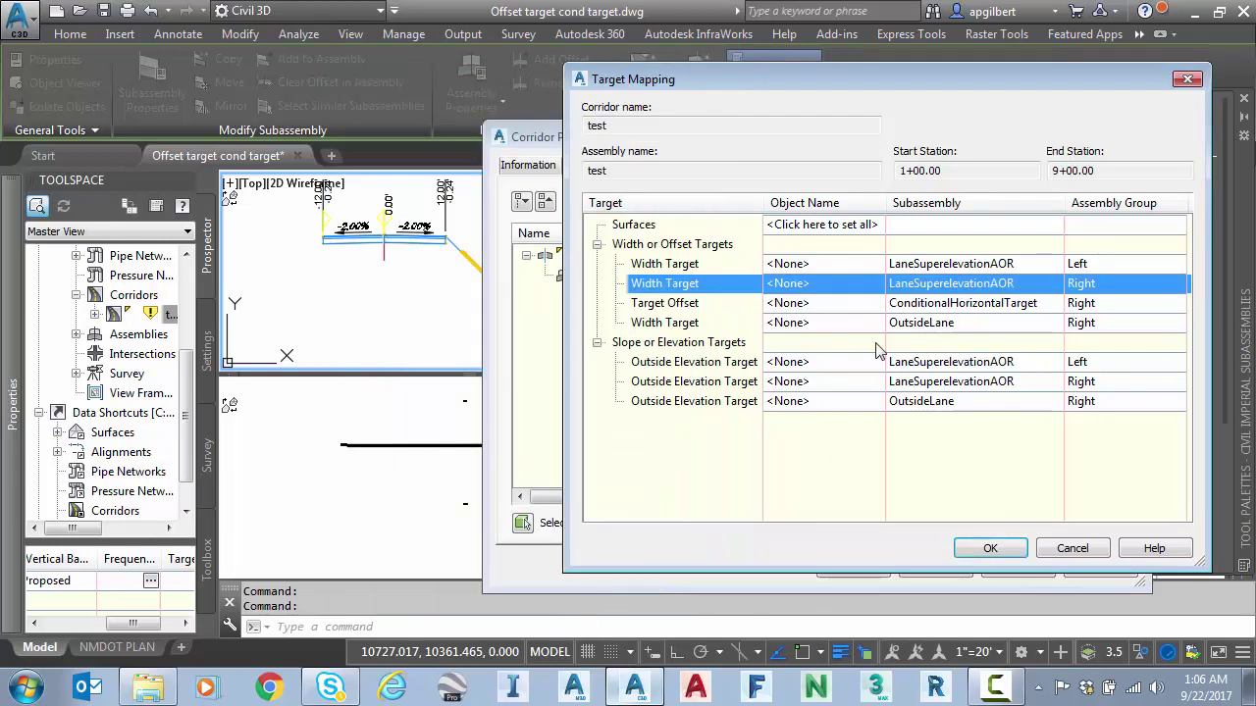
# Map the ConditionalHorizontalTarget Target Offset to Polyline-1 and apply, marking the corridor out of date.
pyautogui.click(689, 306)
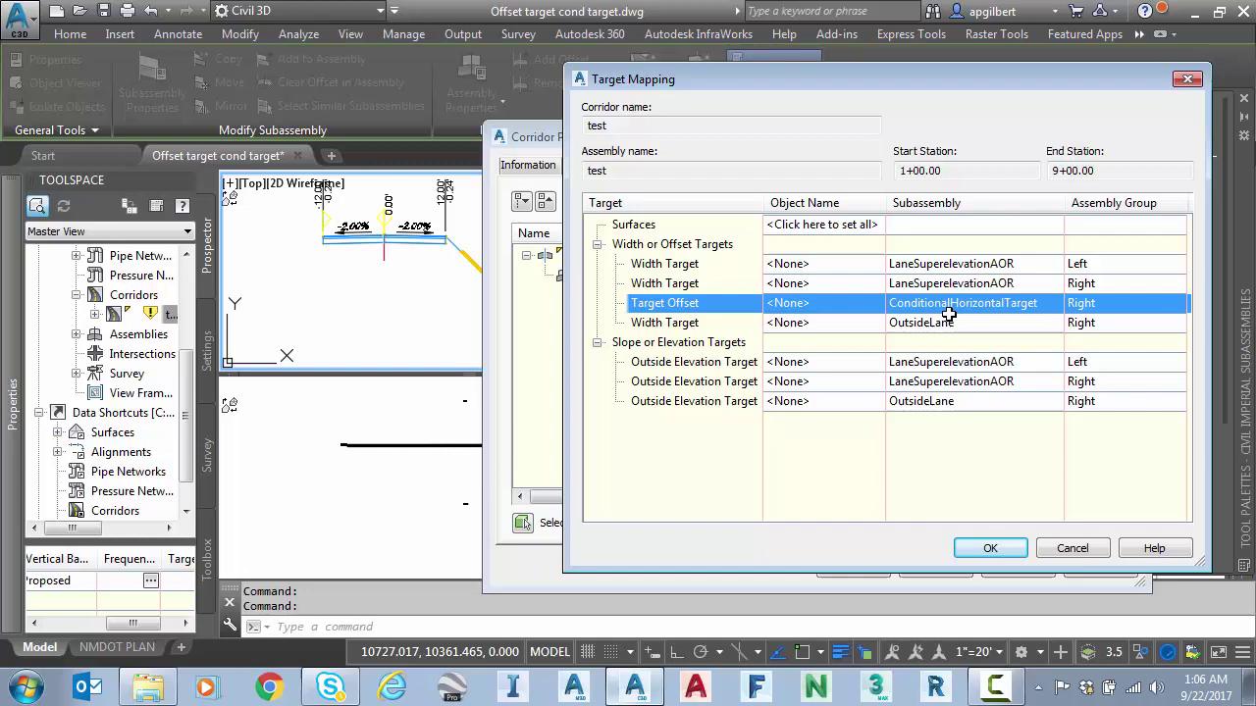
pyautogui.click(796, 307)
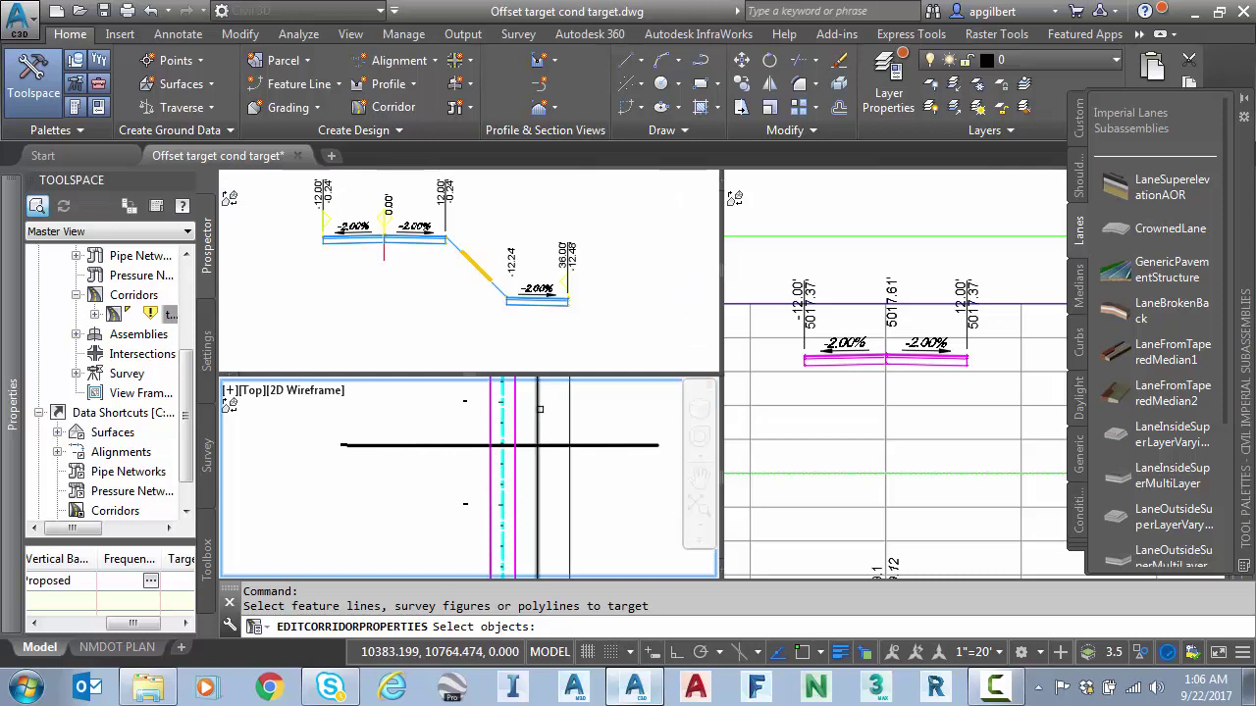
pyautogui.click(541, 410)
pyautogui.press('Return')
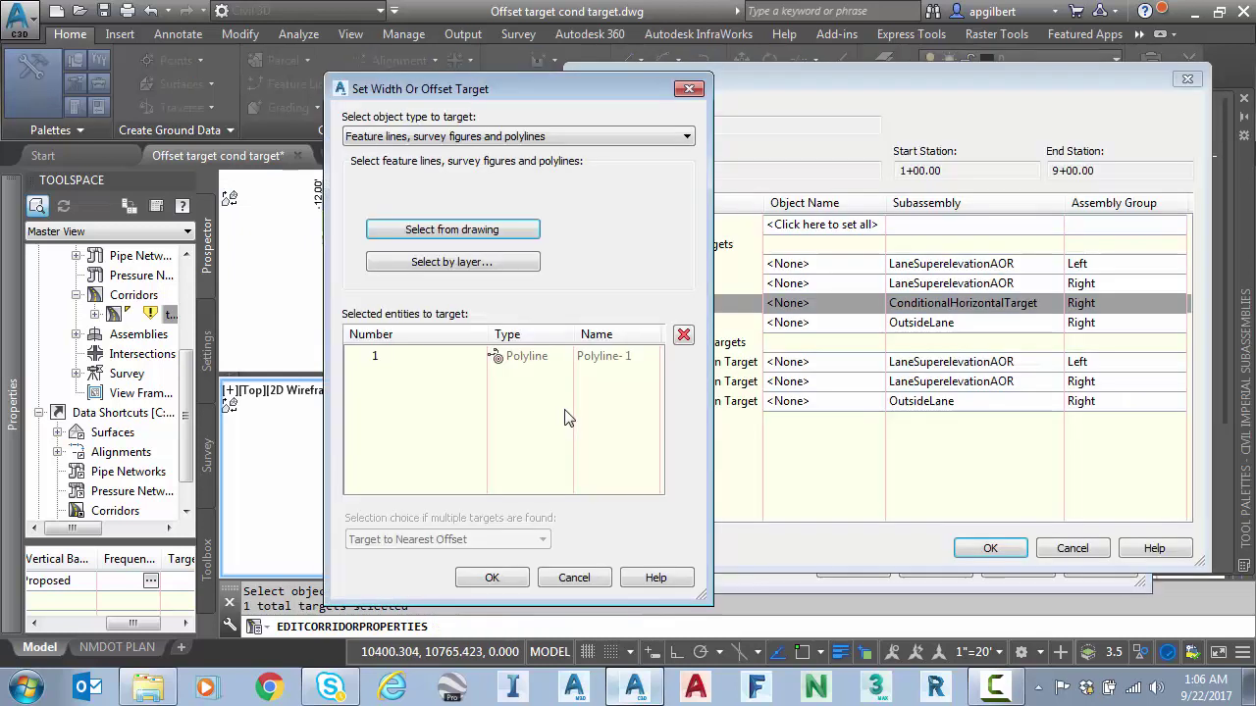
pyautogui.click(492, 577)
pyautogui.click(989, 548)
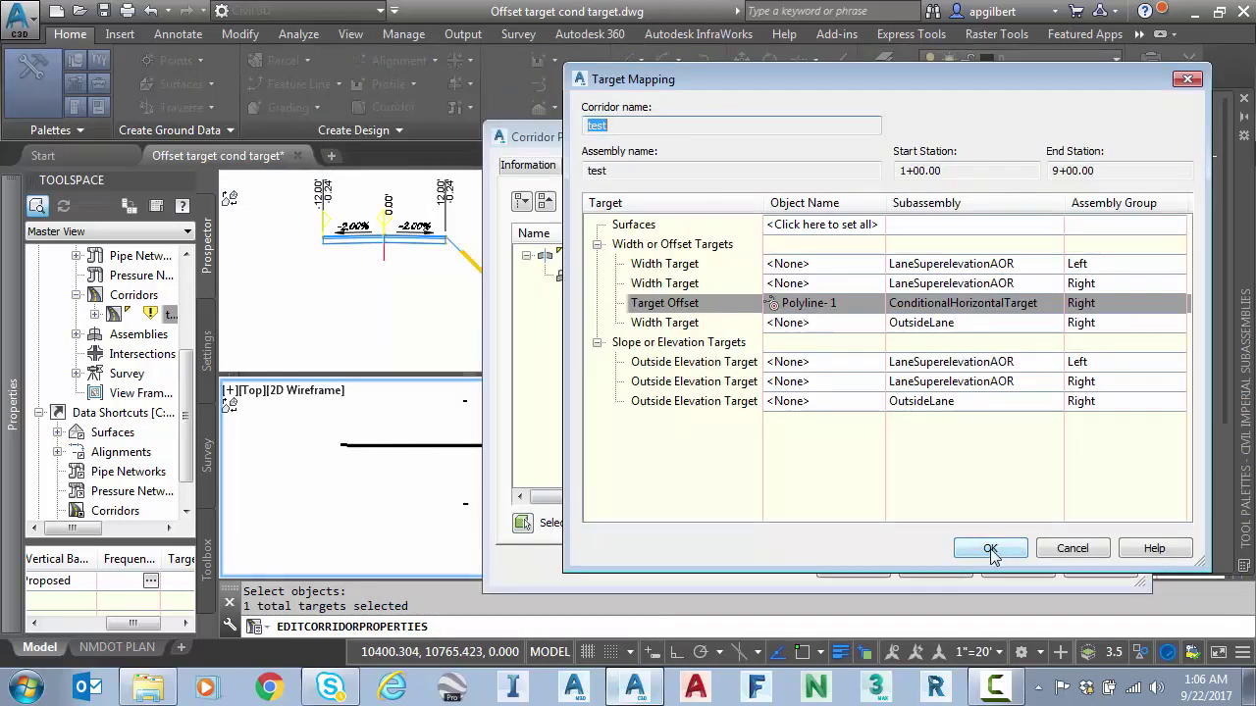
pyautogui.click(853, 568)
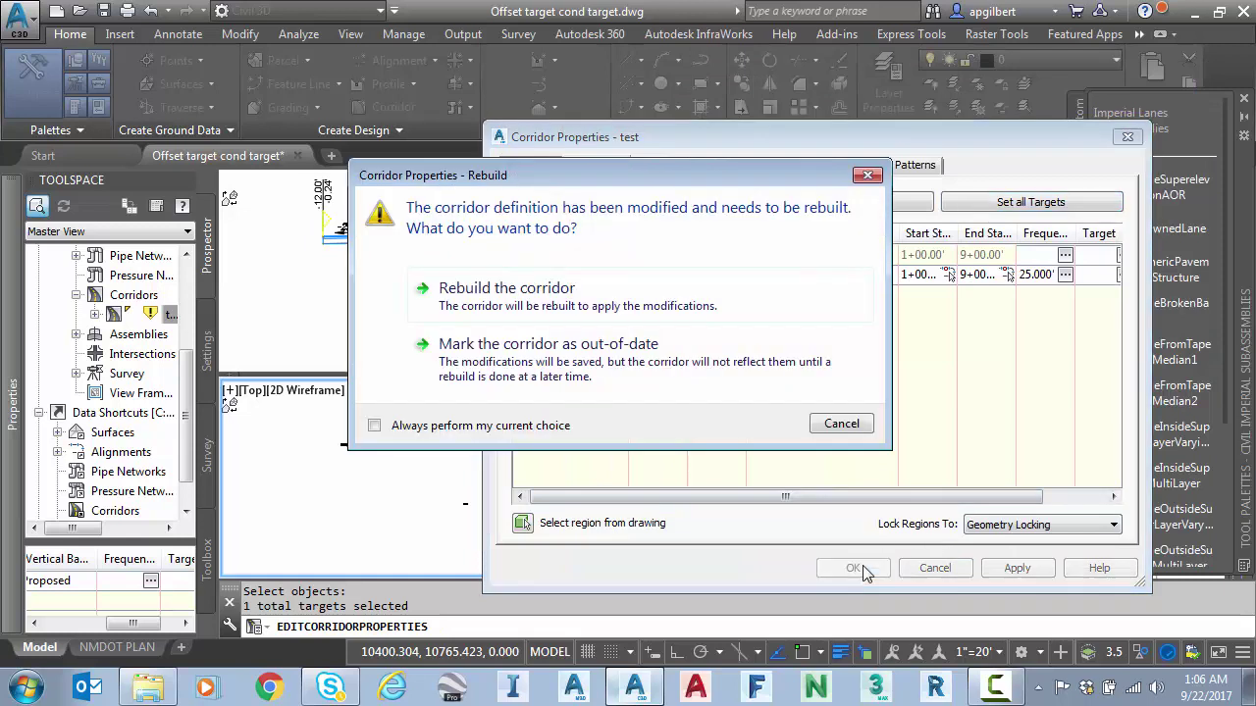
pyautogui.click(533, 493)
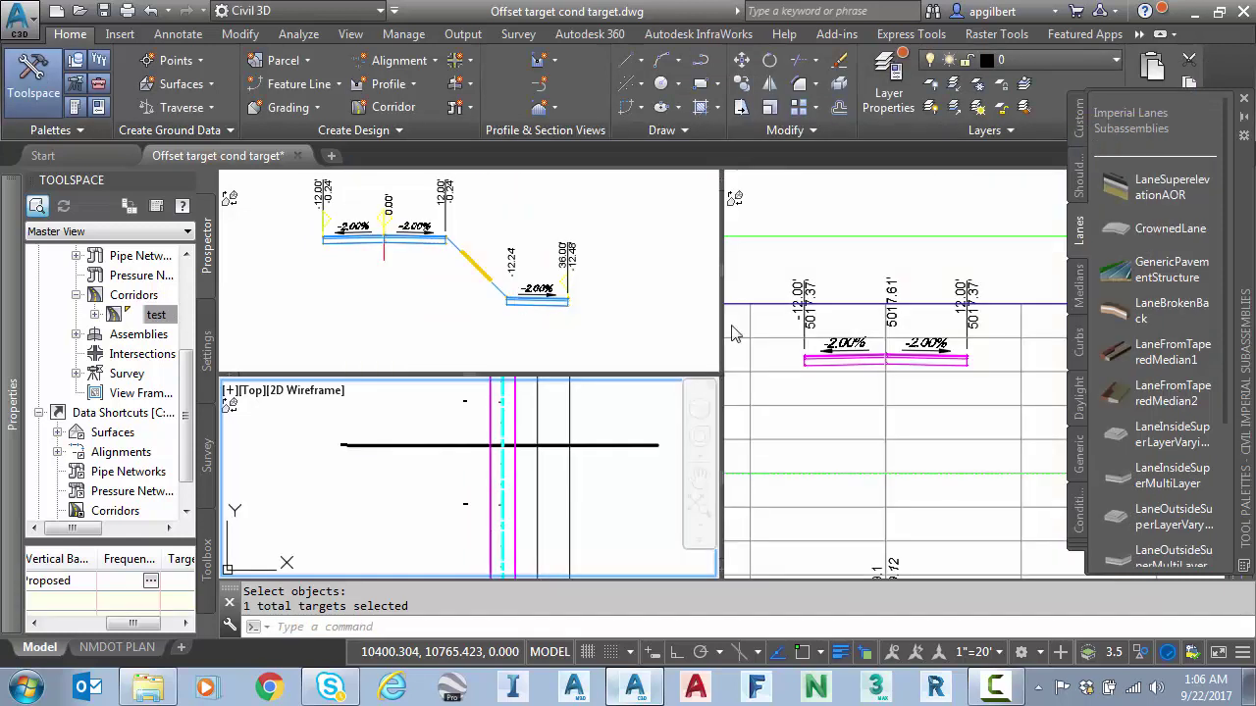
# Select the ConditionalHorizontalTarget and change its Maximum Distance to 40 in Properties.
pyautogui.click(862, 377)
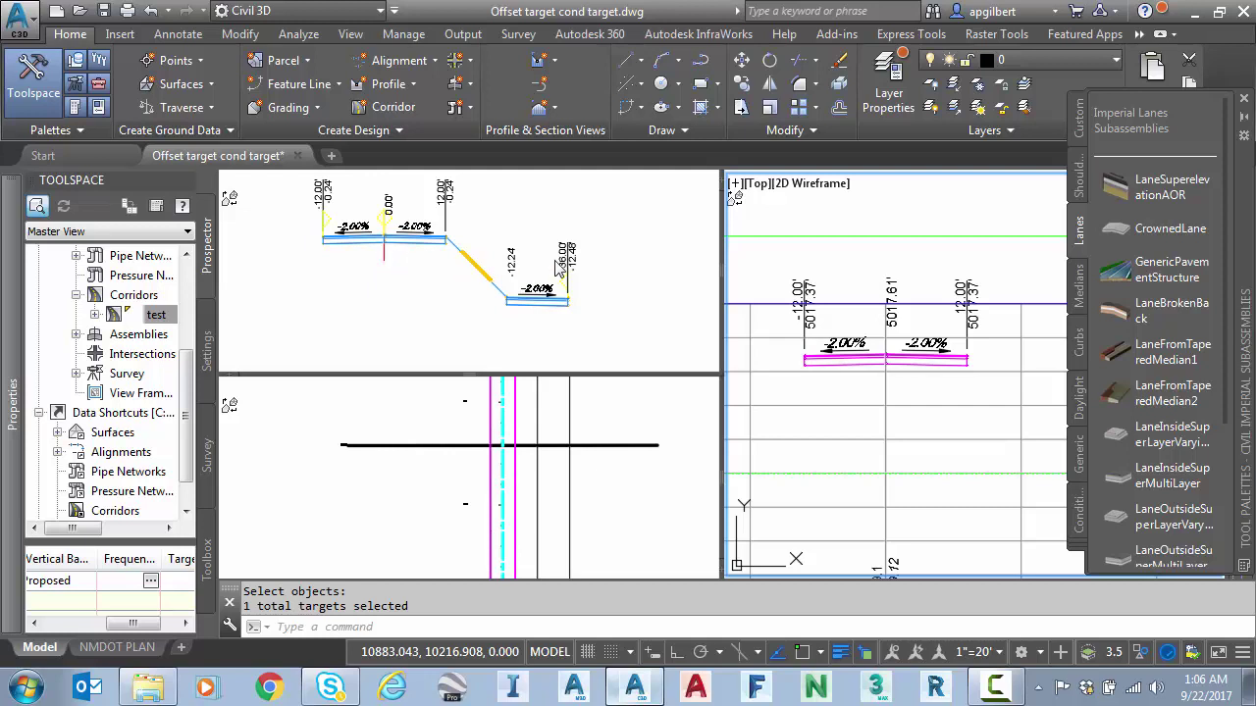
pyautogui.click(475, 278)
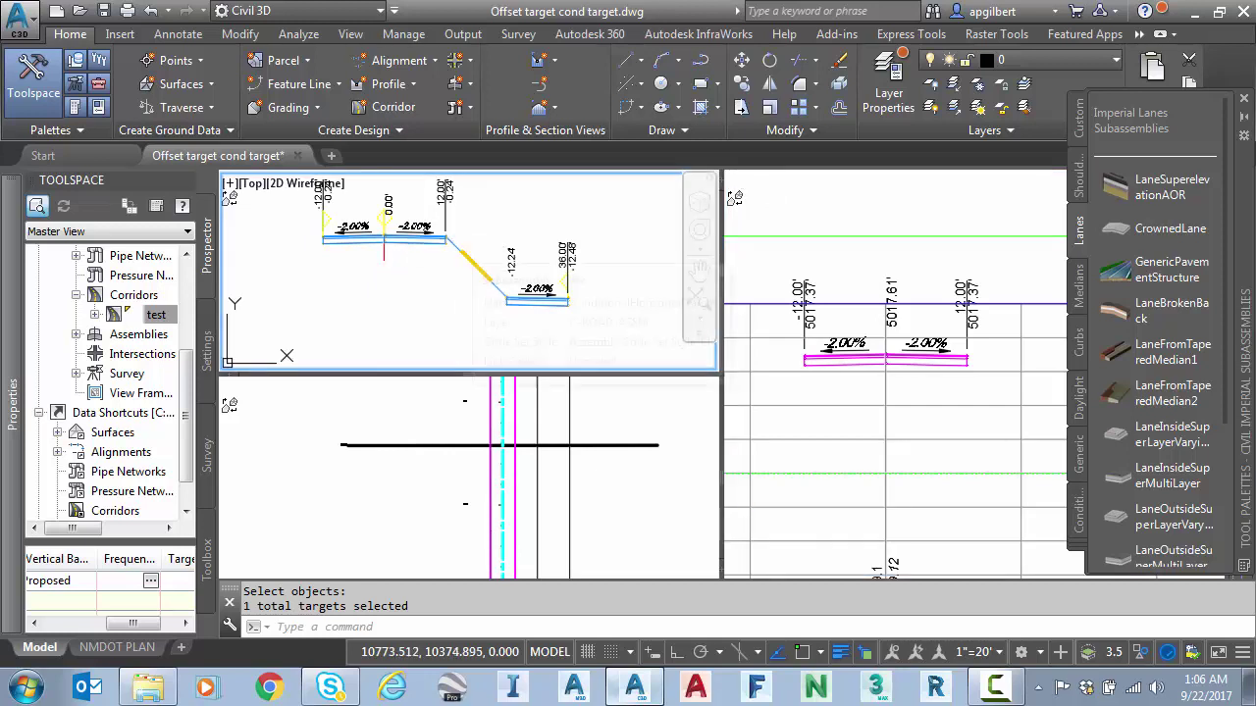
pyautogui.click(456, 247)
pyautogui.moveTo(8, 417)
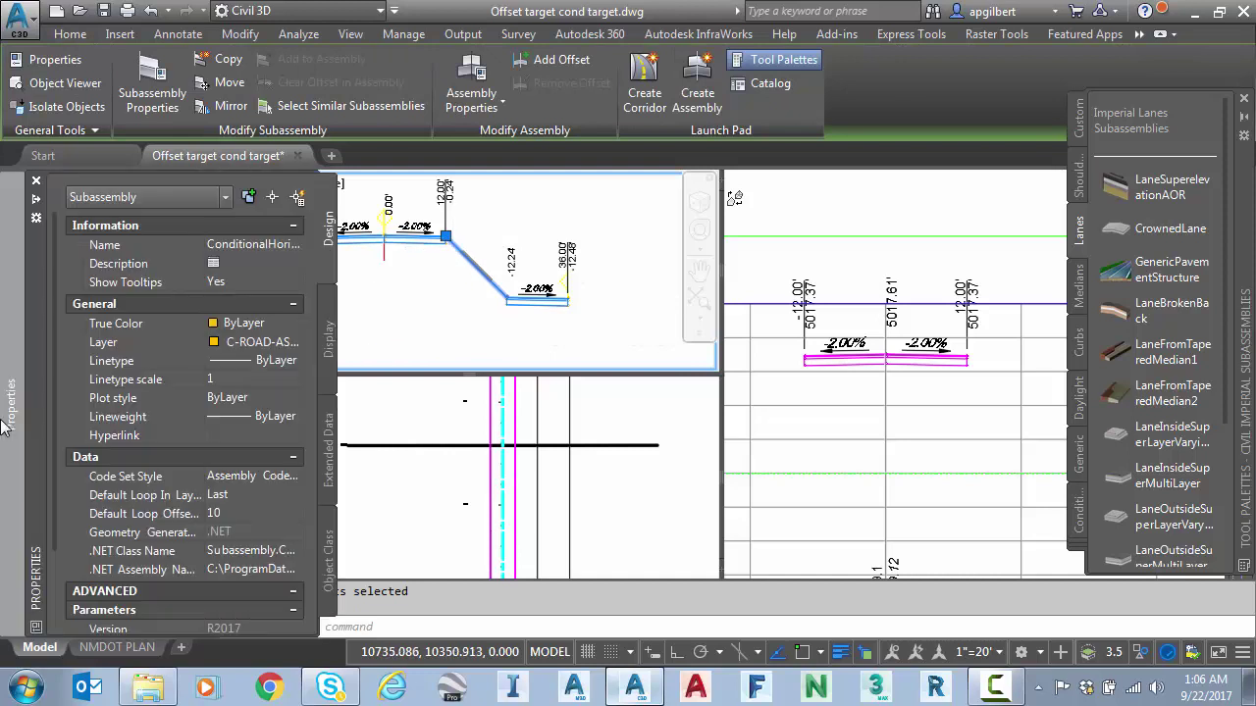
pyautogui.scroll(-2, 59, 471)
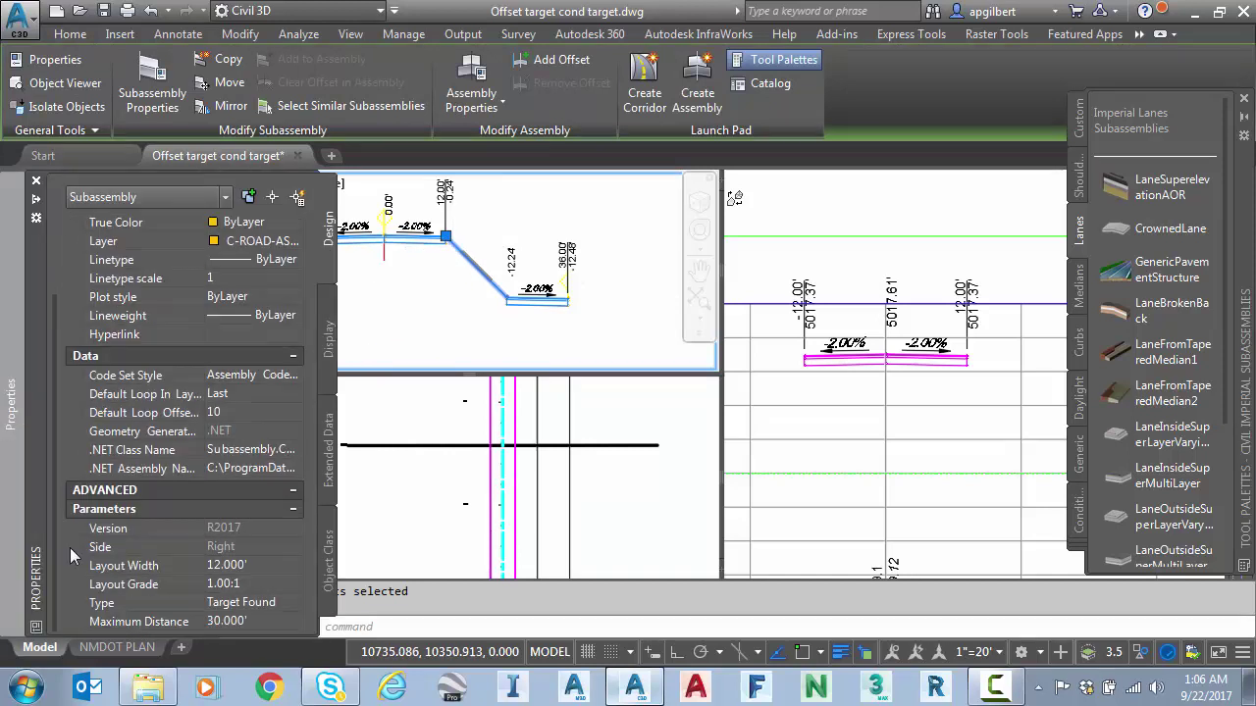
pyautogui.click(246, 622)
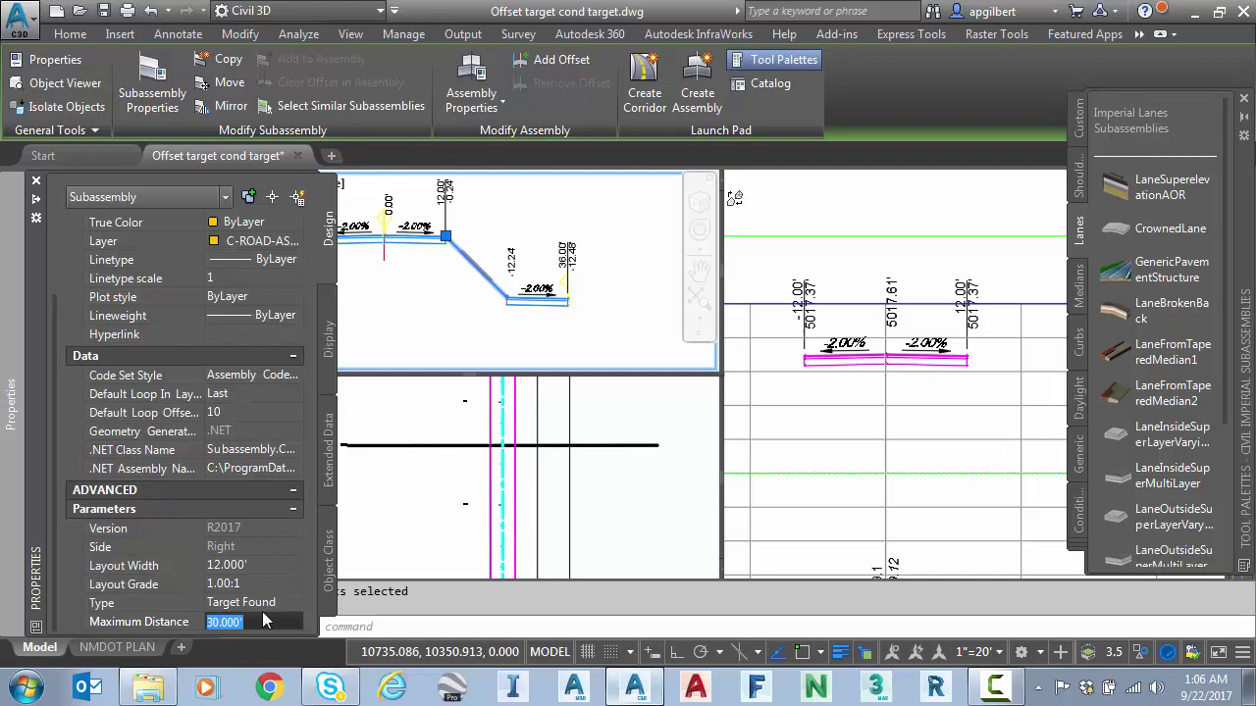
pyautogui.write('40')
pyautogui.press('Return')
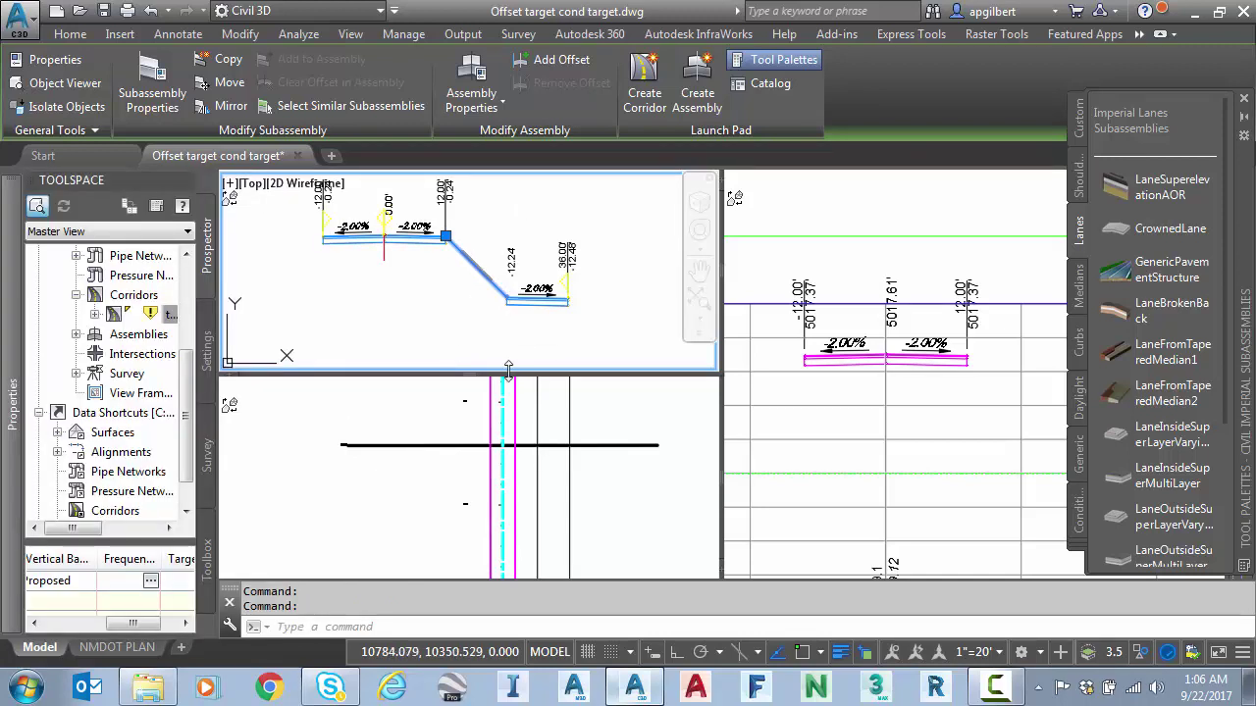
pyautogui.rightClick(168, 315)
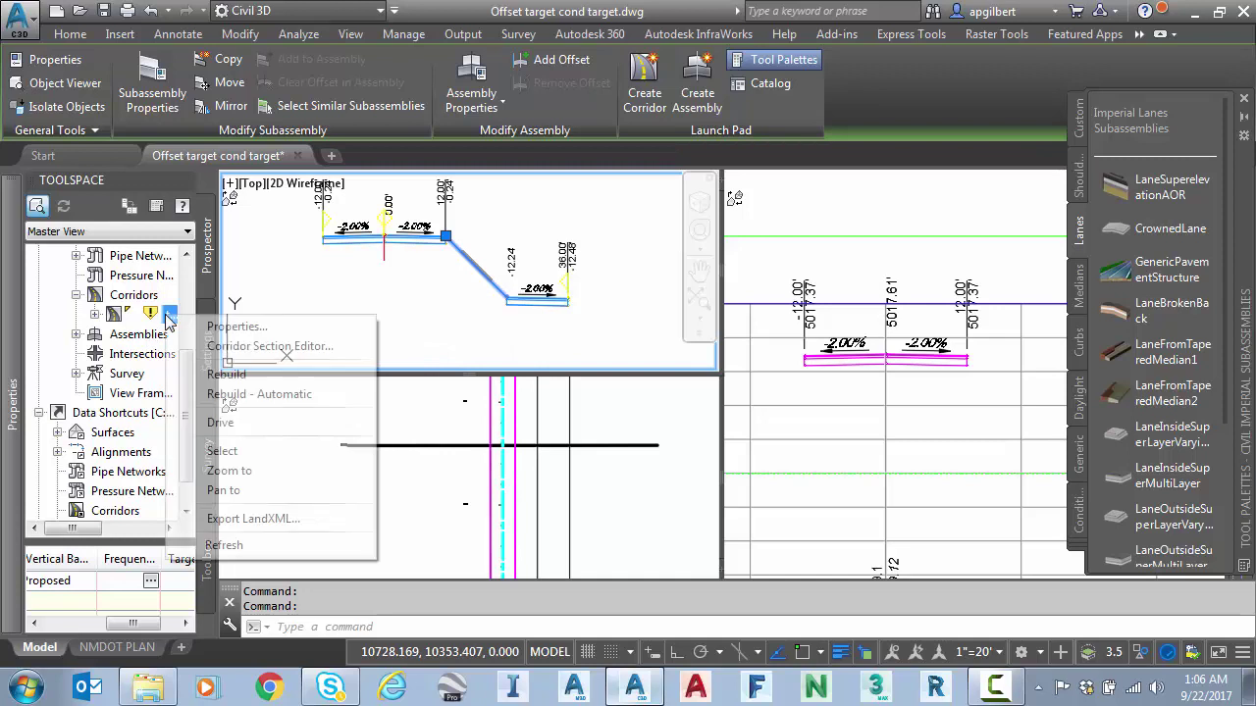
pyautogui.click(226, 374)
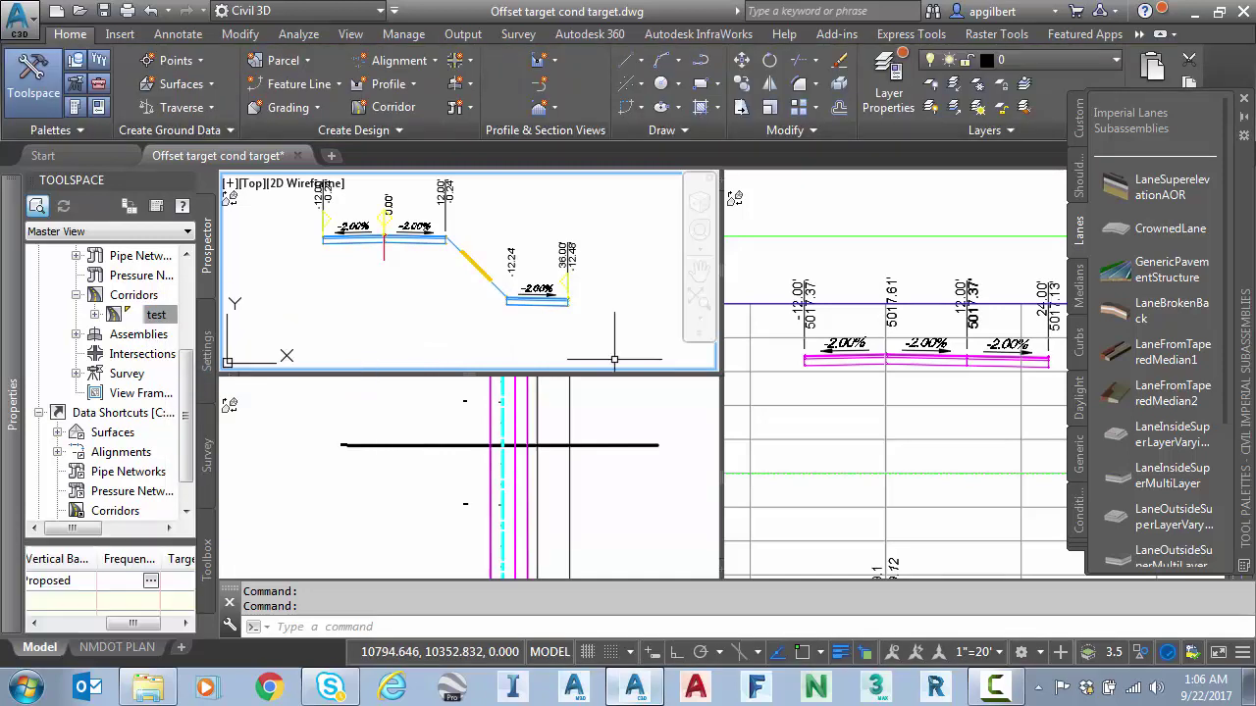
pyautogui.click(966, 413)
pyautogui.moveTo(987, 373); pyautogui.dragTo(916, 361, button='middle')
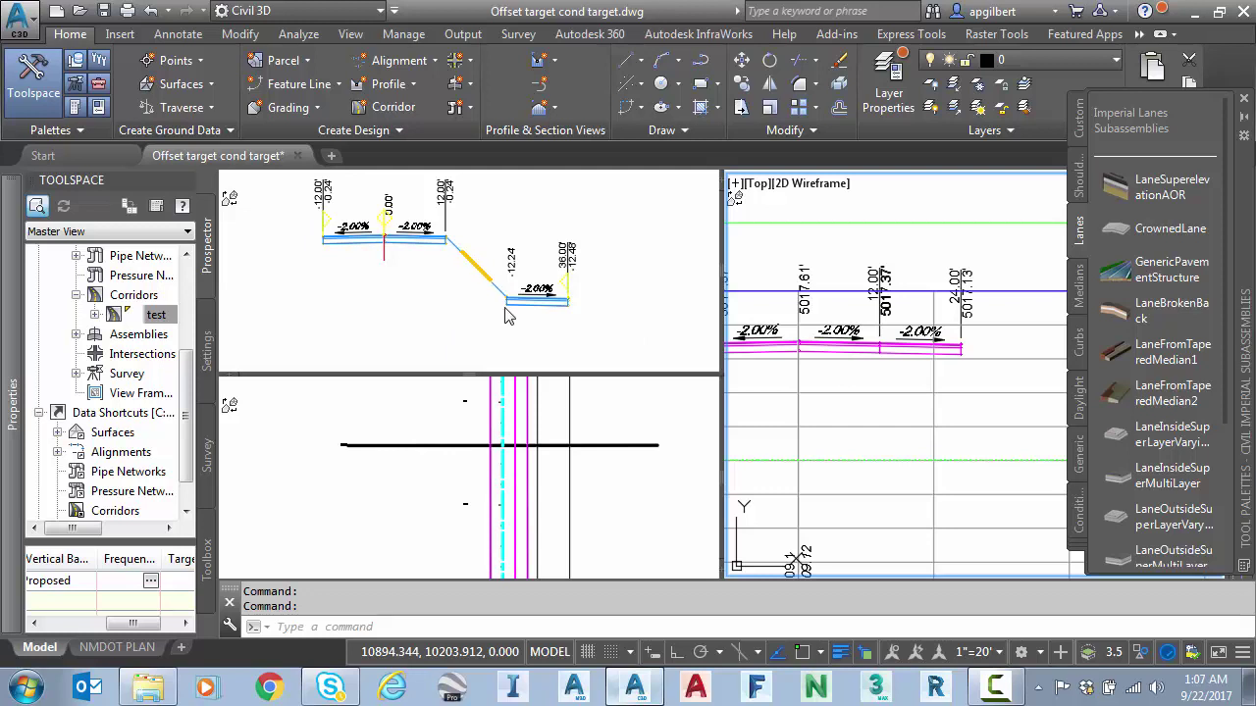
pyautogui.click(435, 314)
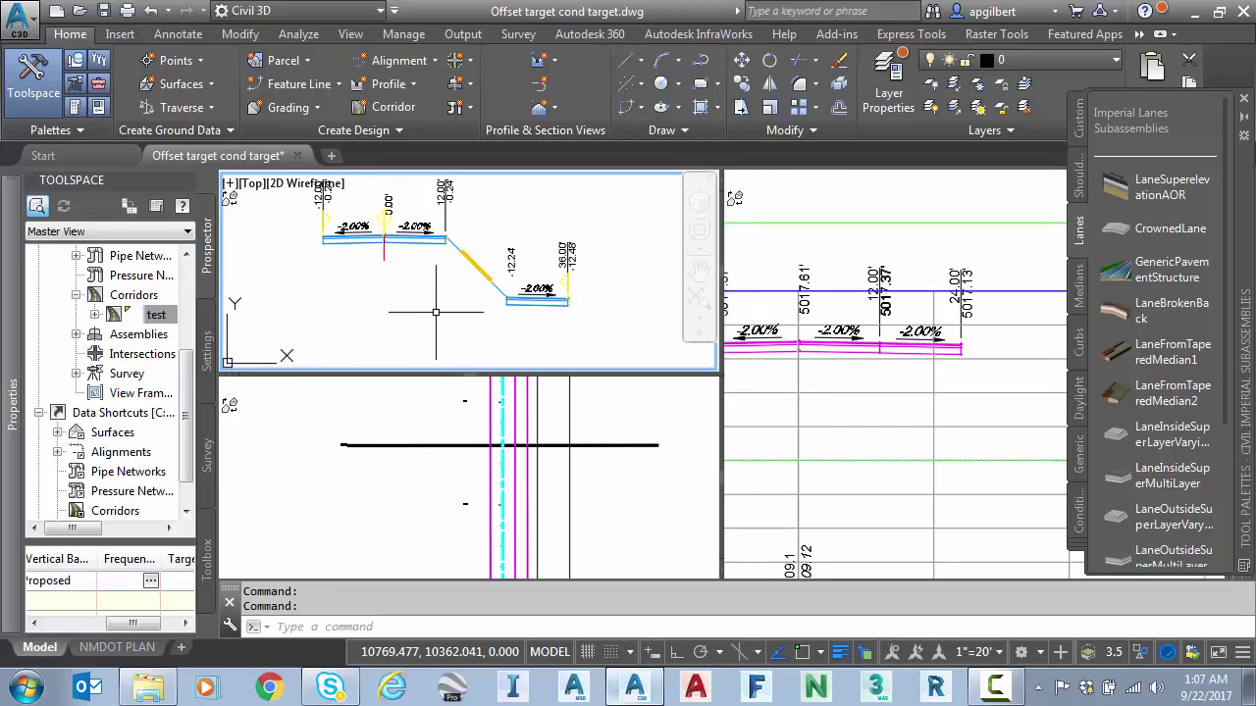
pyautogui.scroll(3, 436, 314)
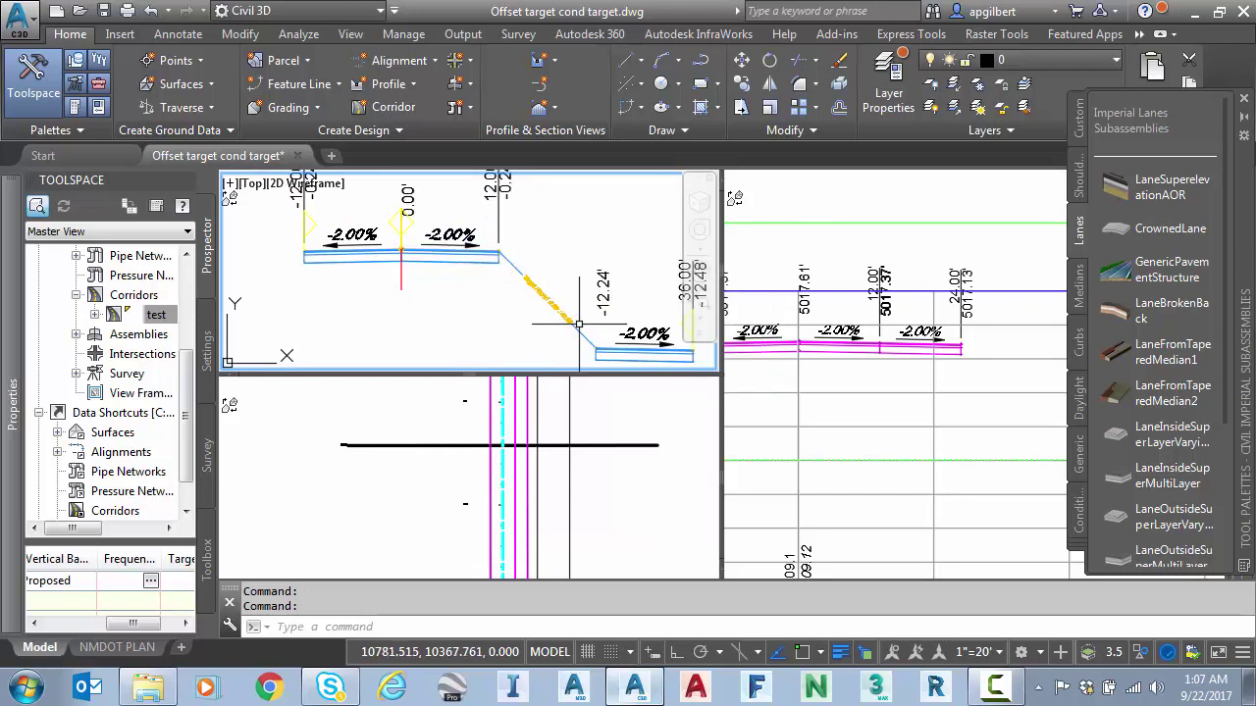
pyautogui.moveTo(436, 298)
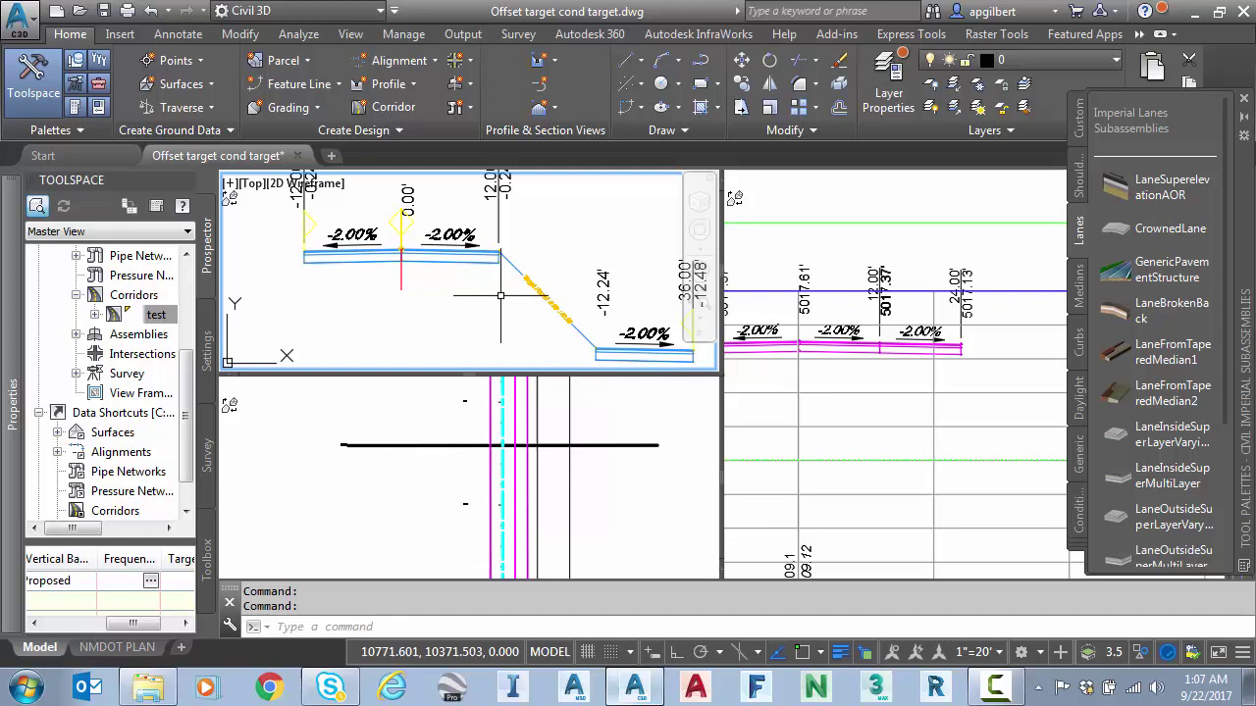
# Map corridor test's right LaneSuperelevationAOR Width Target to the vertical polyline, Polyline-1.
pyautogui.moveTo(471, 295)
pyautogui.mouseDown(button='middle')
pyautogui.moveTo(420, 299)
pyautogui.moveTo(387, 333)
pyautogui.mouseUp(button='middle')
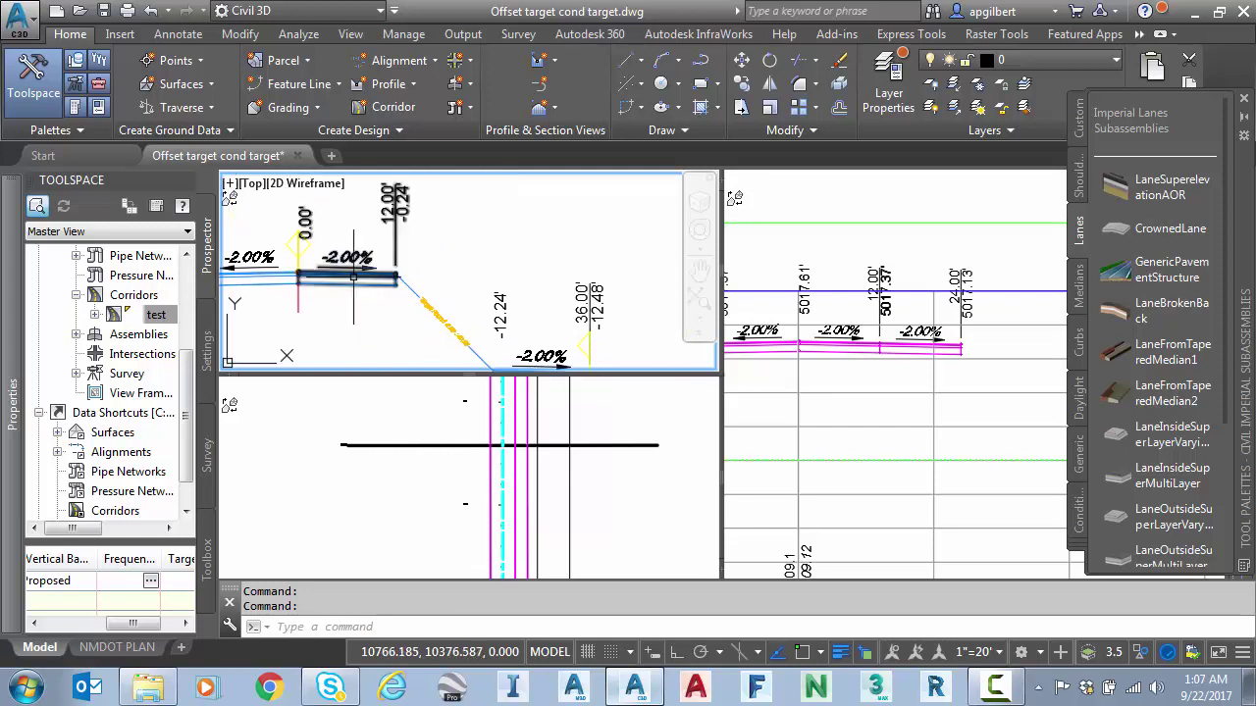
pyautogui.rightClick(178, 325)
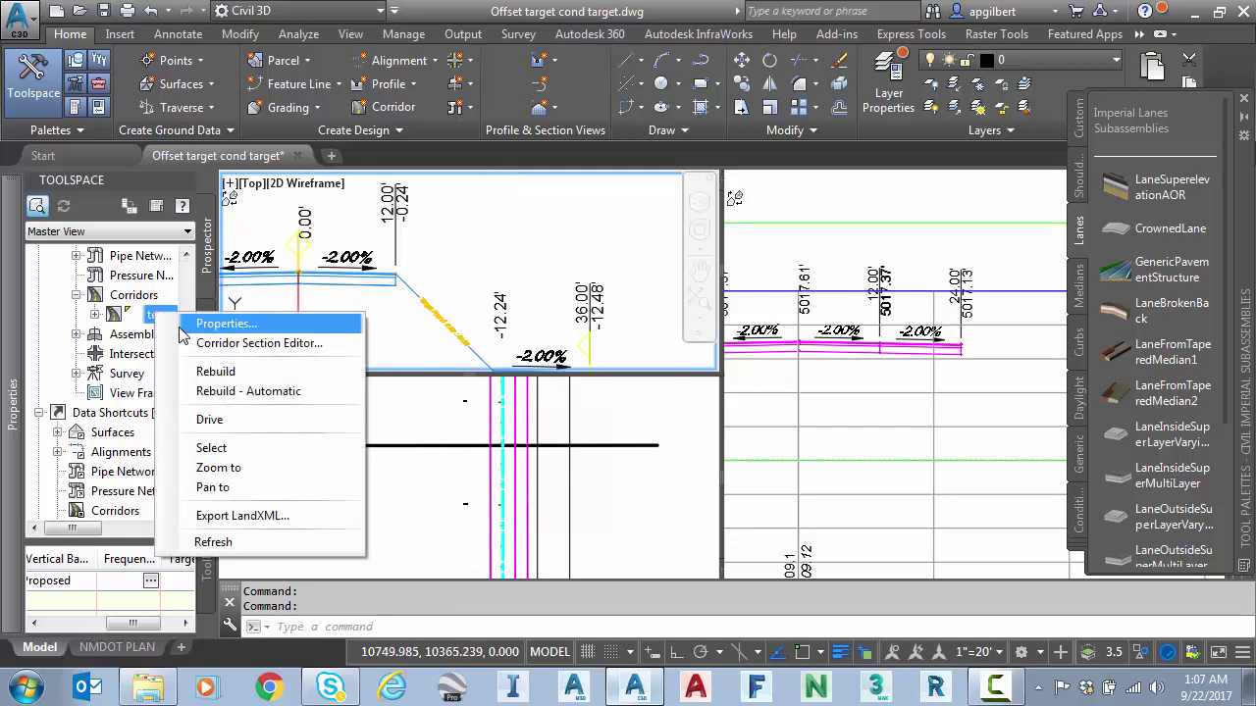
pyautogui.click(215, 321)
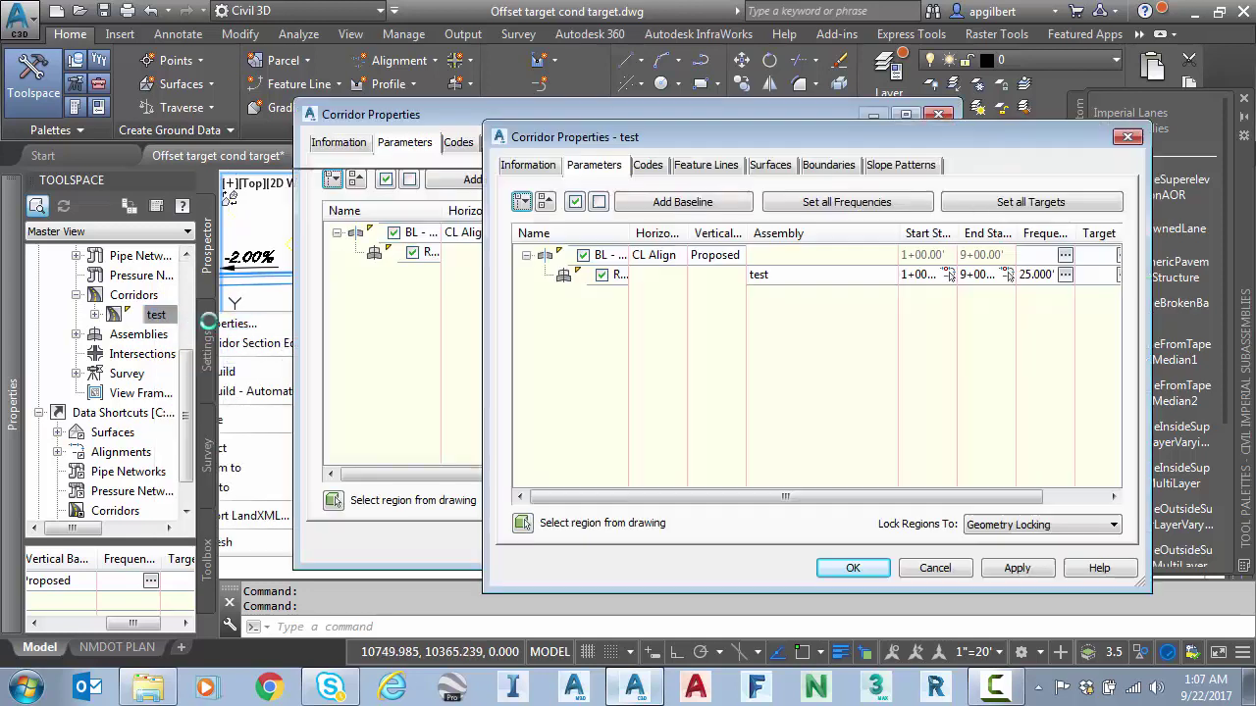
pyautogui.click(985, 202)
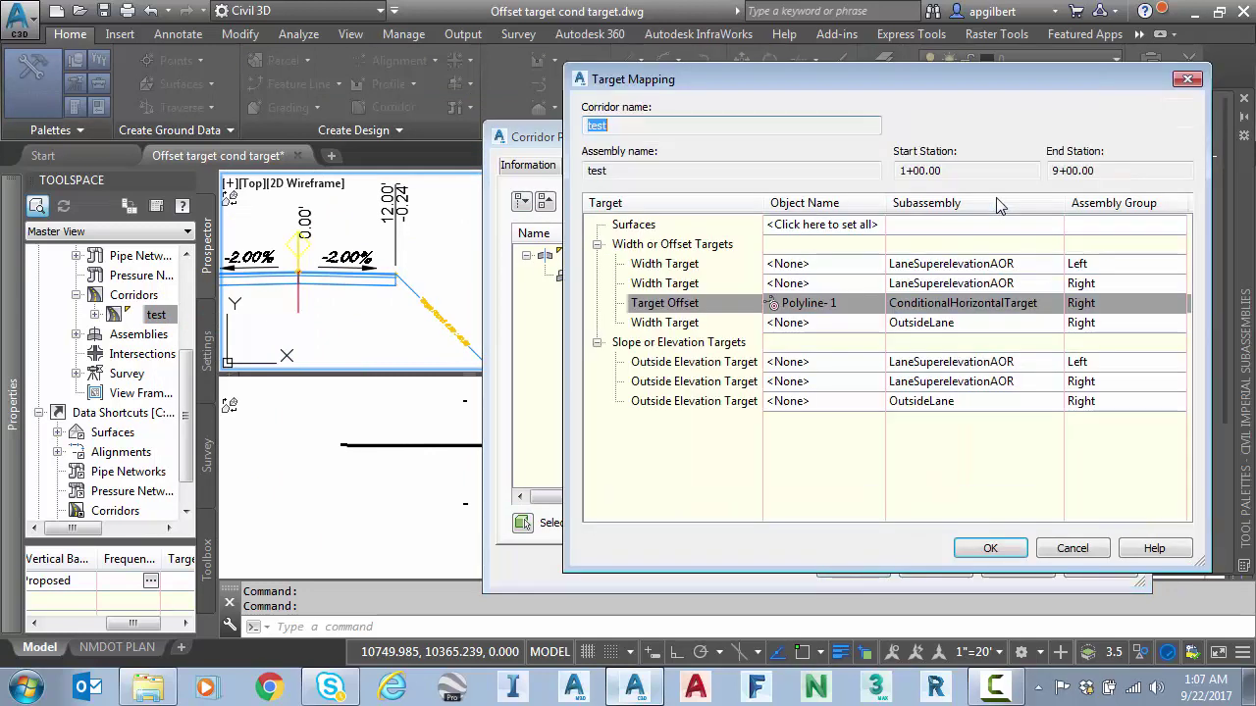
pyautogui.click(970, 298)
pyautogui.click(967, 286)
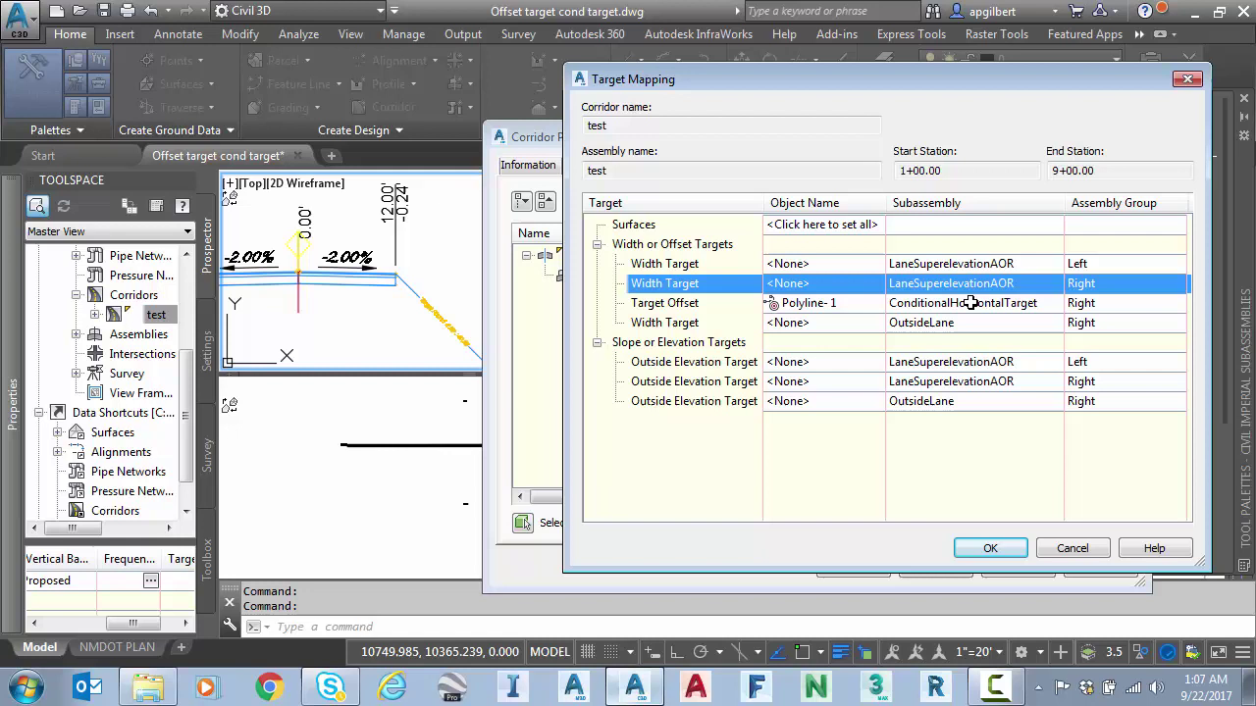
pyautogui.click(839, 284)
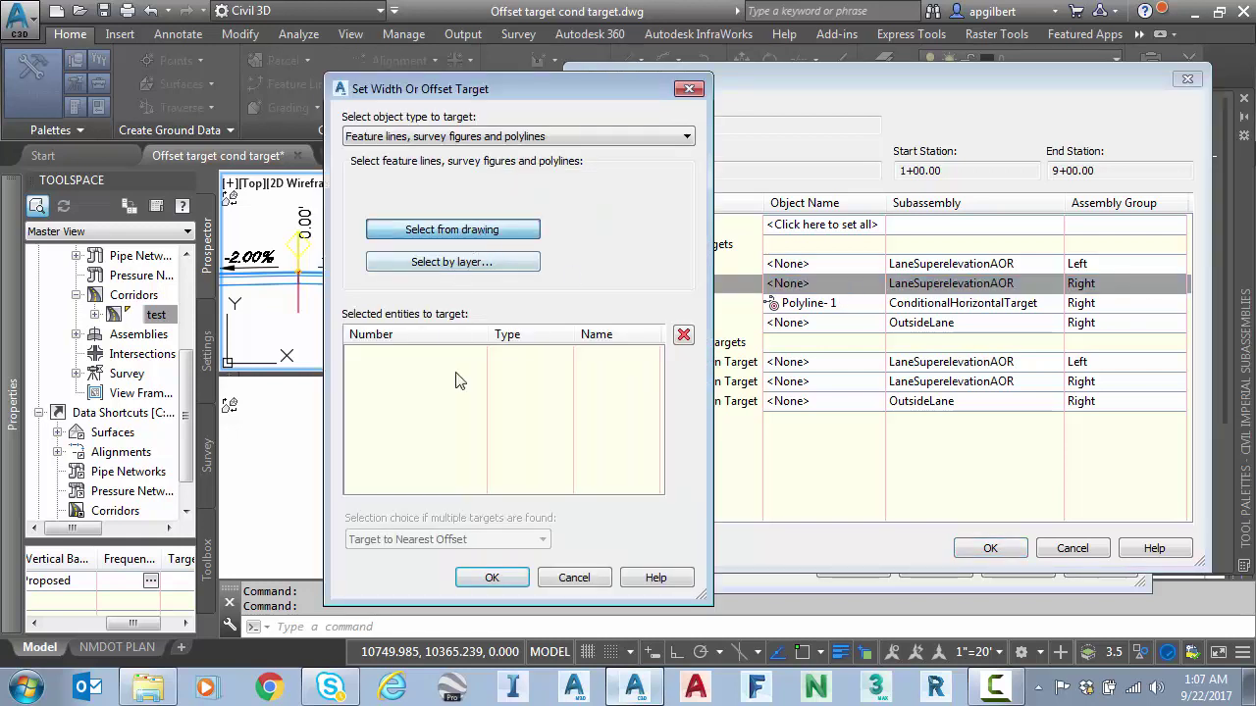
pyautogui.press('Return')
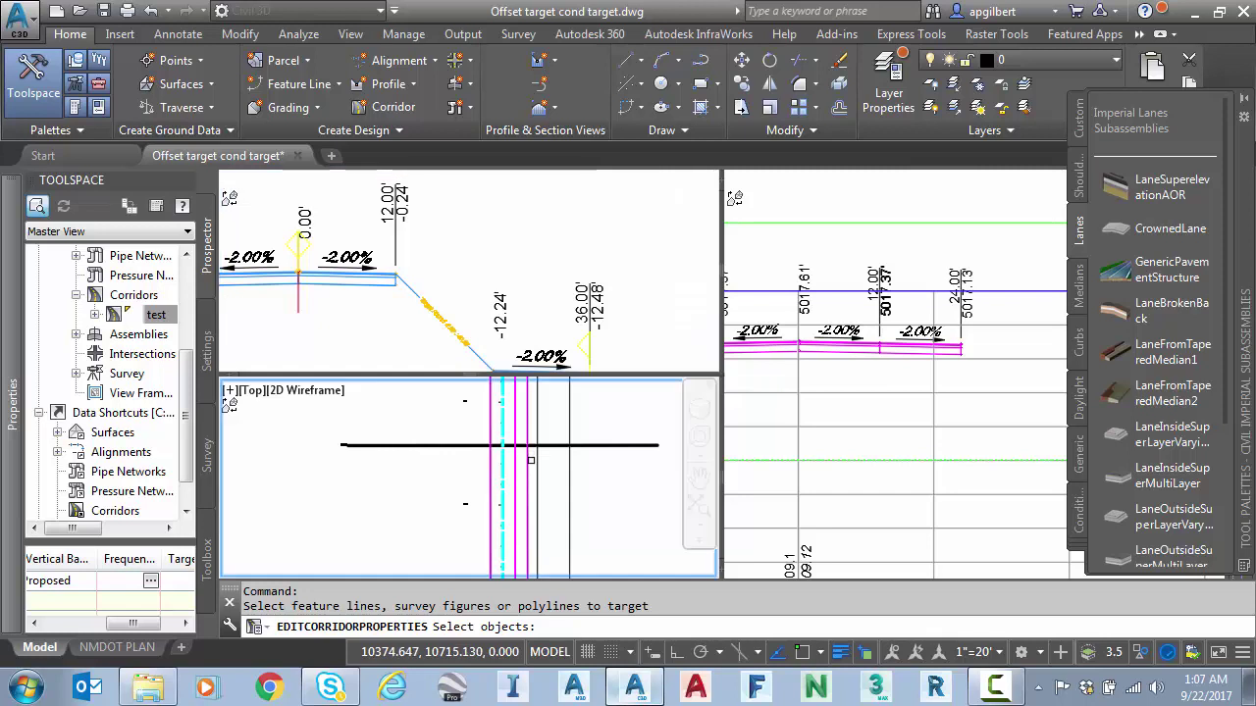
pyautogui.click(536, 460)
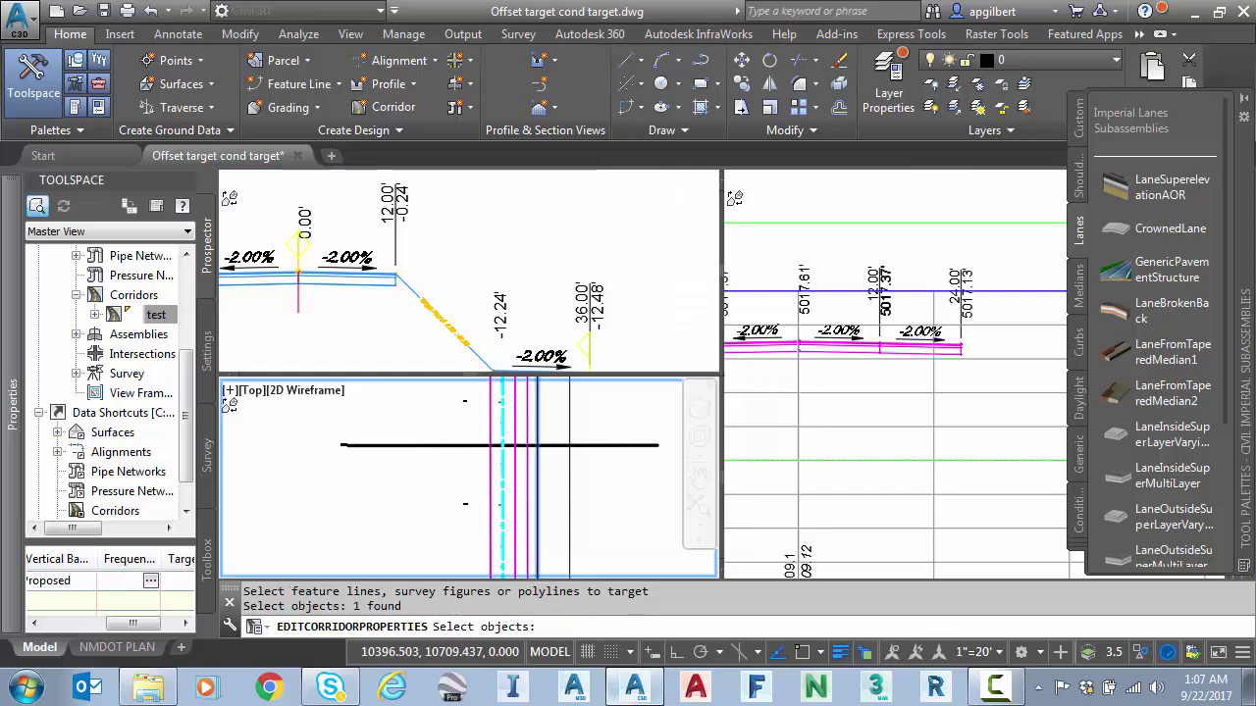
pyautogui.press('Return')
pyautogui.click(492, 578)
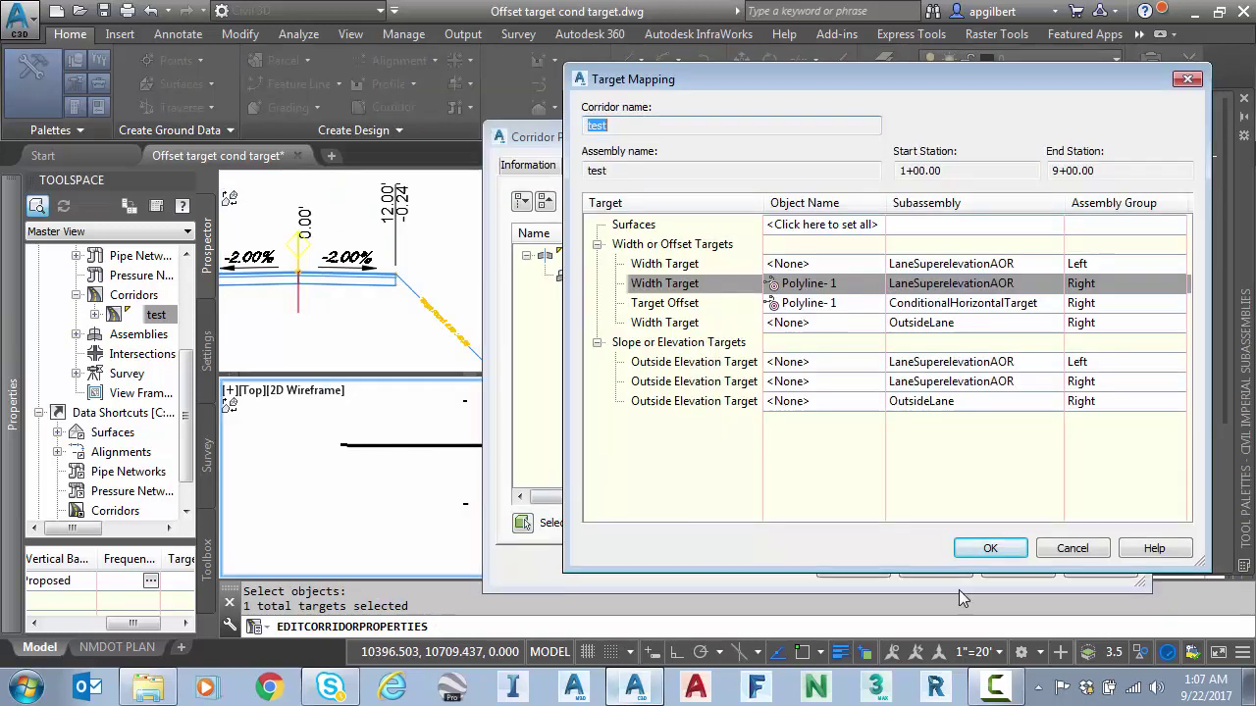
pyautogui.click(989, 548)
# Apply the updated target mapping and rebuild the test corridor.
pyautogui.moveTo(634, 140)
pyautogui.mouseDown()
pyautogui.moveTo(720, 79)
pyautogui.moveTo(793, 63)
pyautogui.mouseUp()
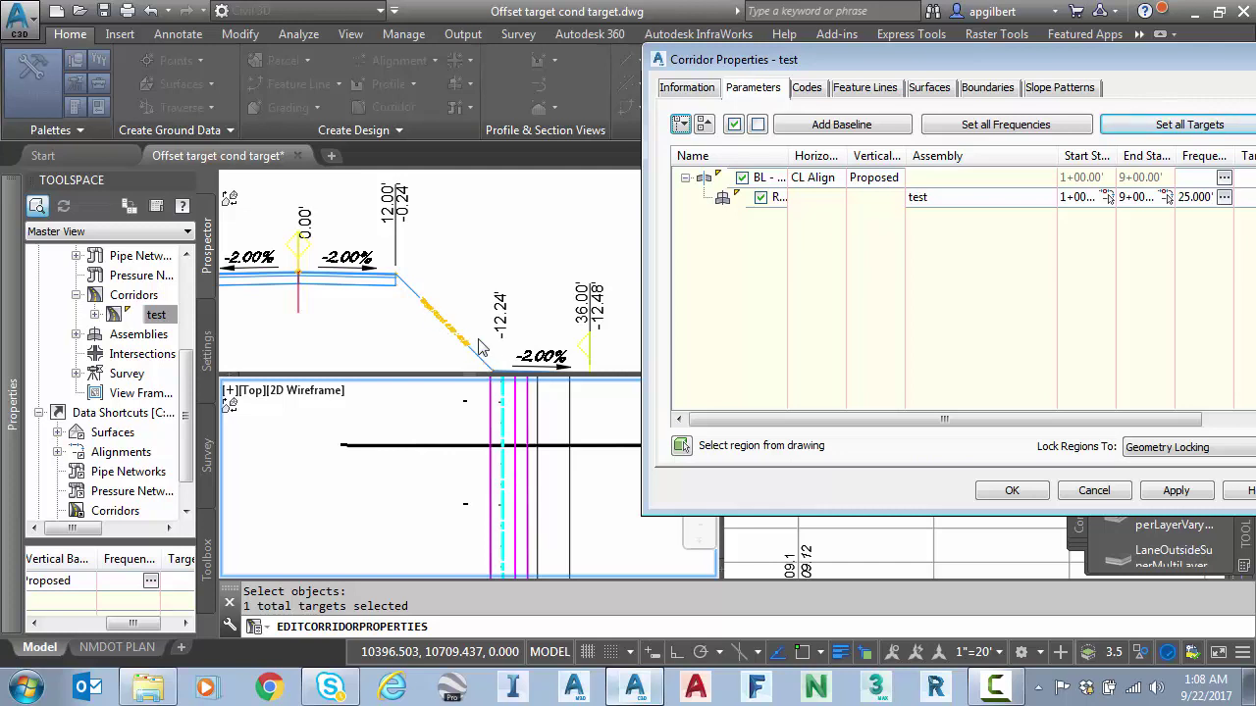
pyautogui.click(1011, 490)
pyautogui.click(556, 308)
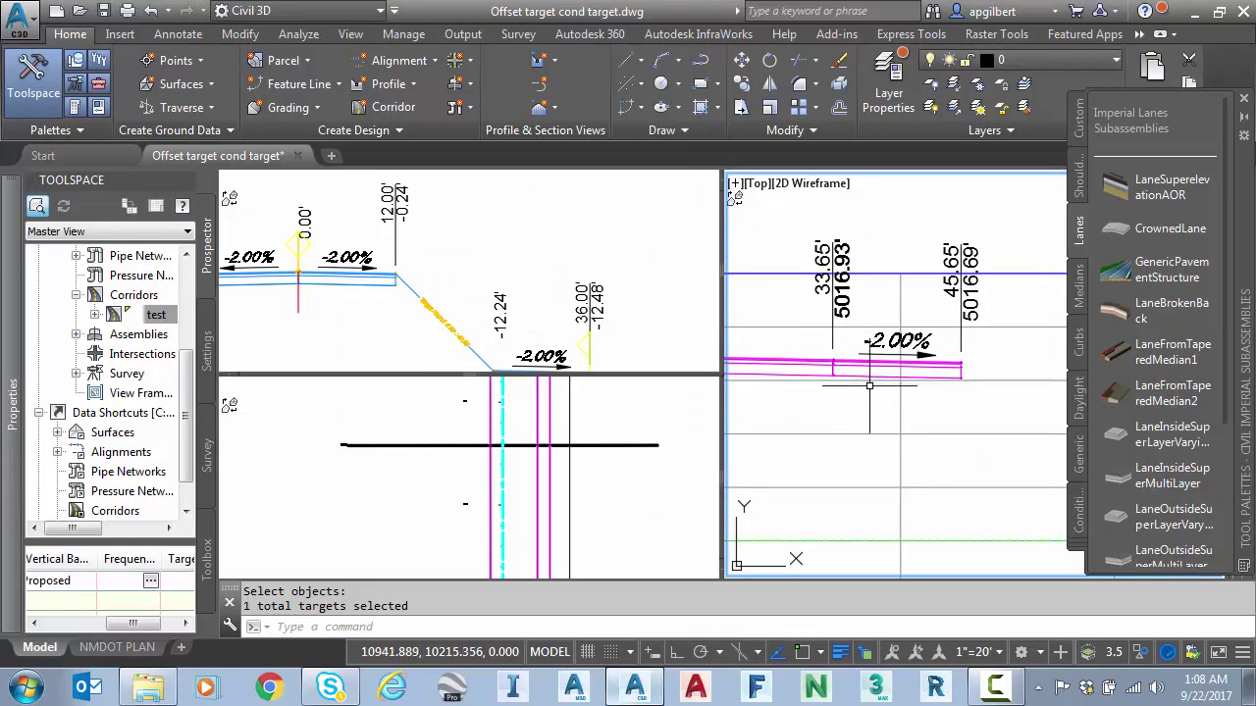
# Zoom and pan the viewports to inspect the rebuilt corridor lanes and the assembly.
pyautogui.scroll(-3, 849, 424)
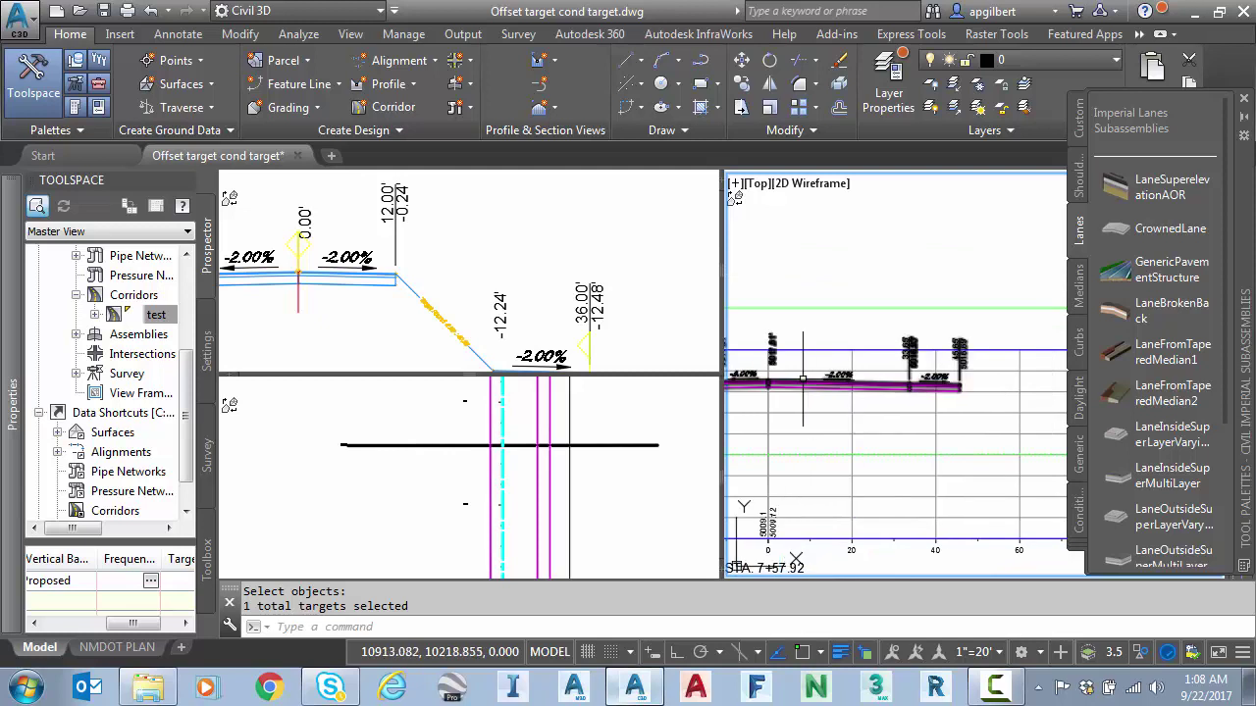
pyautogui.scroll(5, 920, 376)
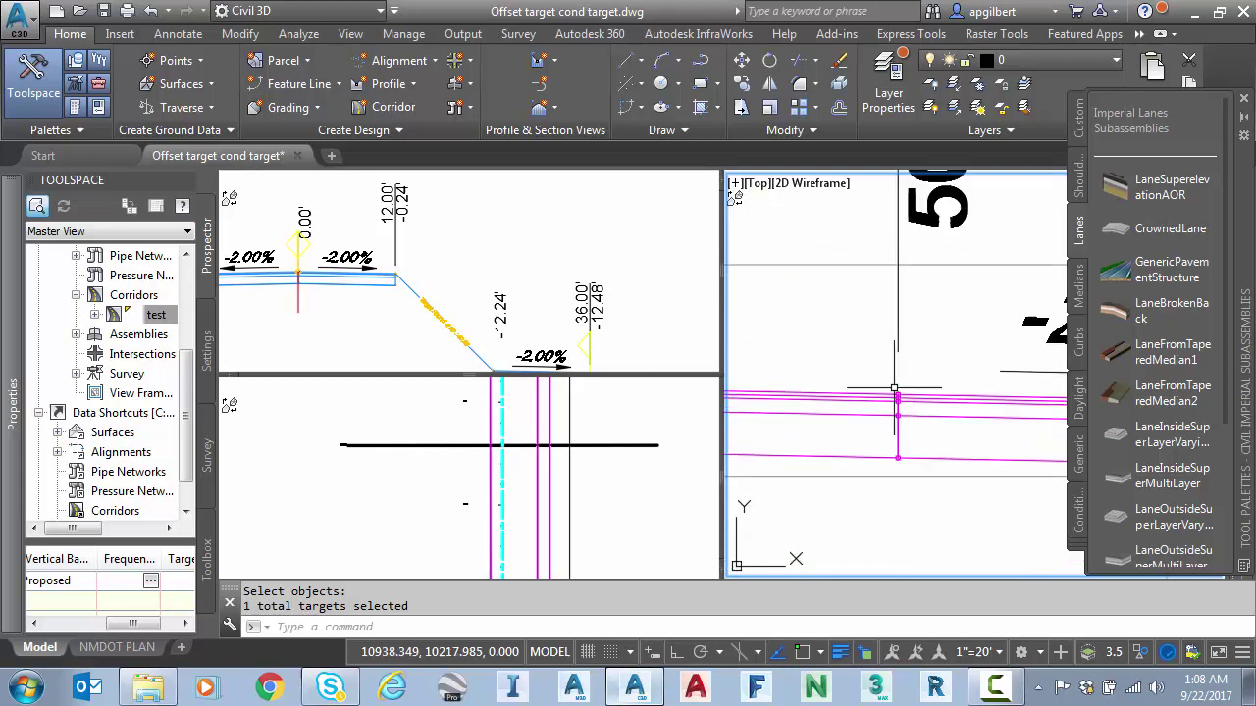
pyautogui.moveTo(898, 396)
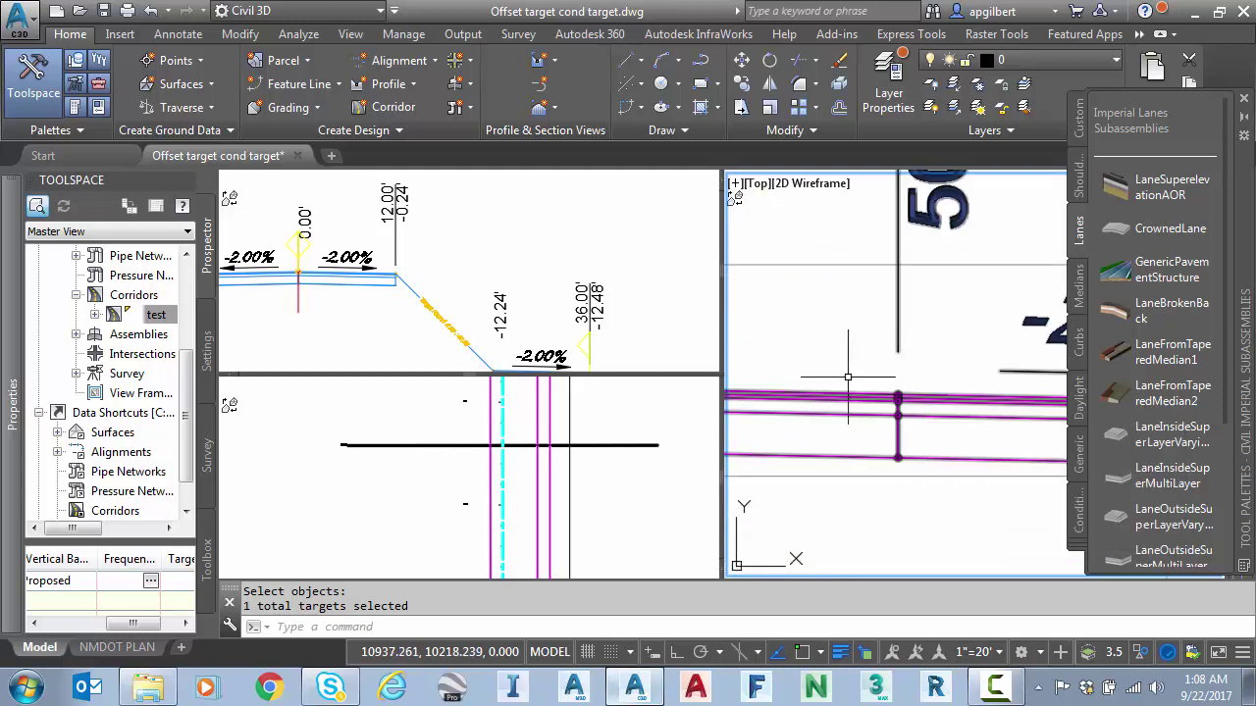
pyautogui.scroll(-2, 841, 373)
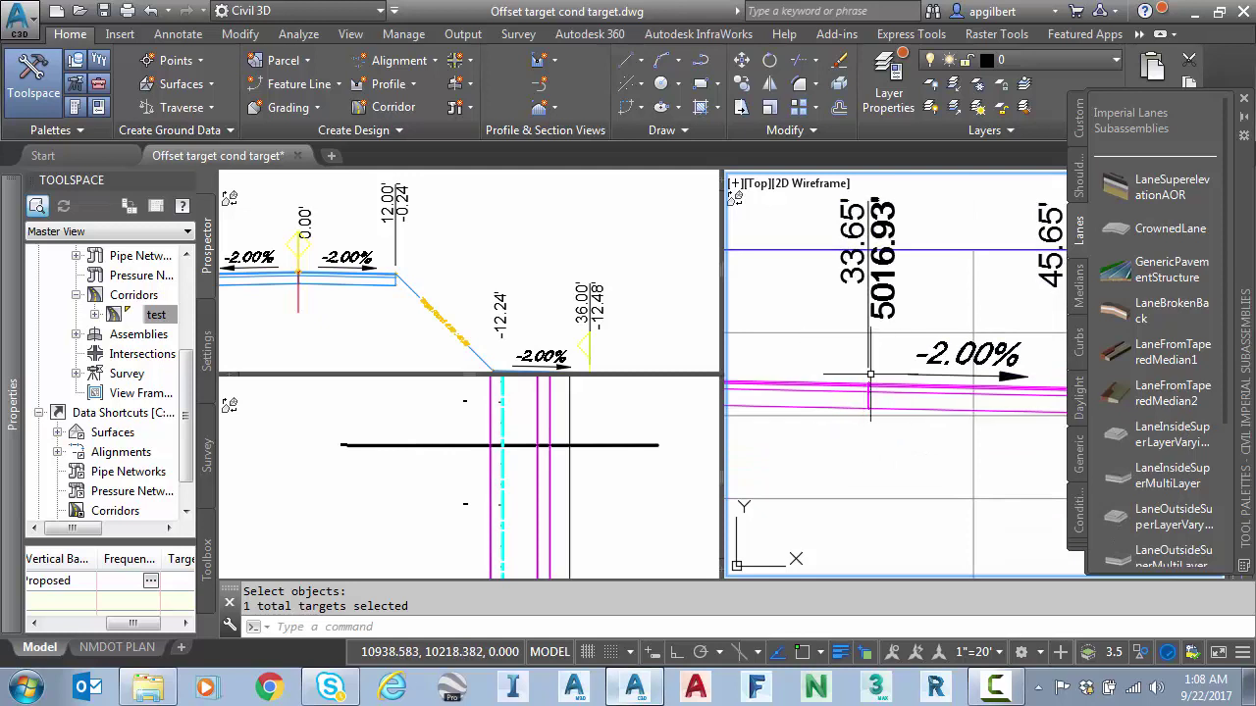
pyautogui.scroll(-3, 841, 436)
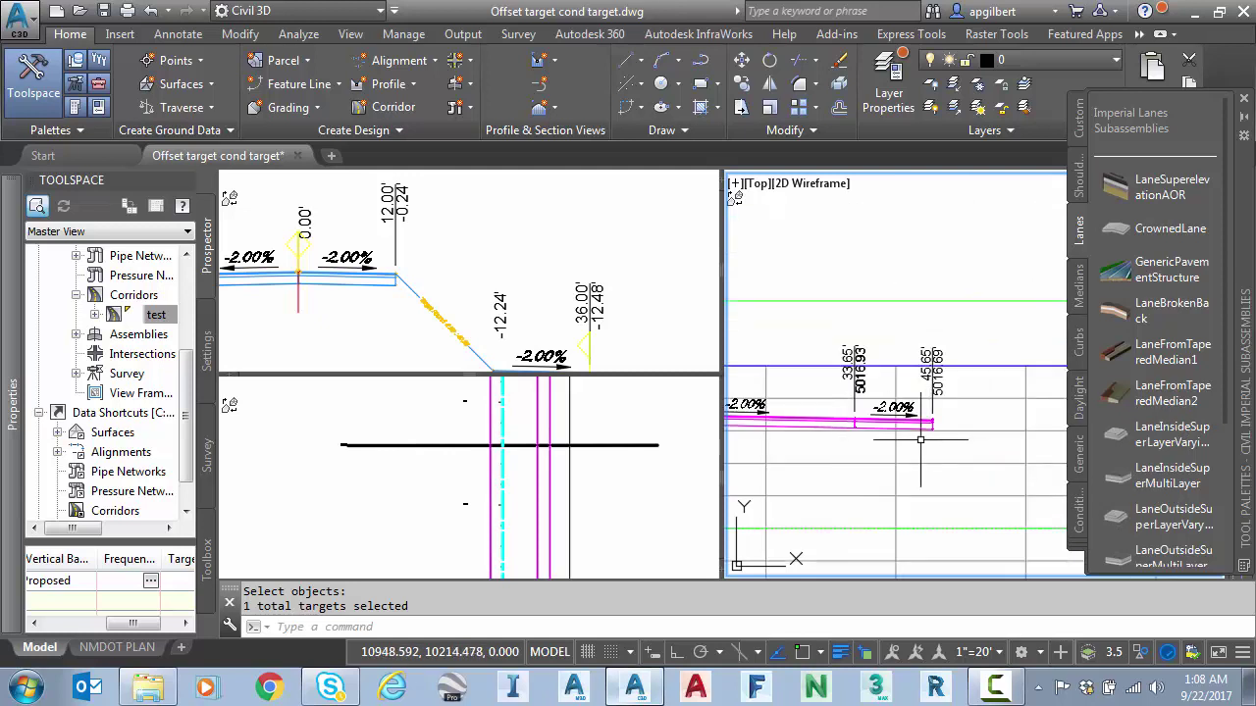
pyautogui.moveTo(841, 452); pyautogui.dragTo(969, 410, button='middle')
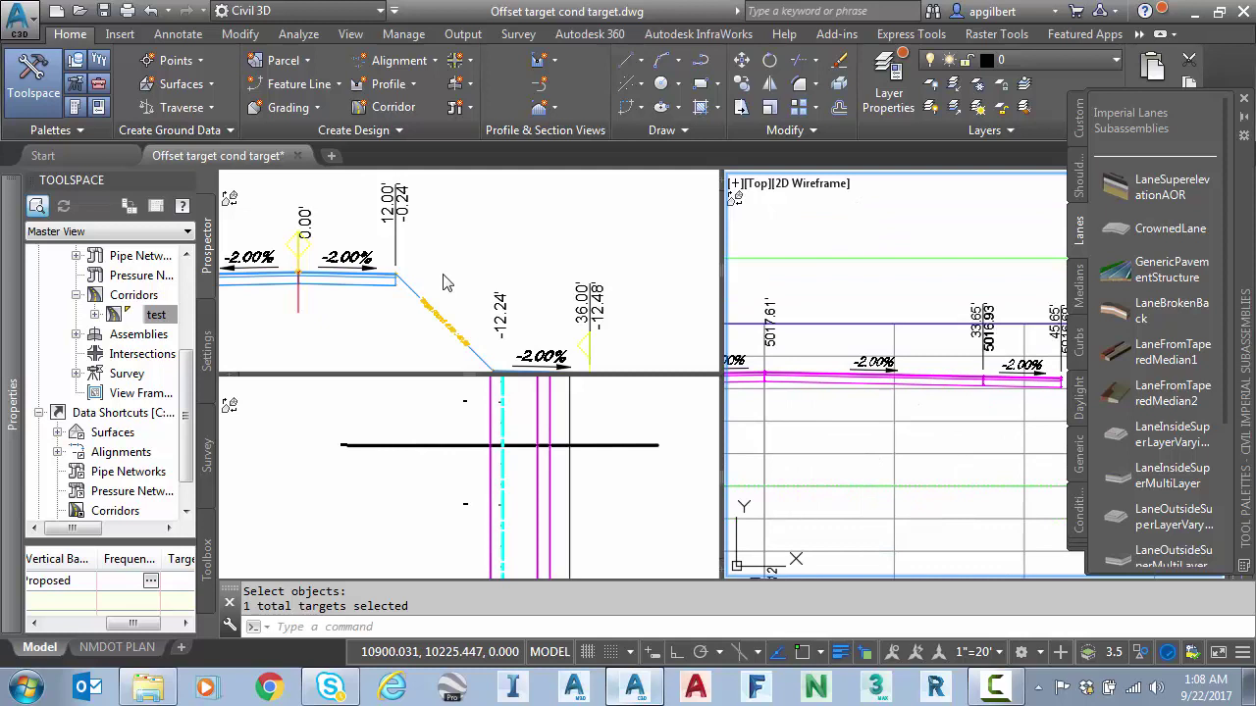
pyautogui.moveTo(461, 284); pyautogui.dragTo(536, 254, button='middle')
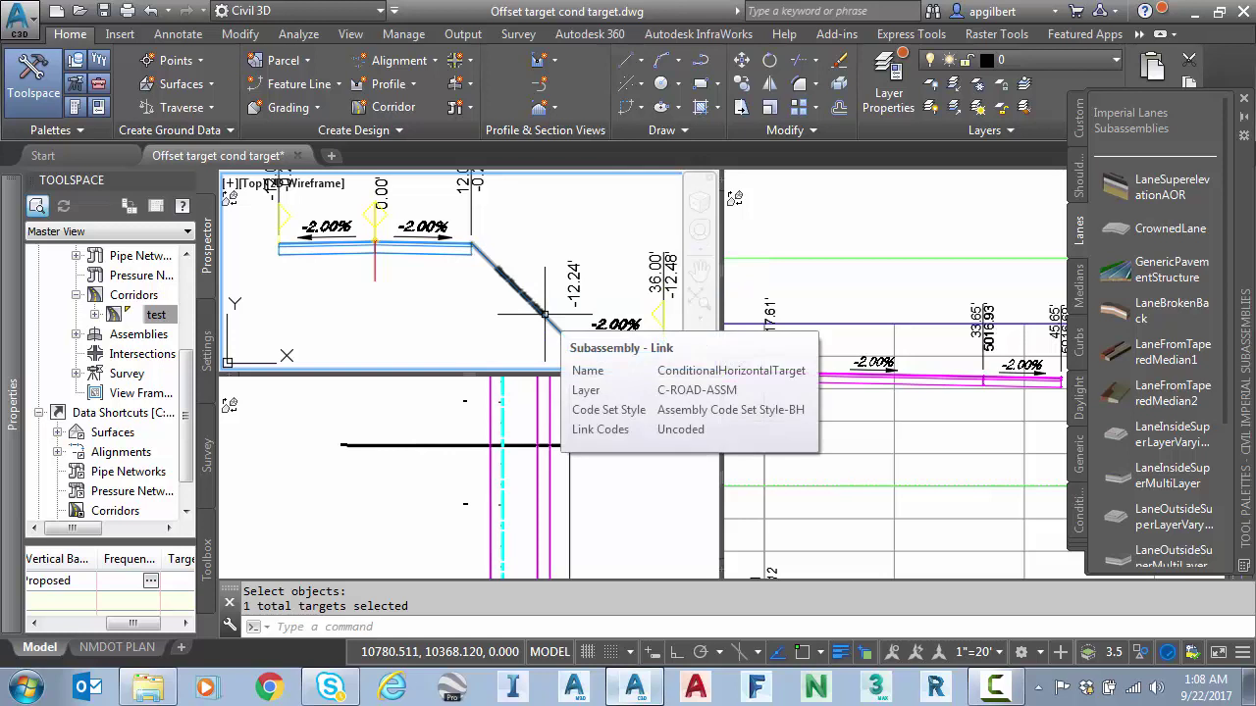
pyautogui.scroll(3, 481, 294)
pyautogui.scroll(-3, 526, 302)
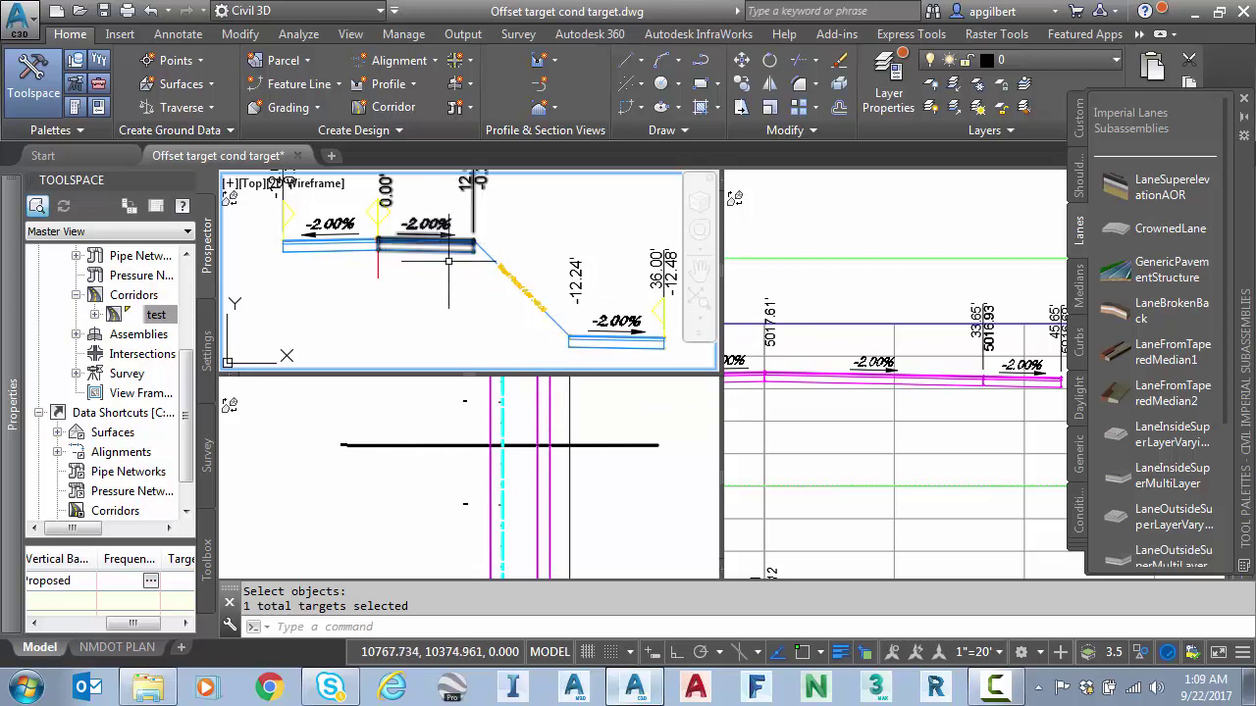
pyautogui.scroll(-3, 494, 320)
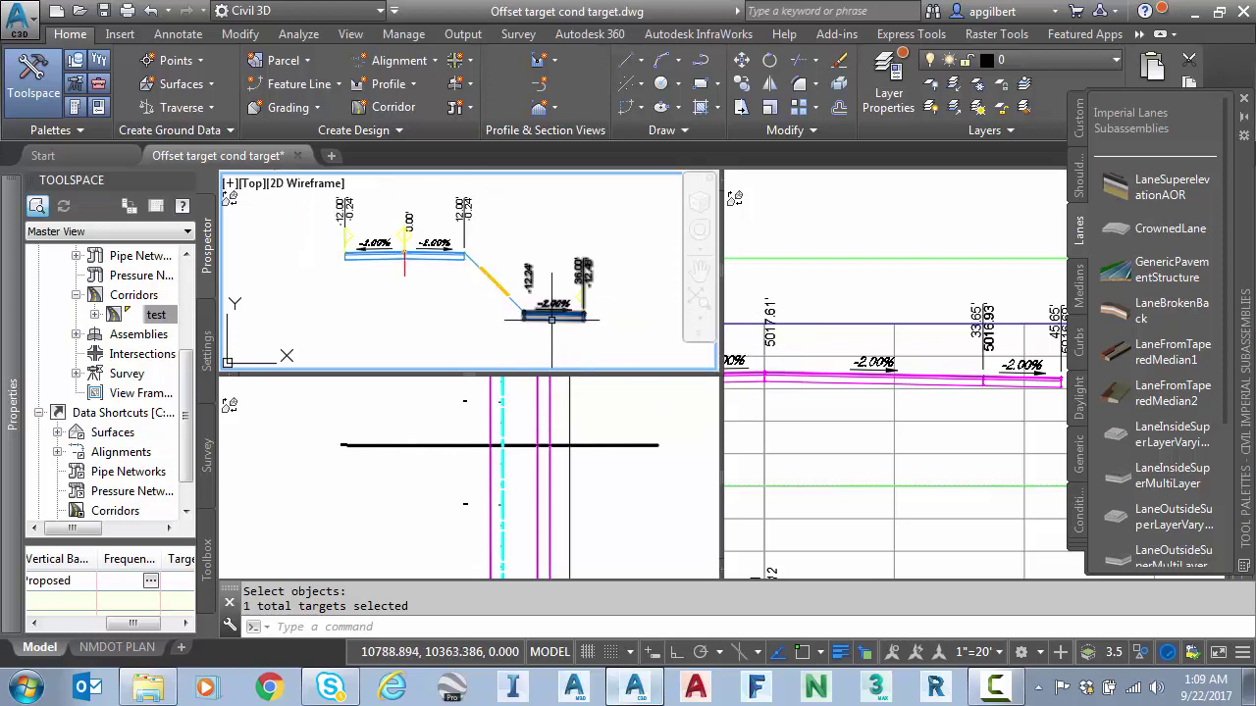
# Delete the OutsideLane subassembly from the assembly and bring the remaining lanes into view.
pyautogui.press('Return')
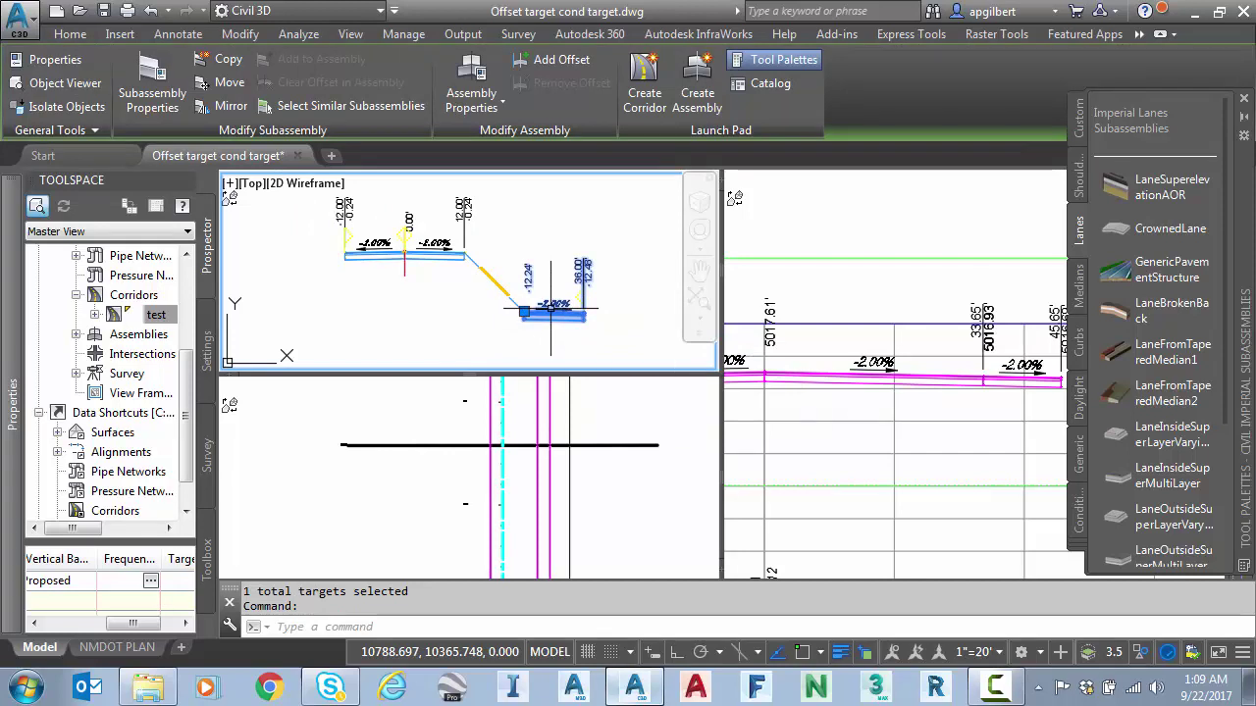
pyautogui.press('Delete')
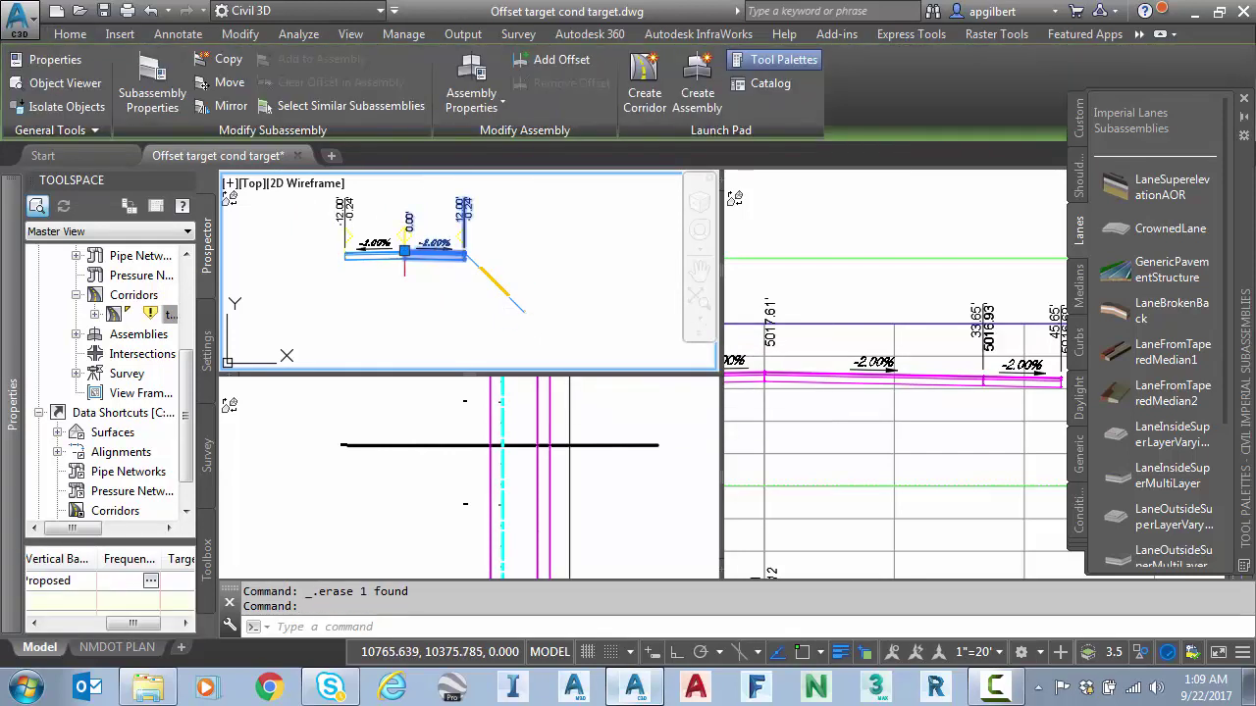
pyautogui.scroll(5, 432, 258)
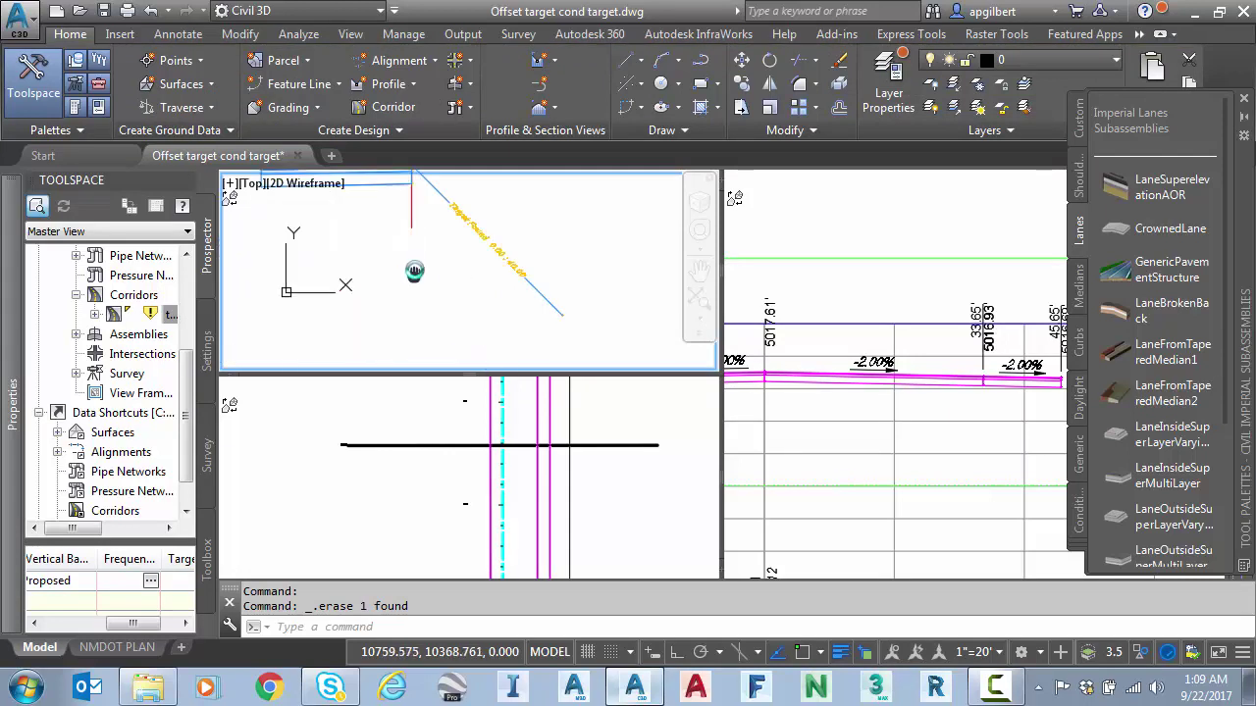
pyautogui.scroll(1, 424, 258)
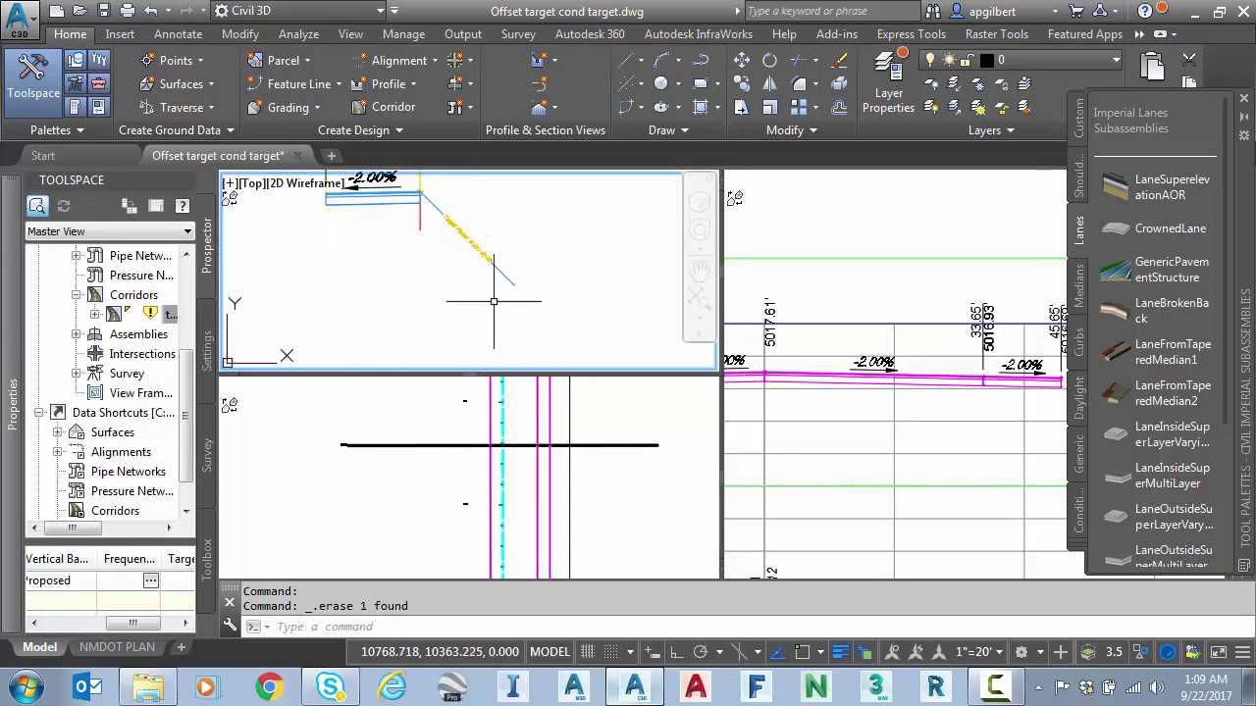
pyautogui.scroll(1, 486, 292)
pyautogui.moveTo(486, 292); pyautogui.dragTo(440, 262, button='middle')
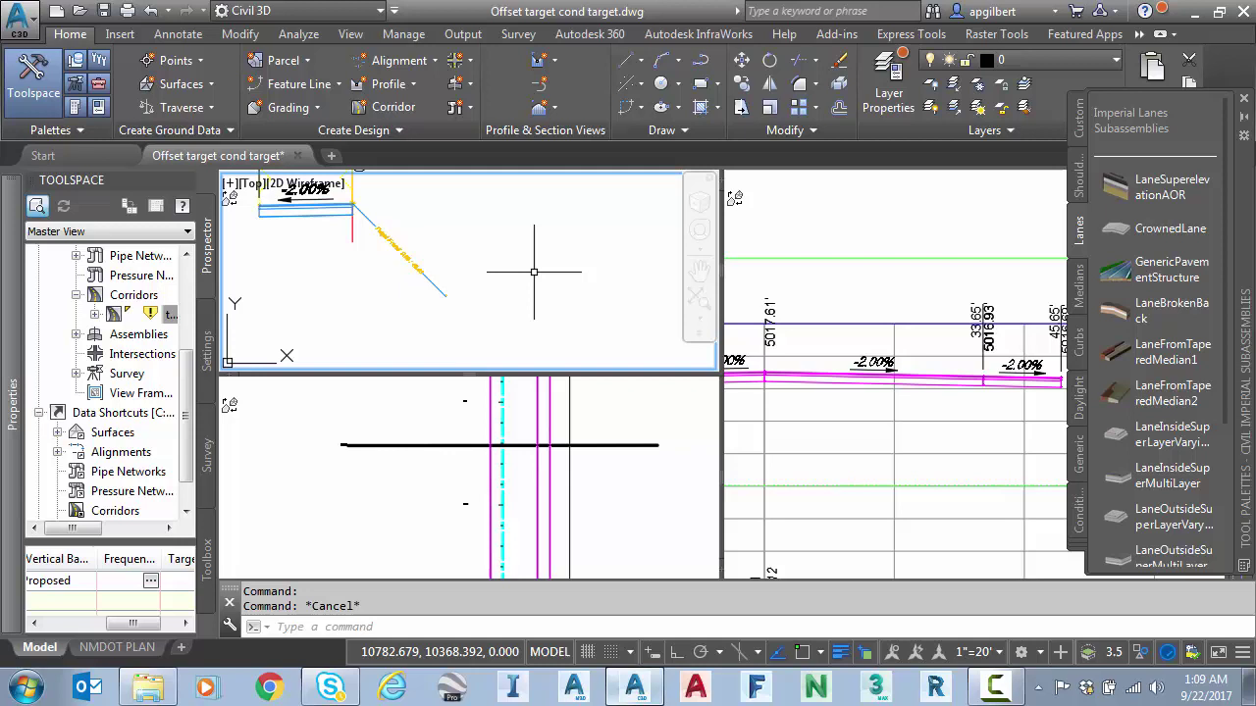
# Attach a LaneSuperelevationAOR lane at the outer end of the assembly's right side.
pyautogui.click(1166, 188)
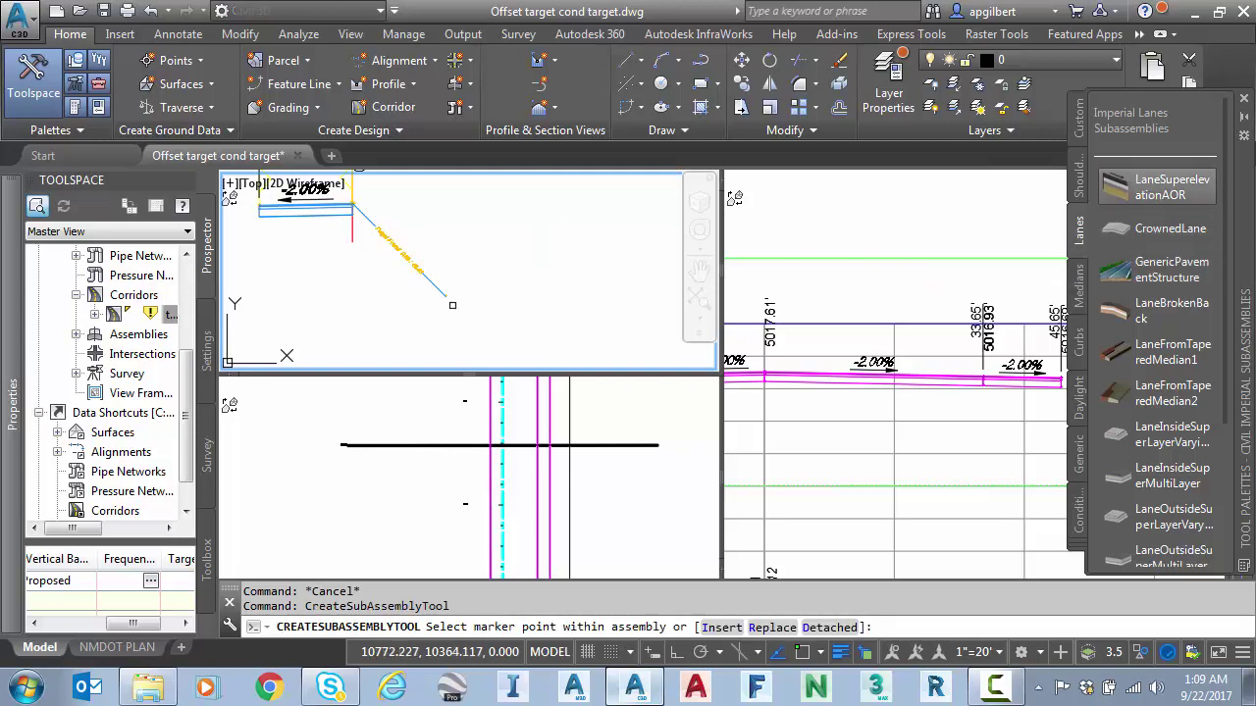
pyautogui.moveTo(428, 282); pyautogui.dragTo(444, 291, button='middle')
pyautogui.click(448, 291)
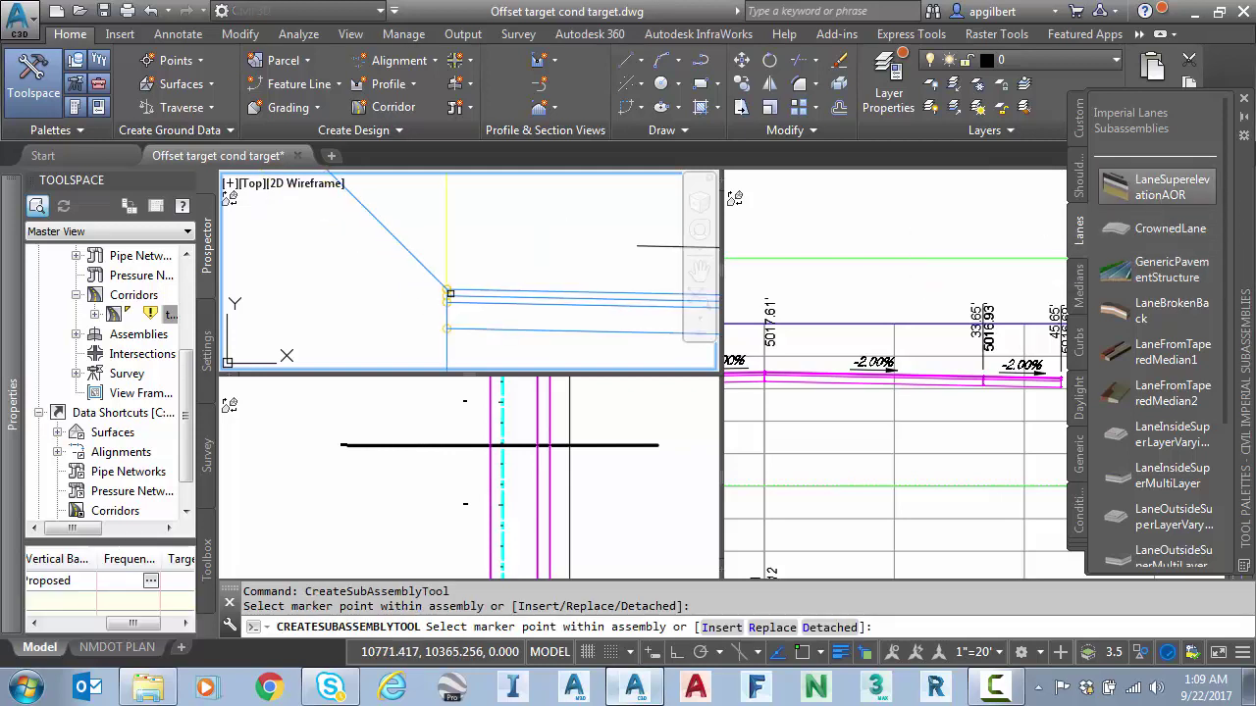
pyautogui.scroll(-1, 474, 276)
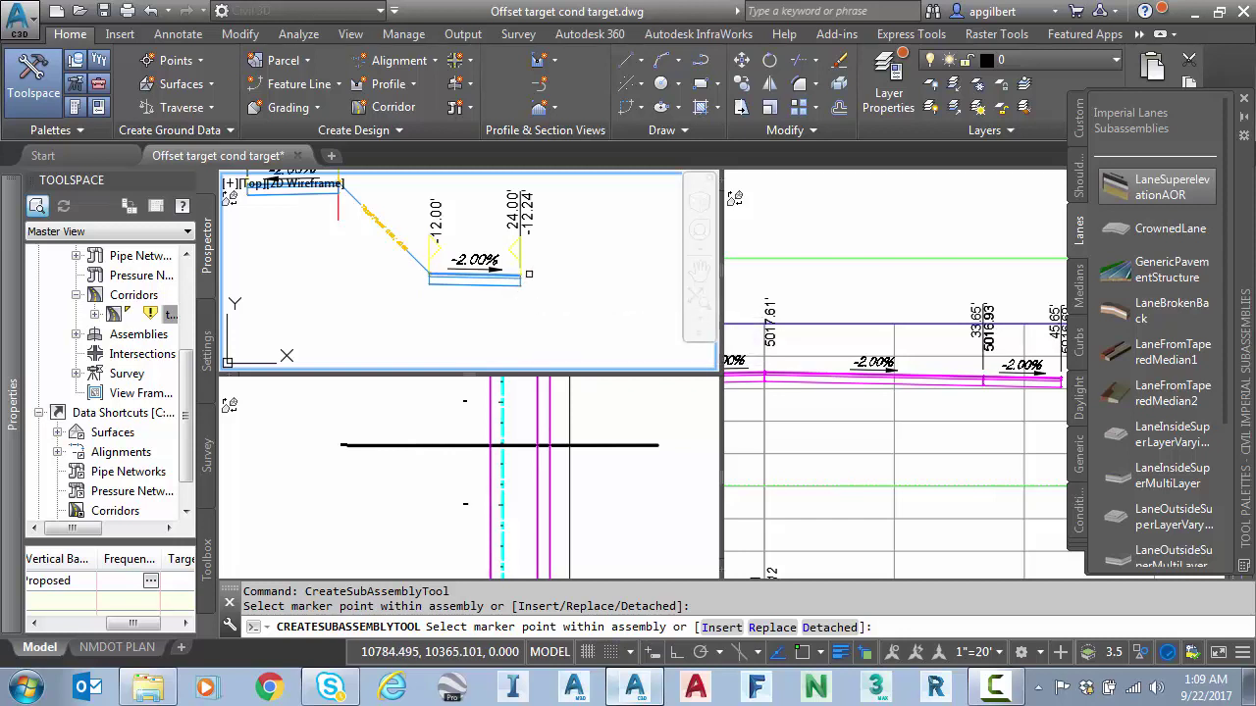
pyautogui.scroll(5, 527, 279)
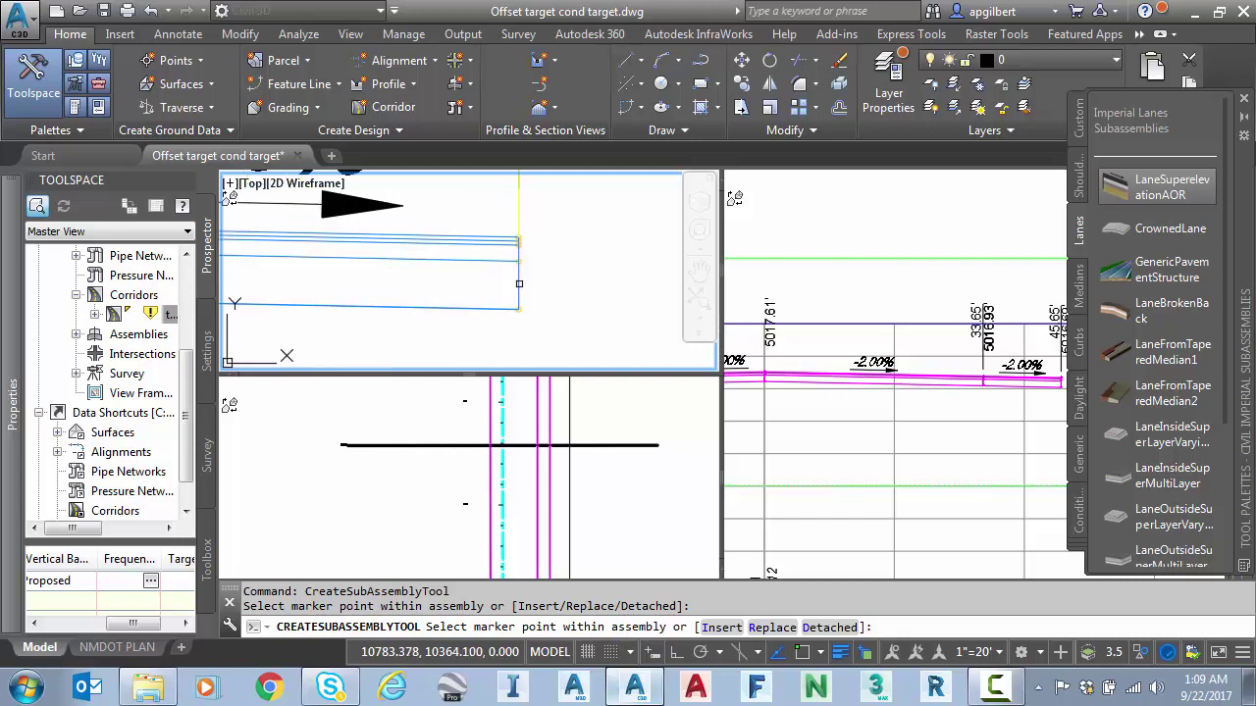
pyautogui.click(521, 234)
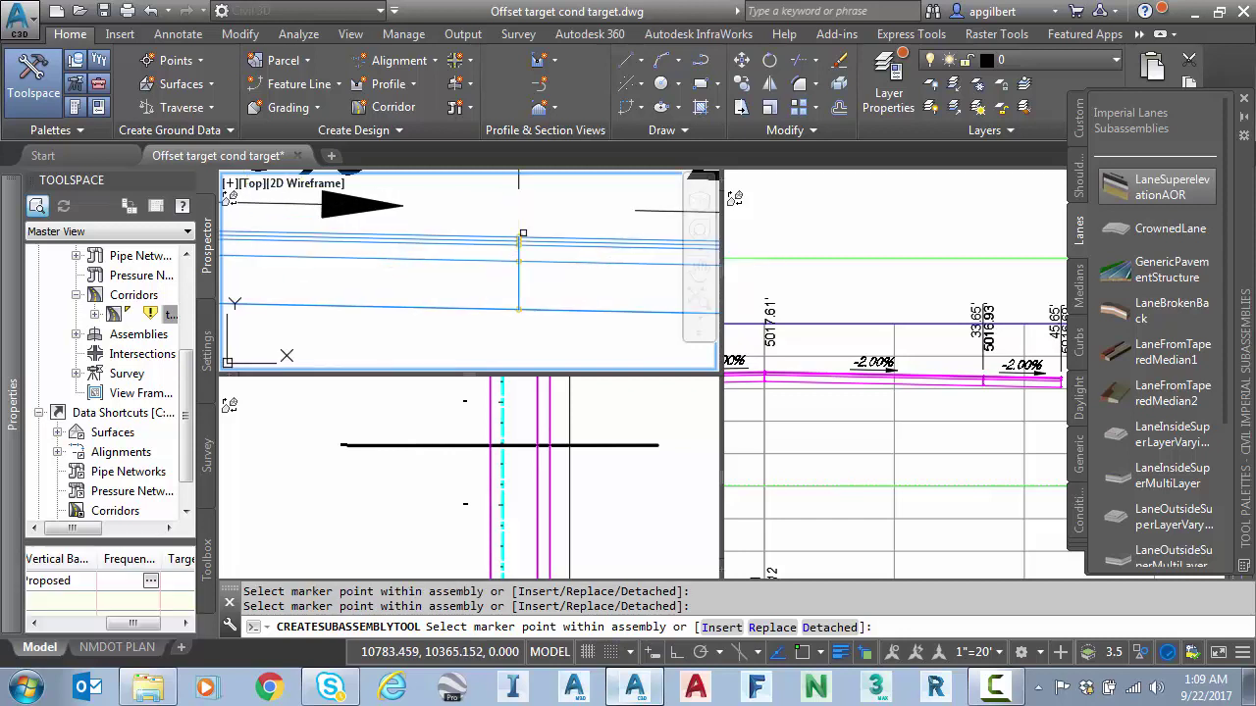
pyautogui.press('Escape')
# Rename the new lane to OutsideLane in its Subassembly Properties.
pyautogui.click(559, 253)
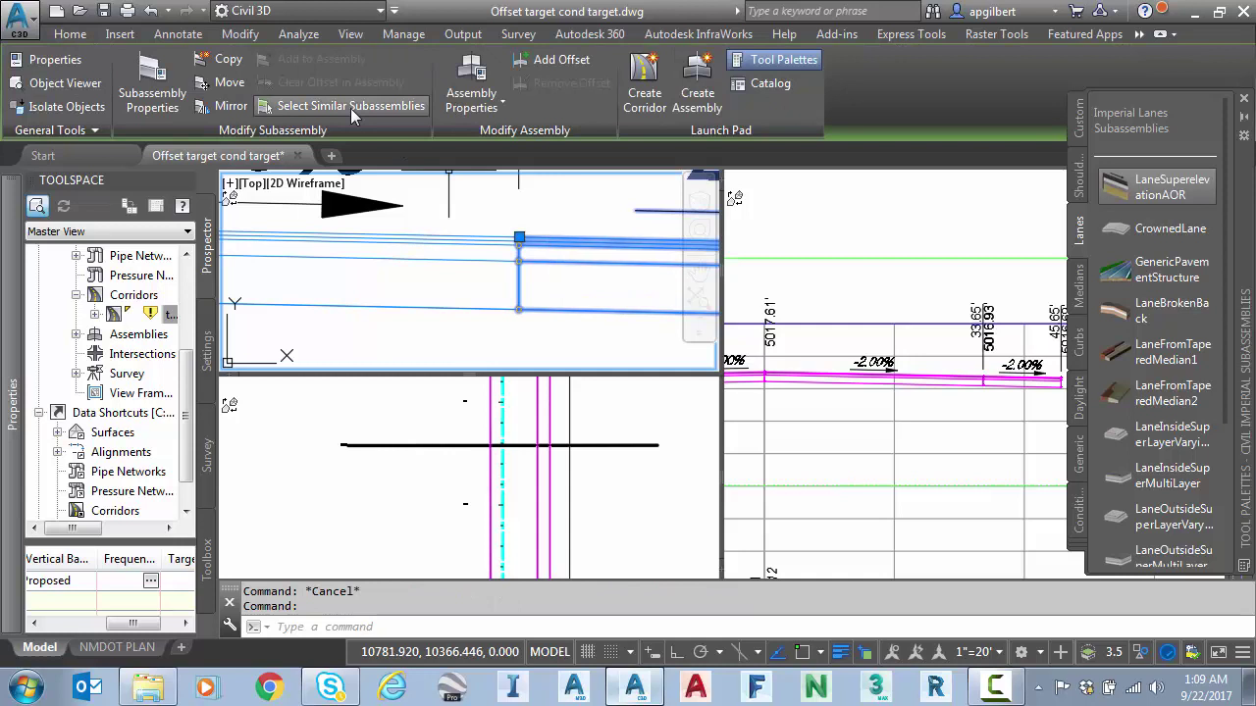
pyautogui.click(152, 84)
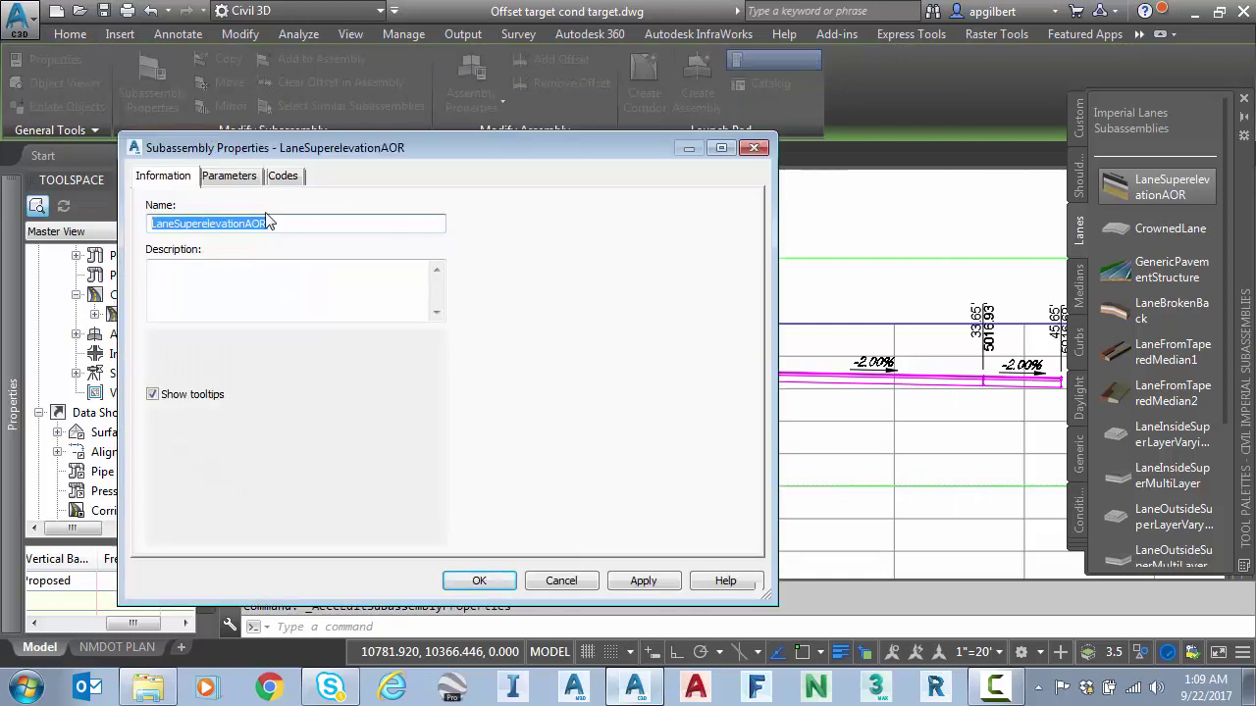
pyautogui.write('iu')
pyautogui.write('OUt')
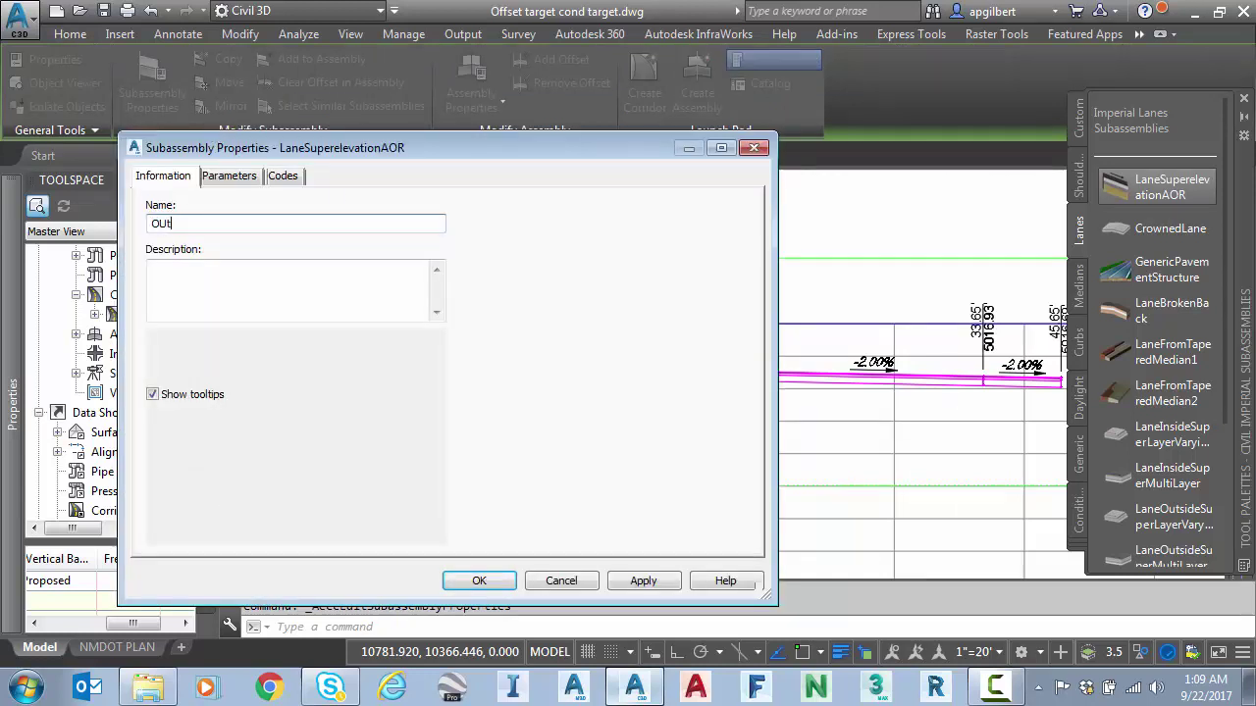
pyautogui.write('utsideLane')
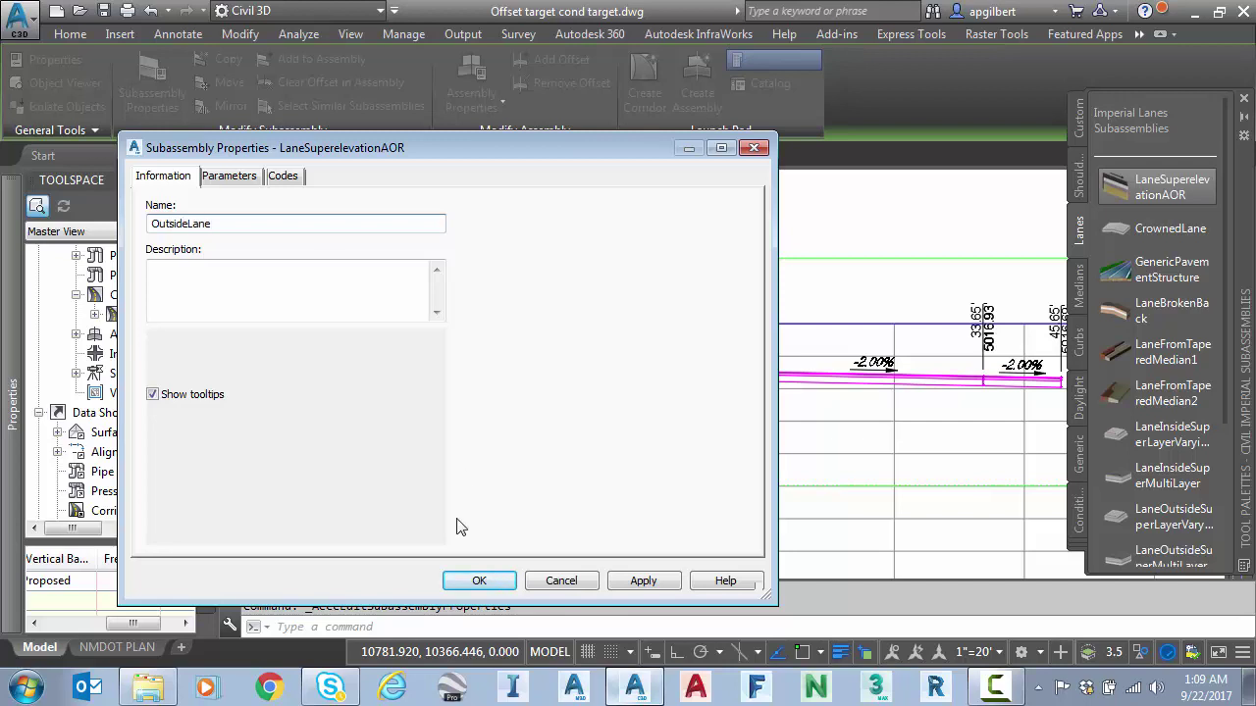
pyautogui.click(479, 581)
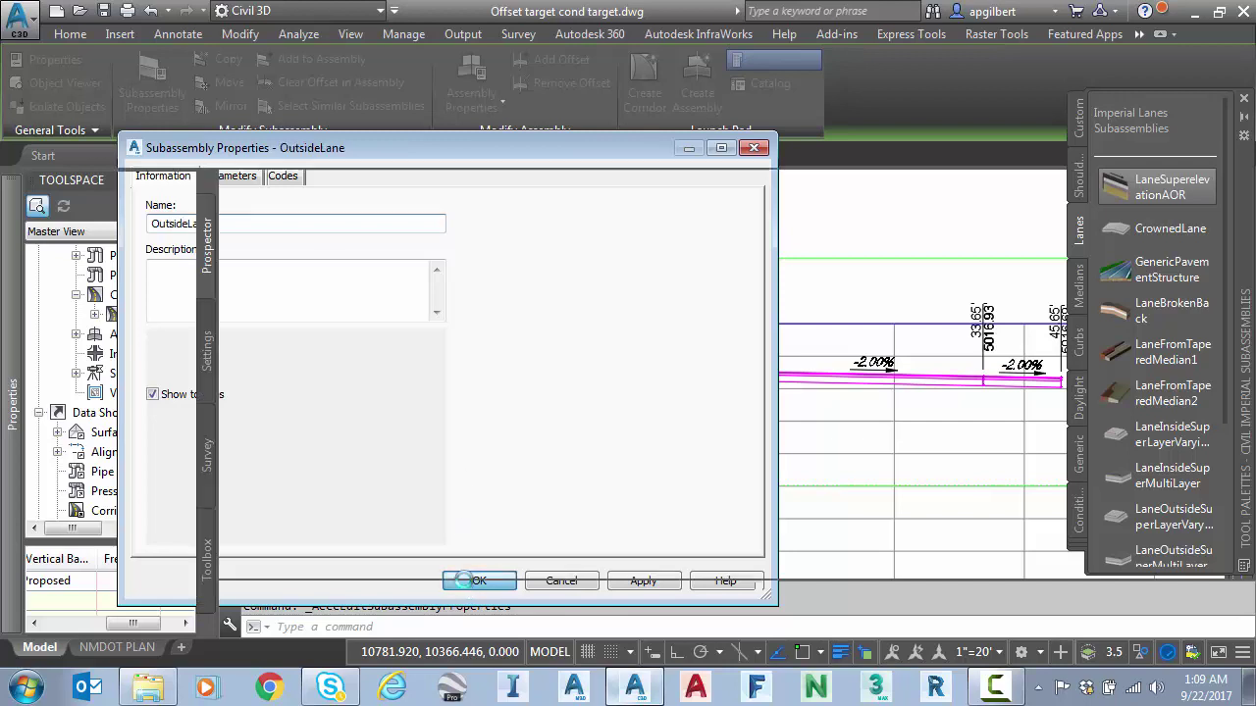
pyautogui.scroll(-3, 426, 314)
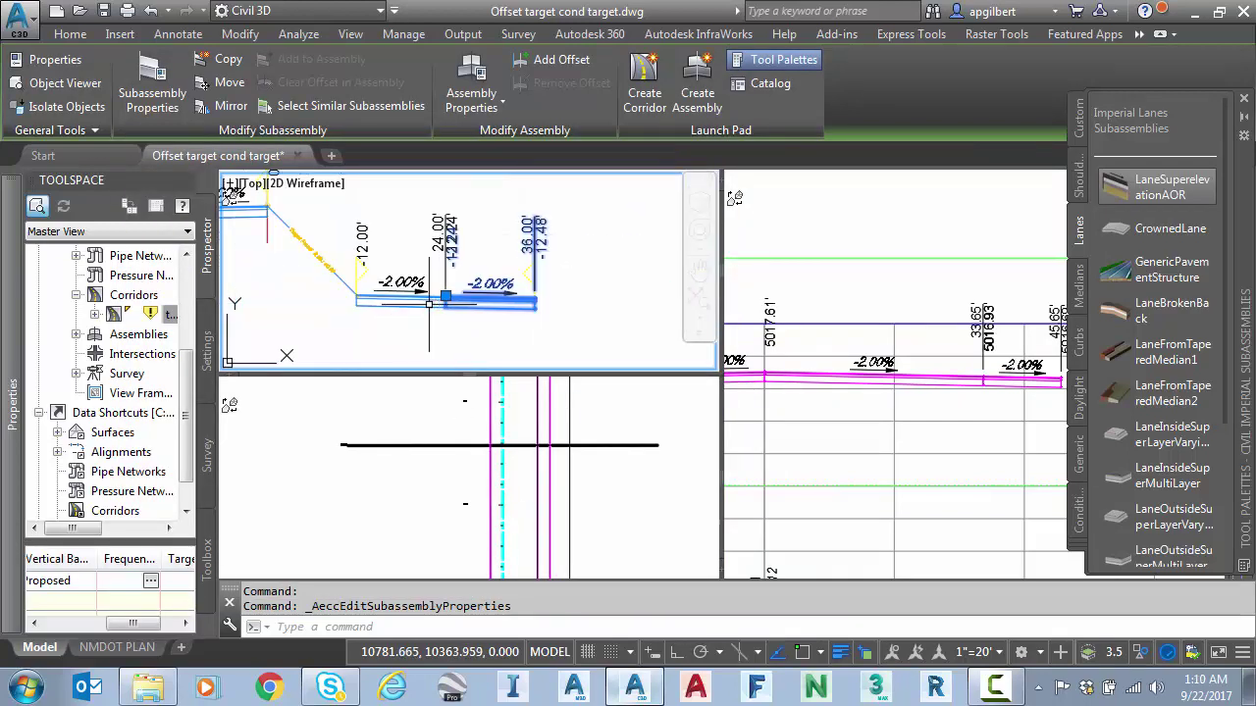
# Set Polyline-1 from the drawing as the right LaneSuperelevationAOR width target.
pyautogui.press('Escape')
pyautogui.scroll(-2, 483, 284)
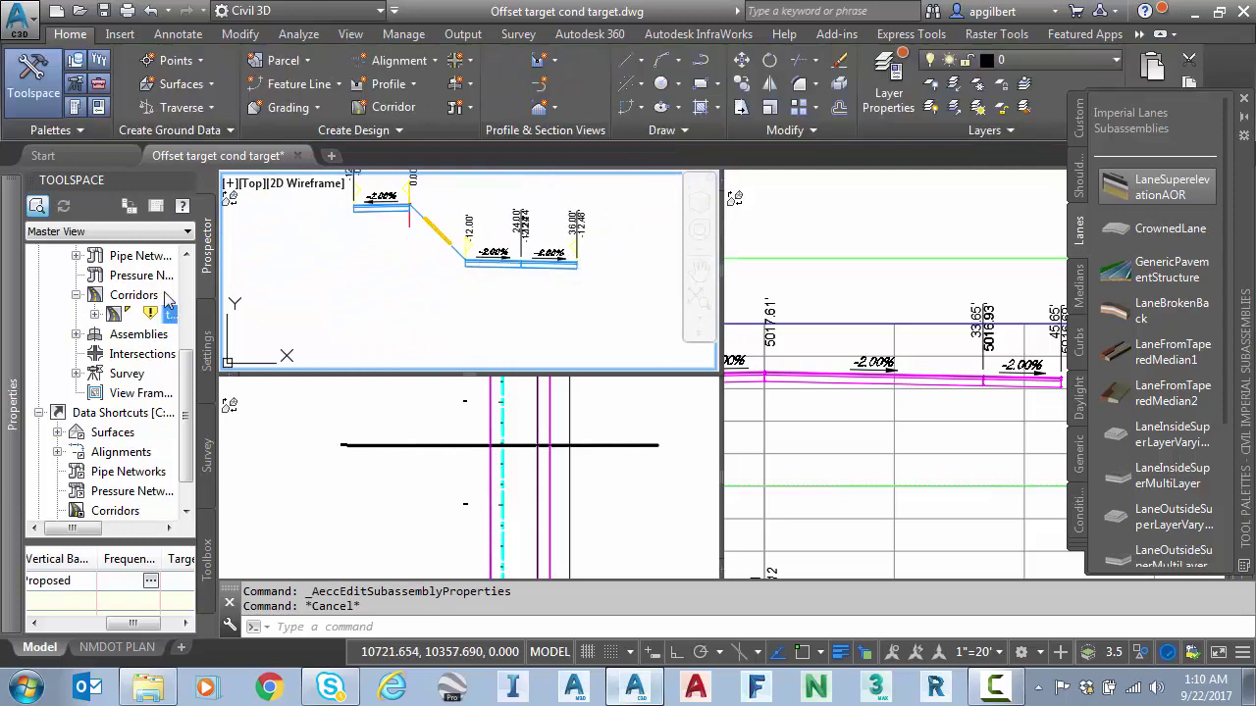
pyautogui.rightClick(169, 316)
pyautogui.click(232, 326)
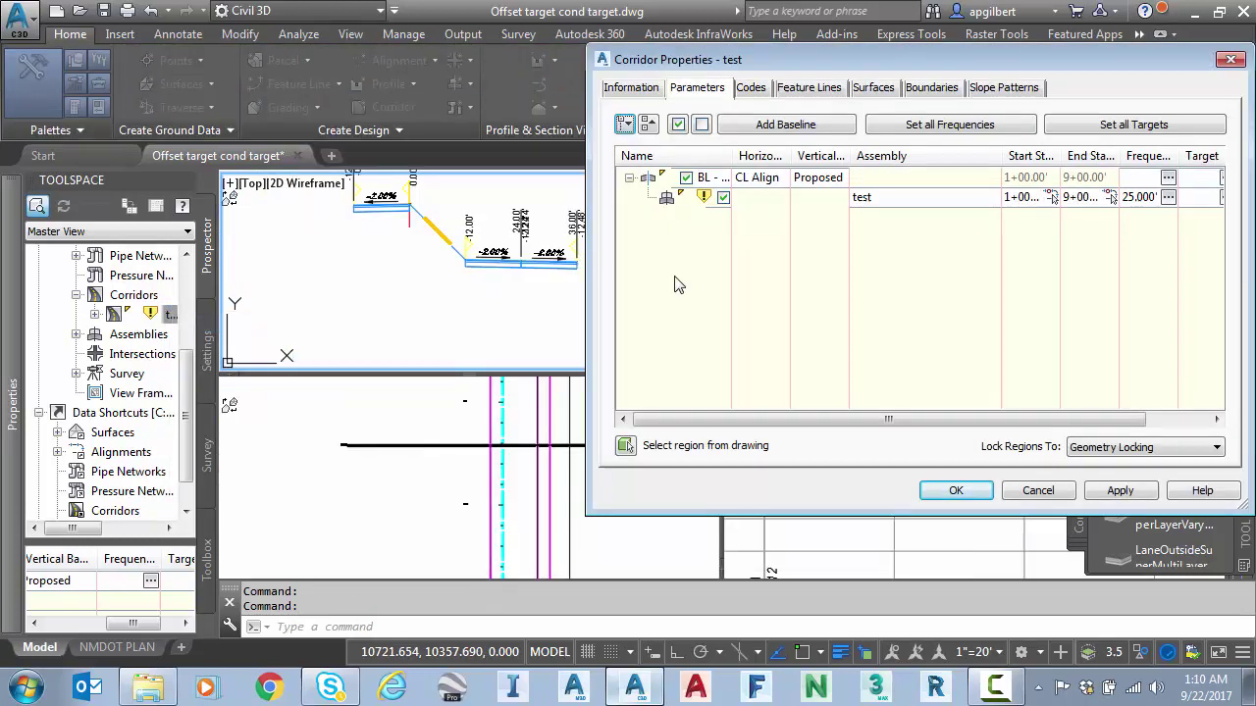
pyautogui.click(1112, 124)
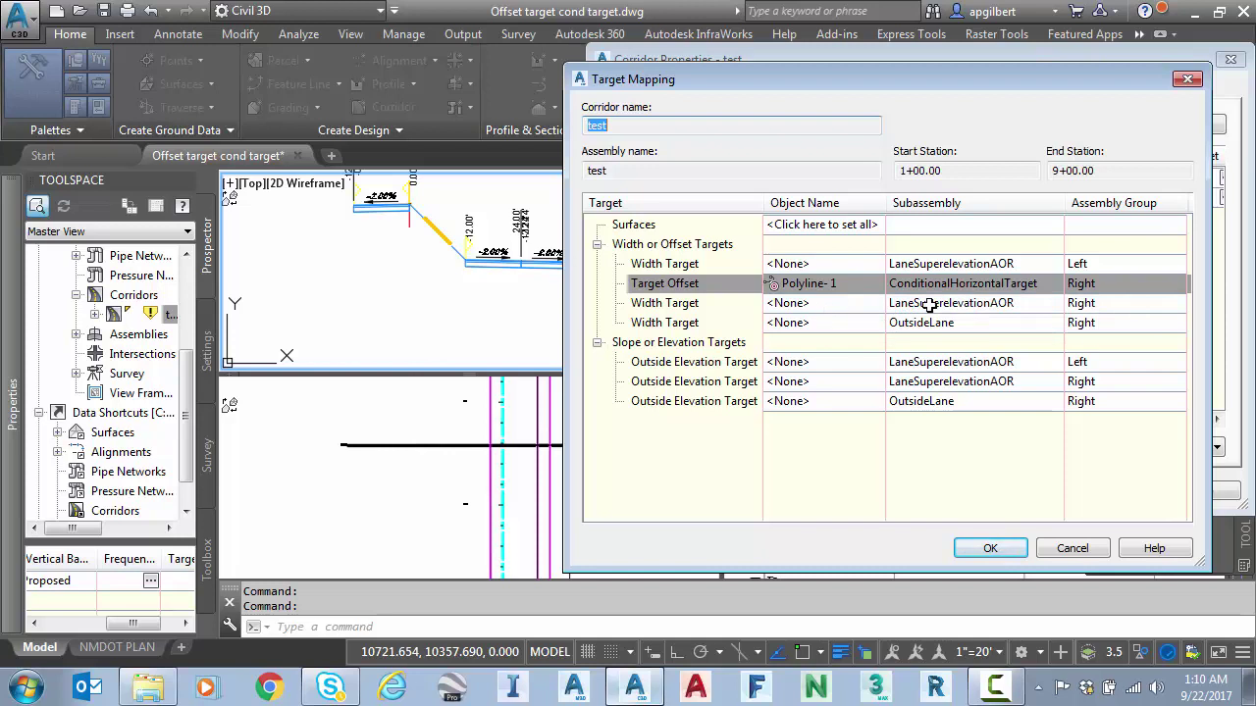
pyautogui.click(791, 307)
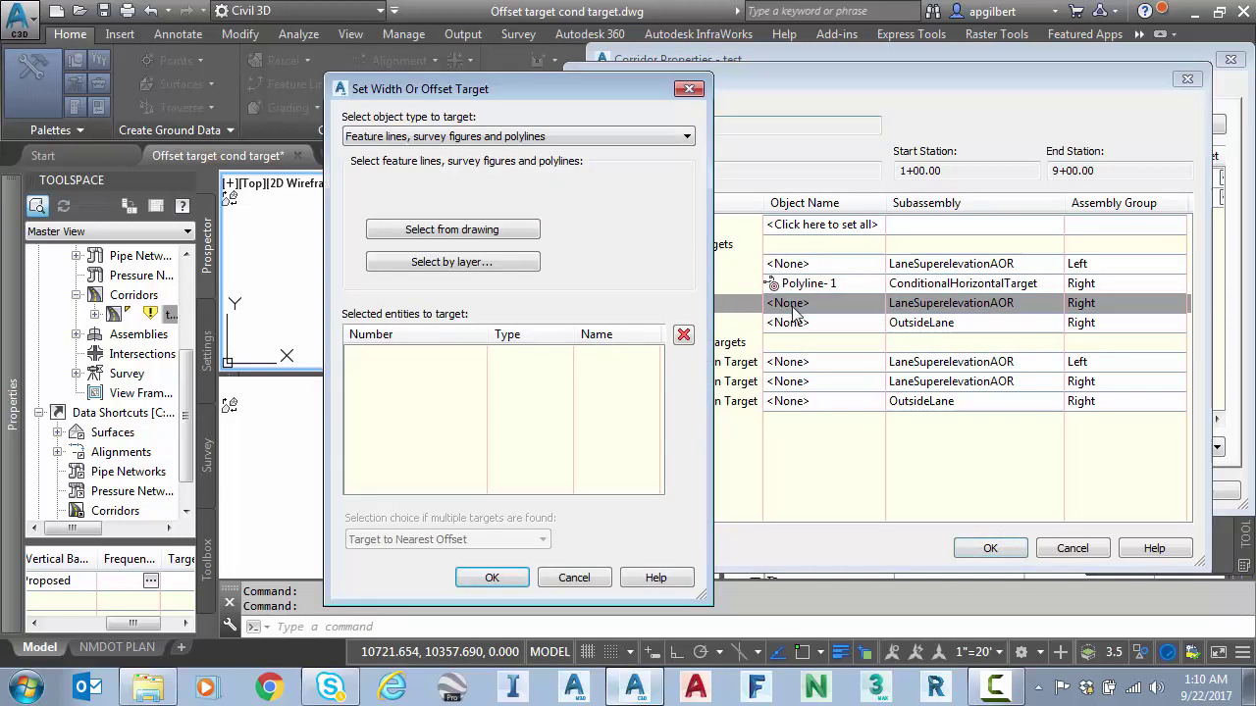
pyautogui.click(455, 232)
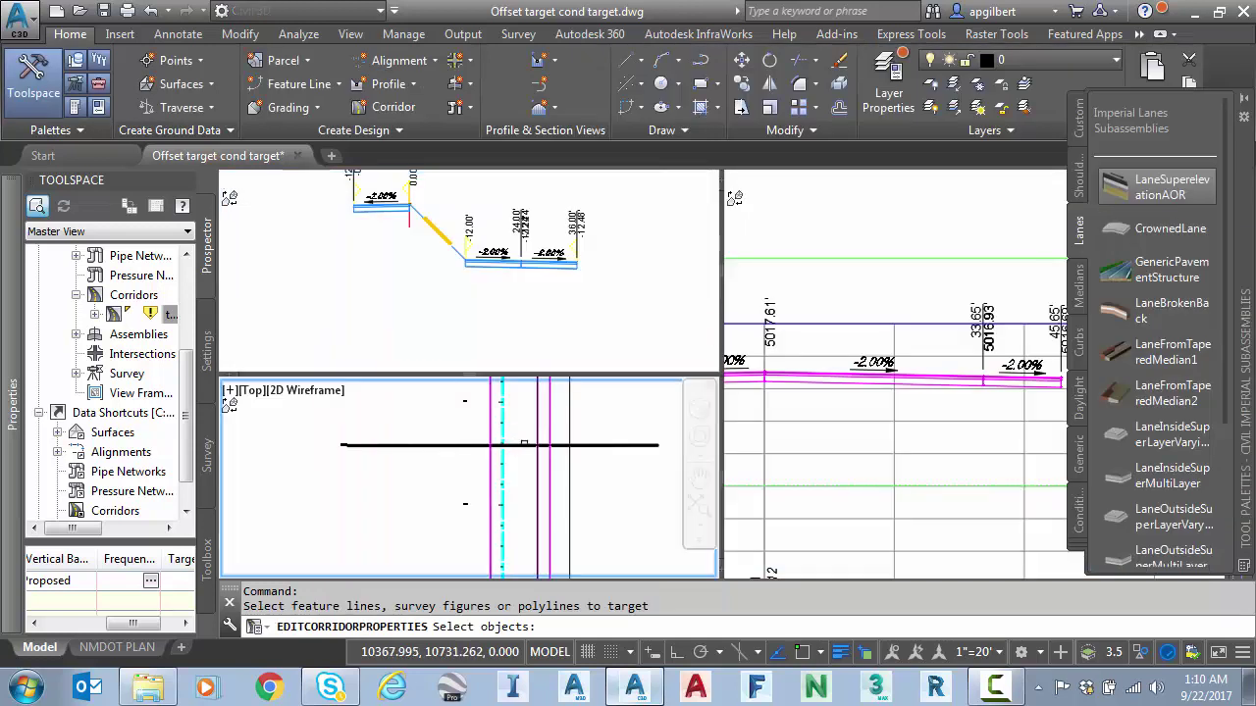
pyautogui.click(536, 477)
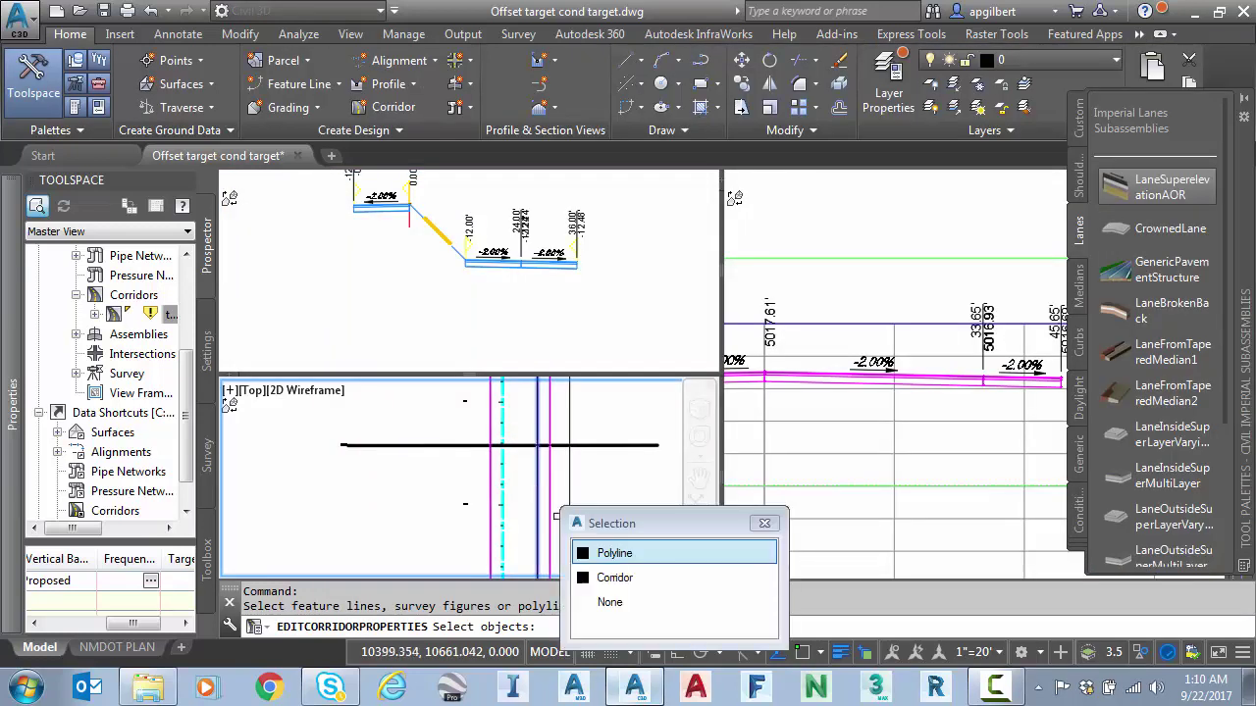
pyautogui.click(610, 553)
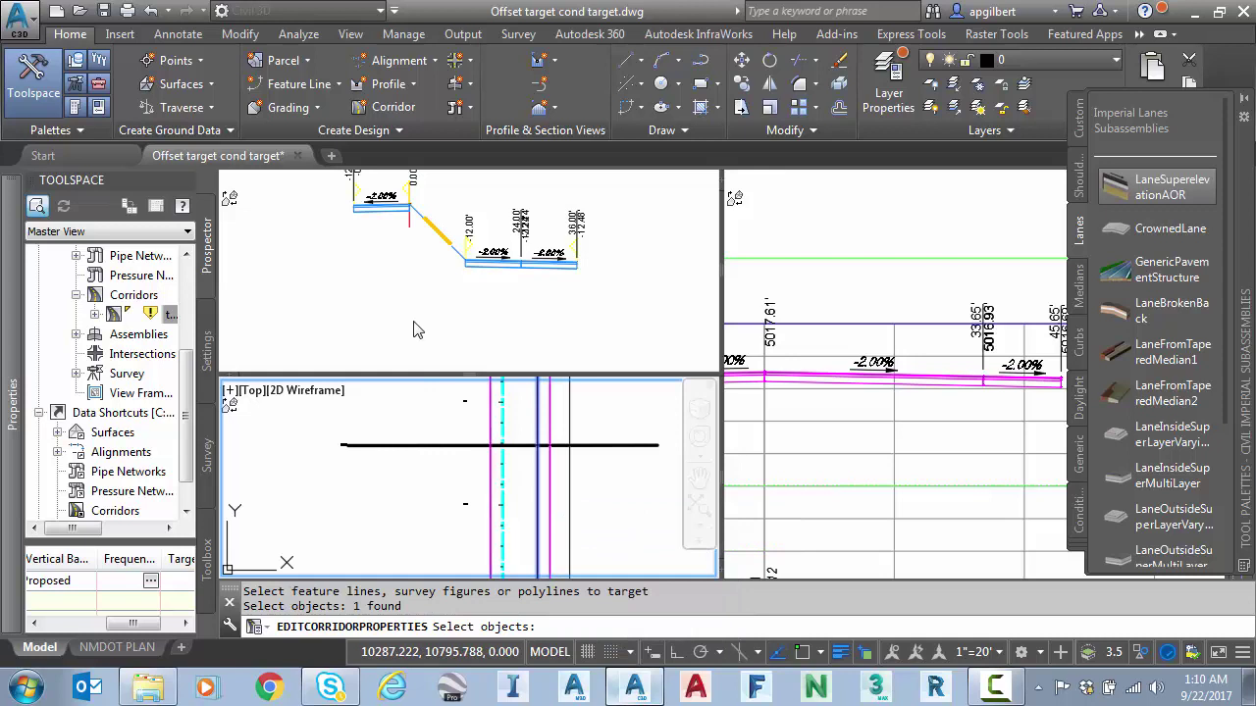
pyautogui.press('Return')
pyautogui.click(491, 578)
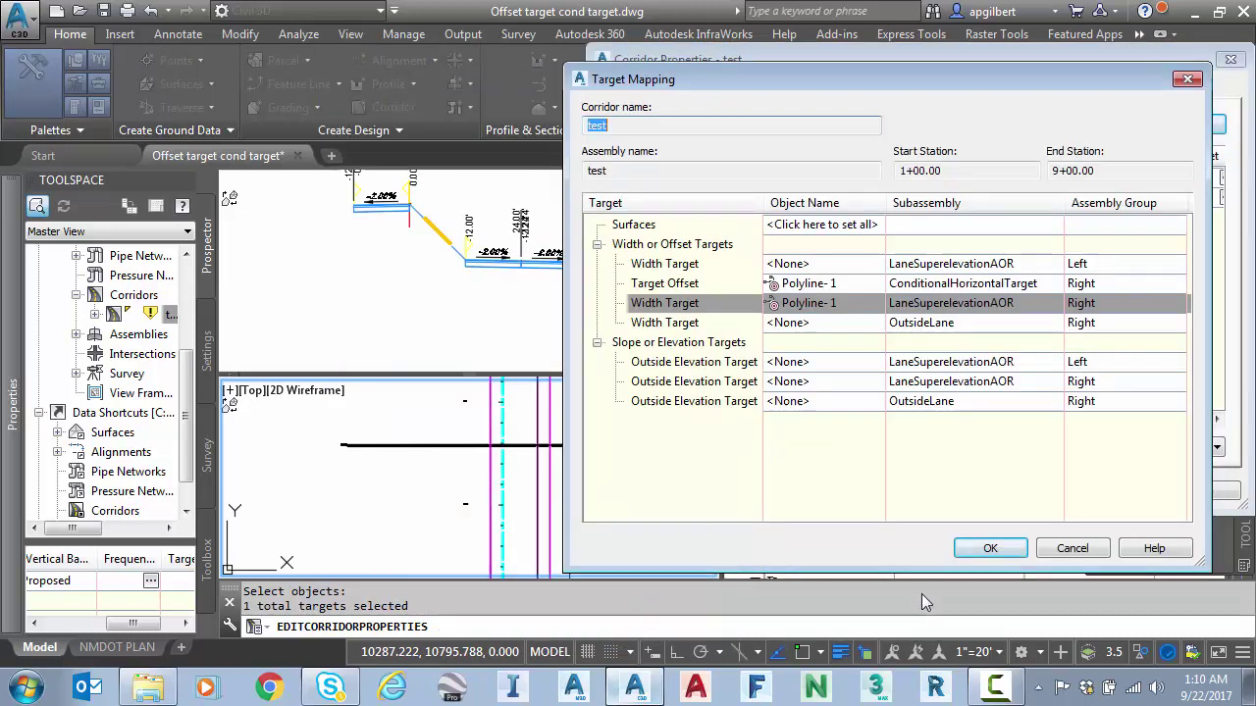
# Accept the target mapping and rebuild the test corridor.
pyautogui.click(990, 547)
pyautogui.click(955, 492)
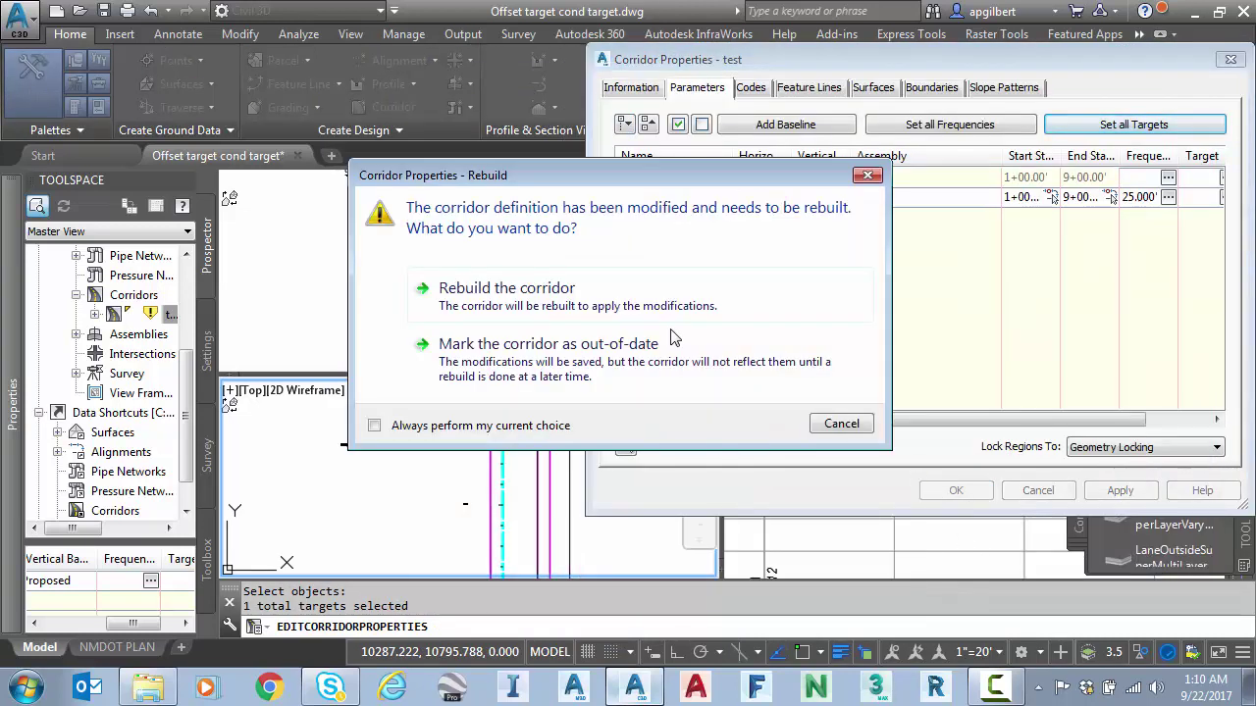
pyautogui.click(549, 289)
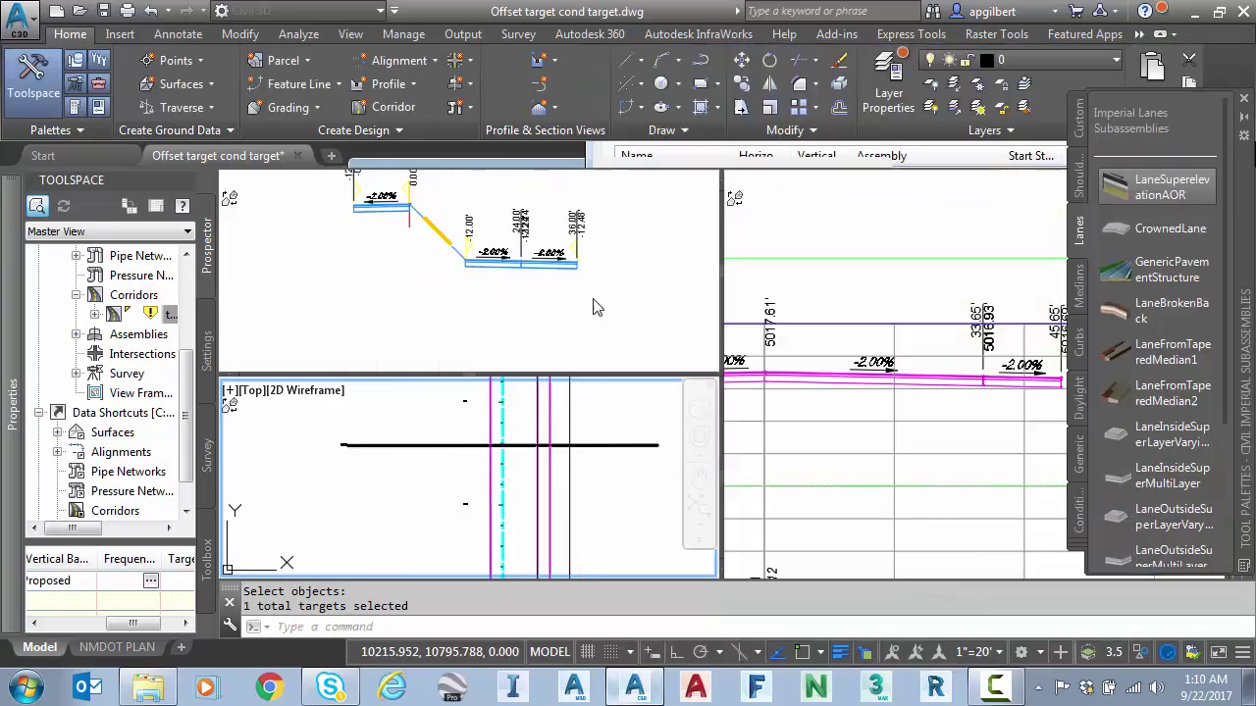
pyautogui.click(794, 403)
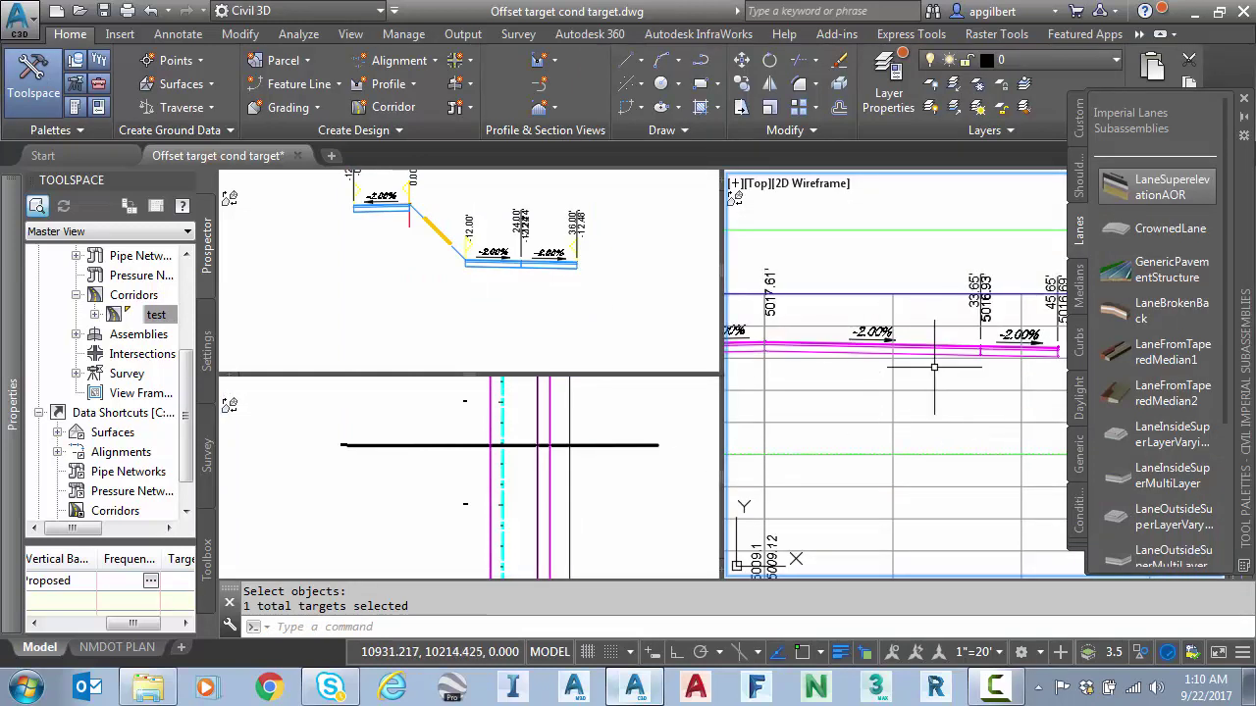
pyautogui.click(569, 319)
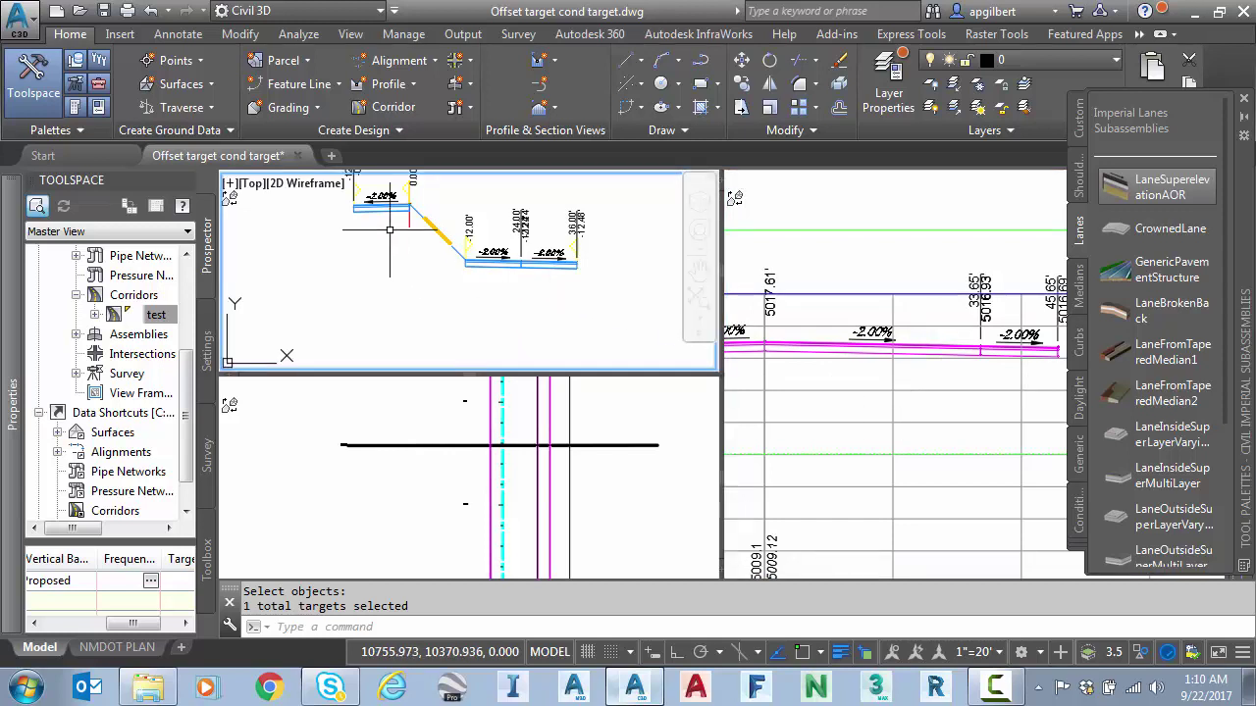
pyautogui.moveTo(448, 245)
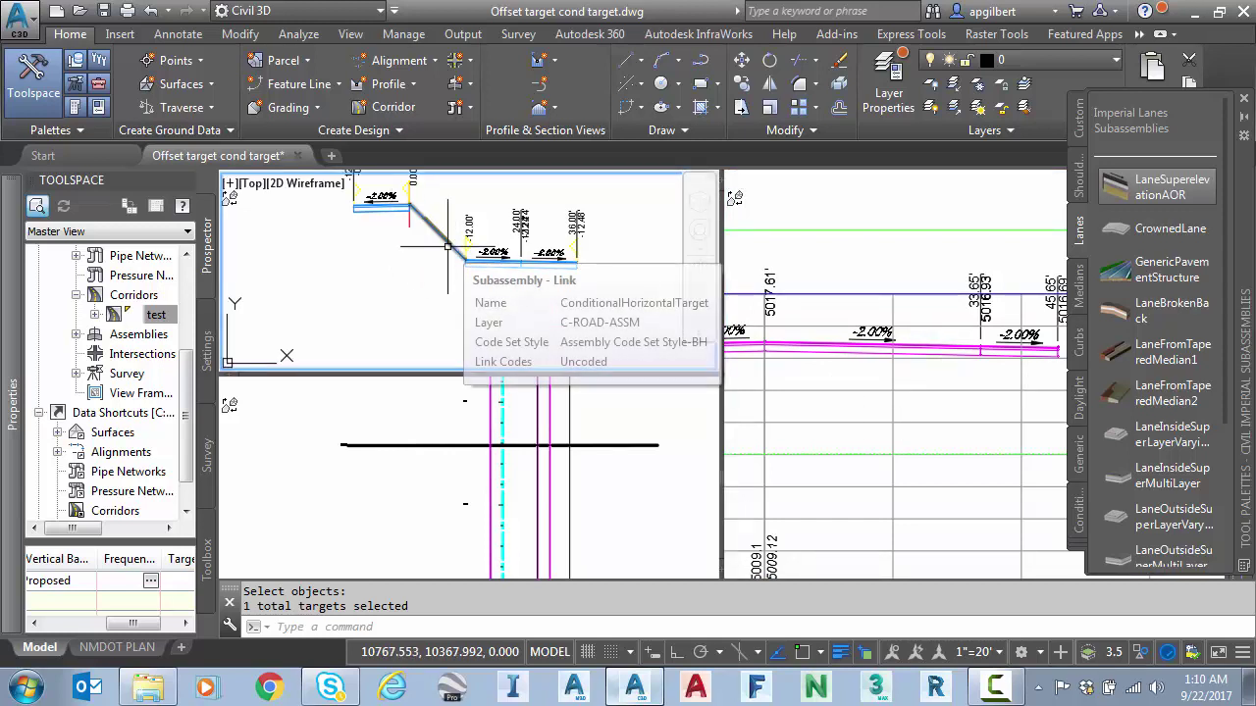
pyautogui.scroll(3, 442, 284)
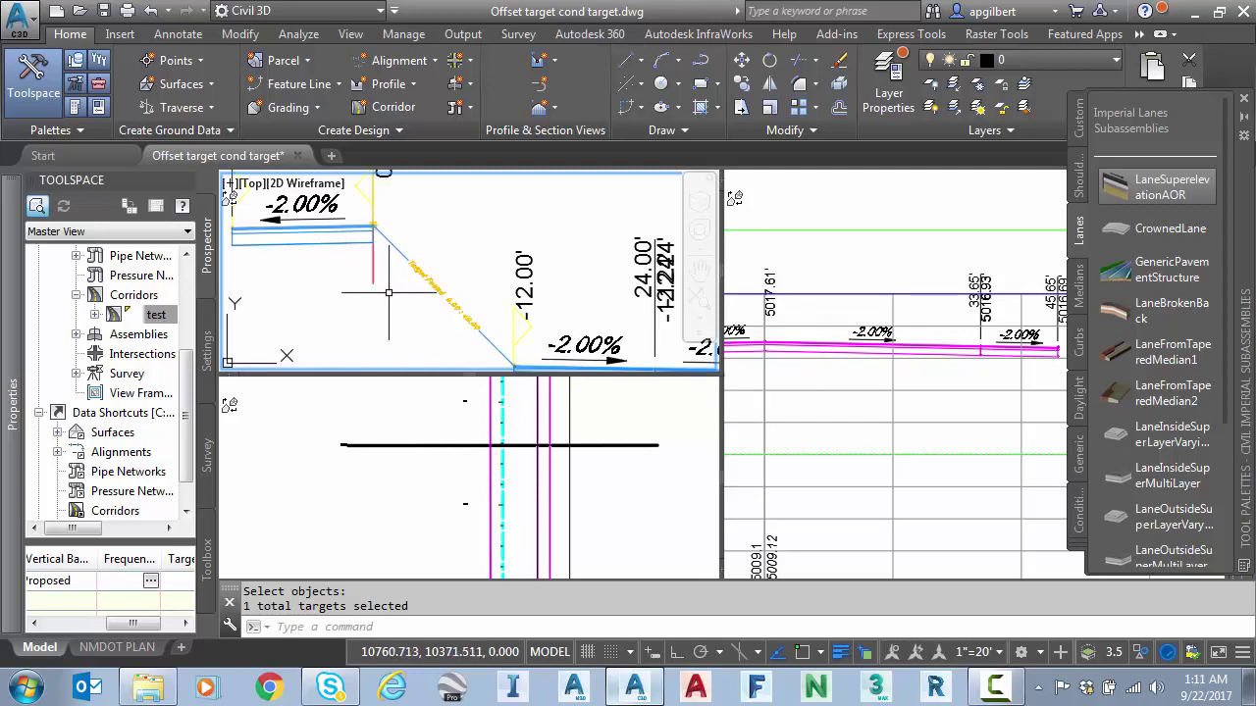
pyautogui.moveTo(361, 303)
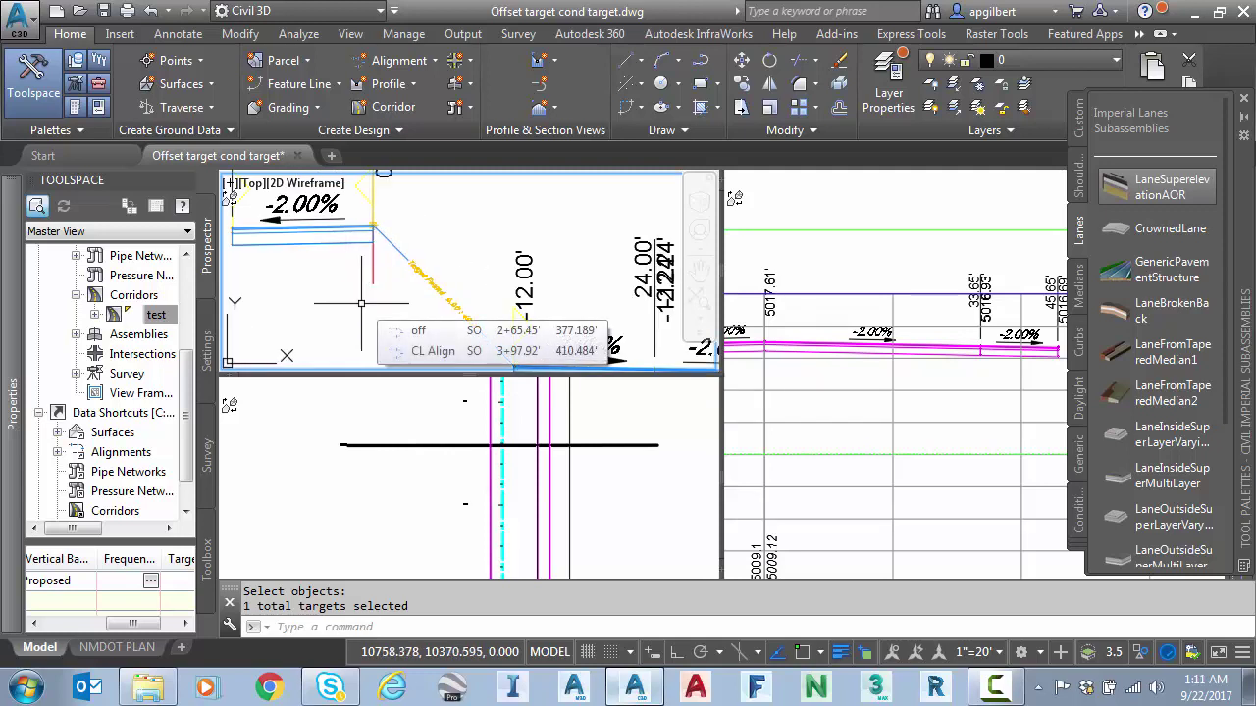